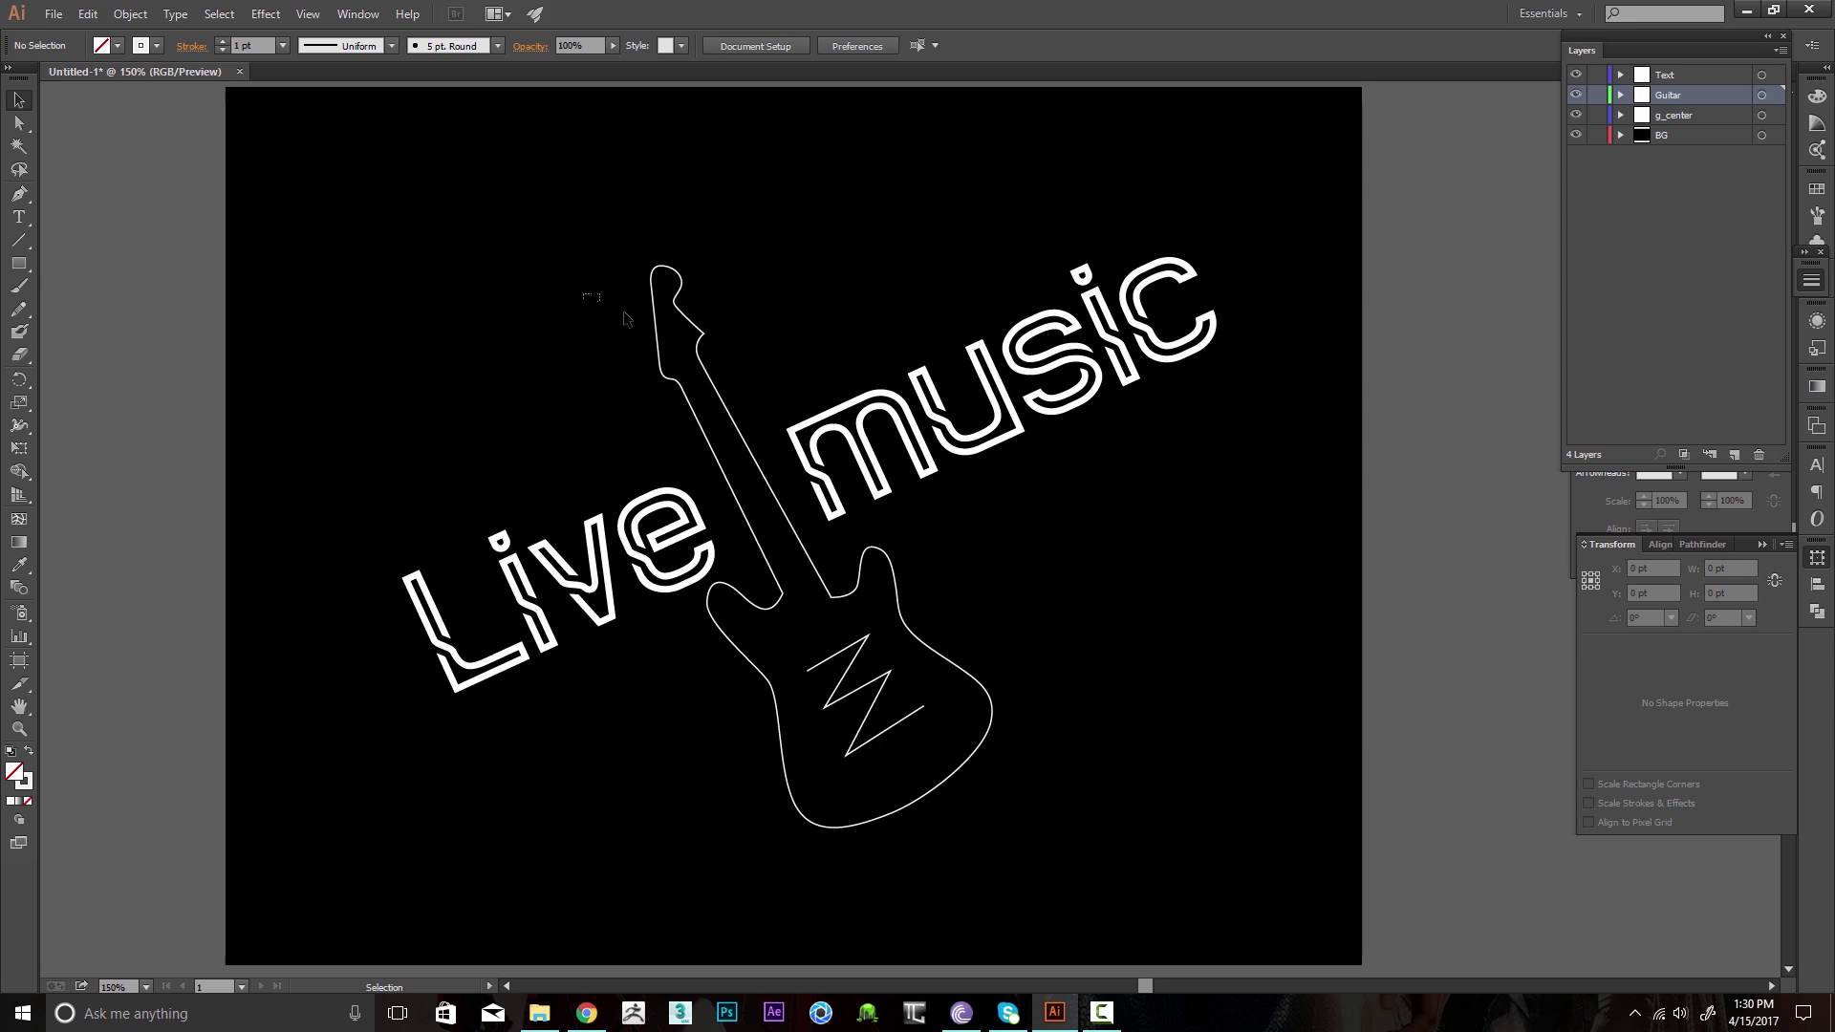
Select the guitar outline, check the path-drawing tools, and keep the document in RGB color mode.
drag(585, 296, 688, 344)
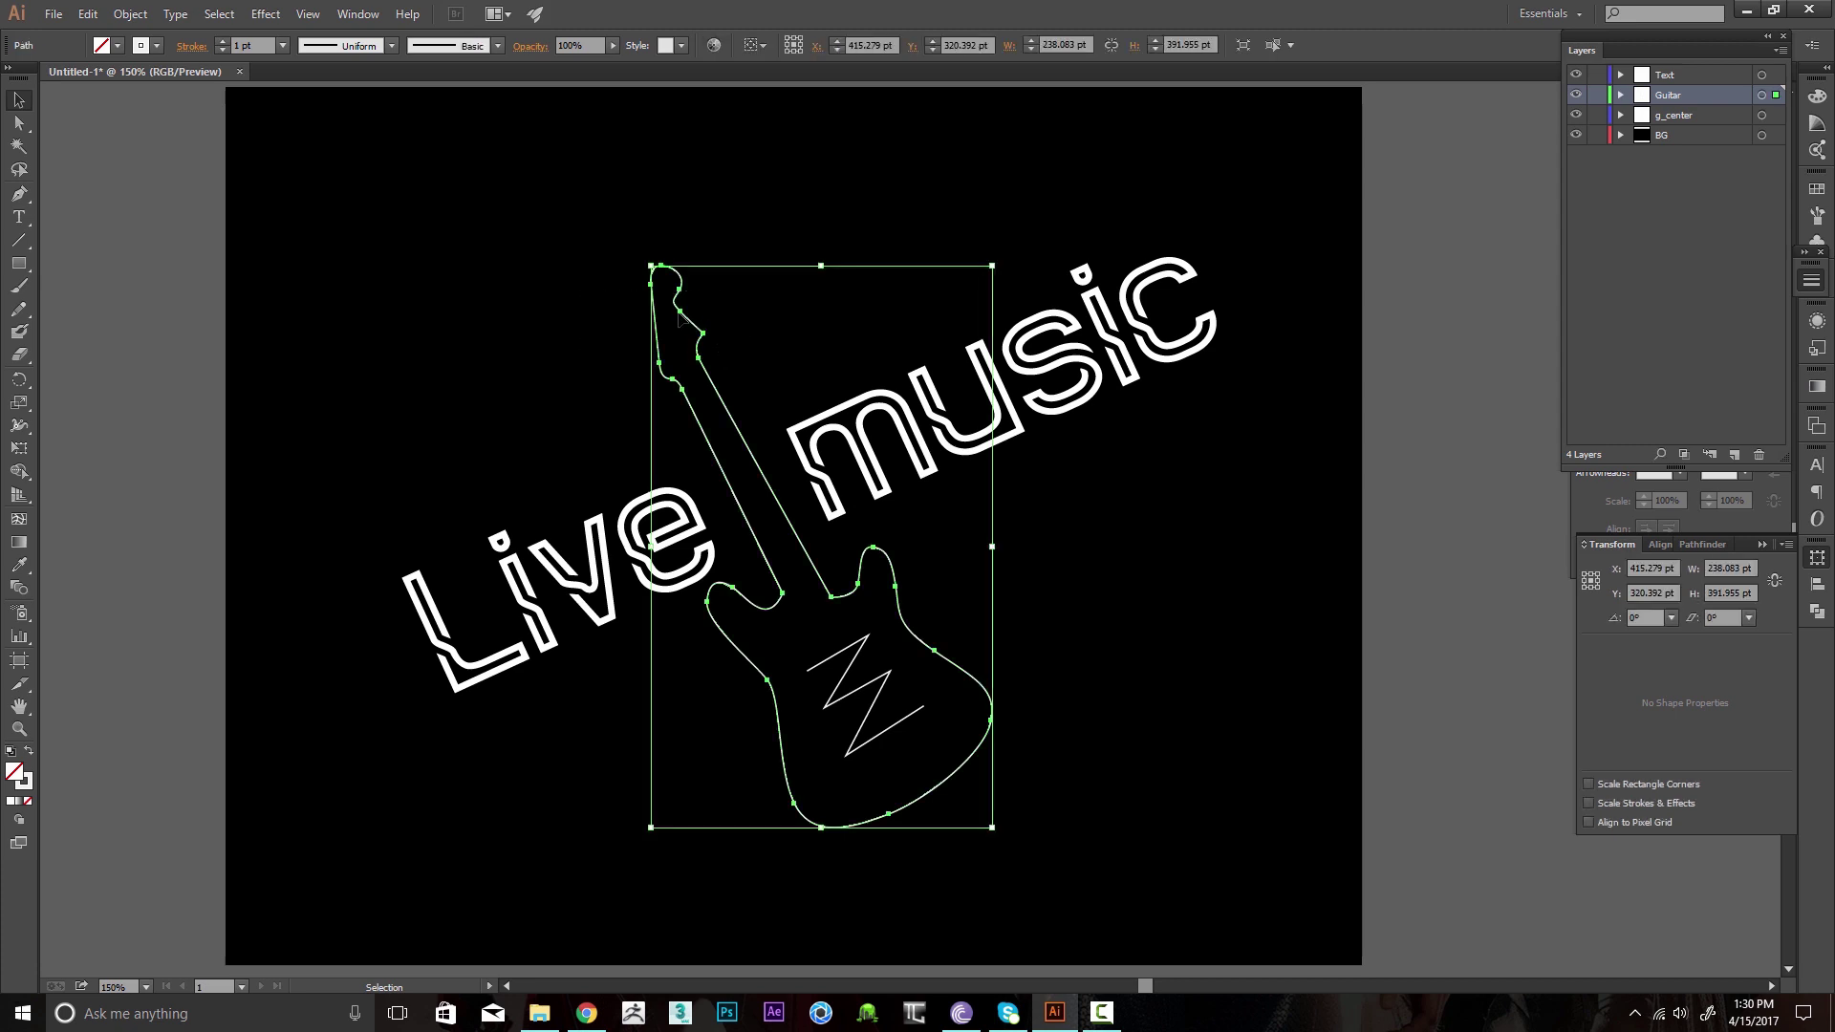
click(20, 192)
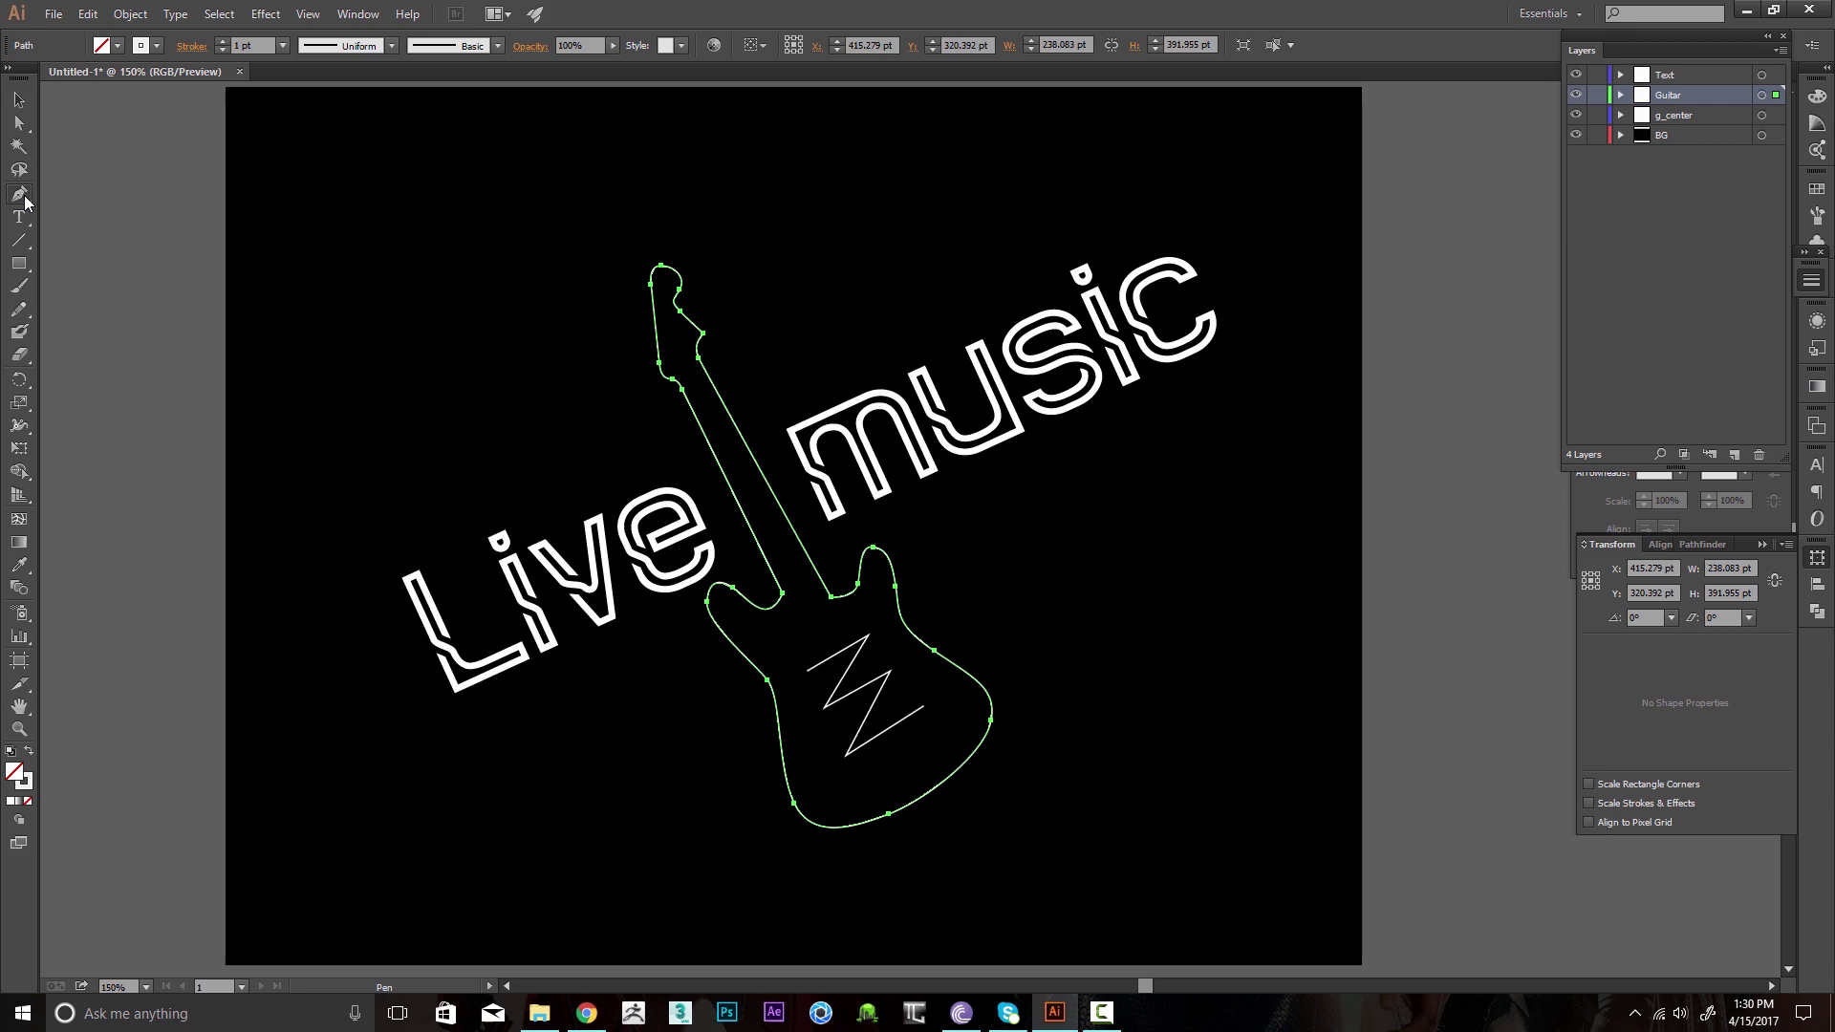
click(25, 195)
click(96, 195)
click(18, 100)
click(453, 272)
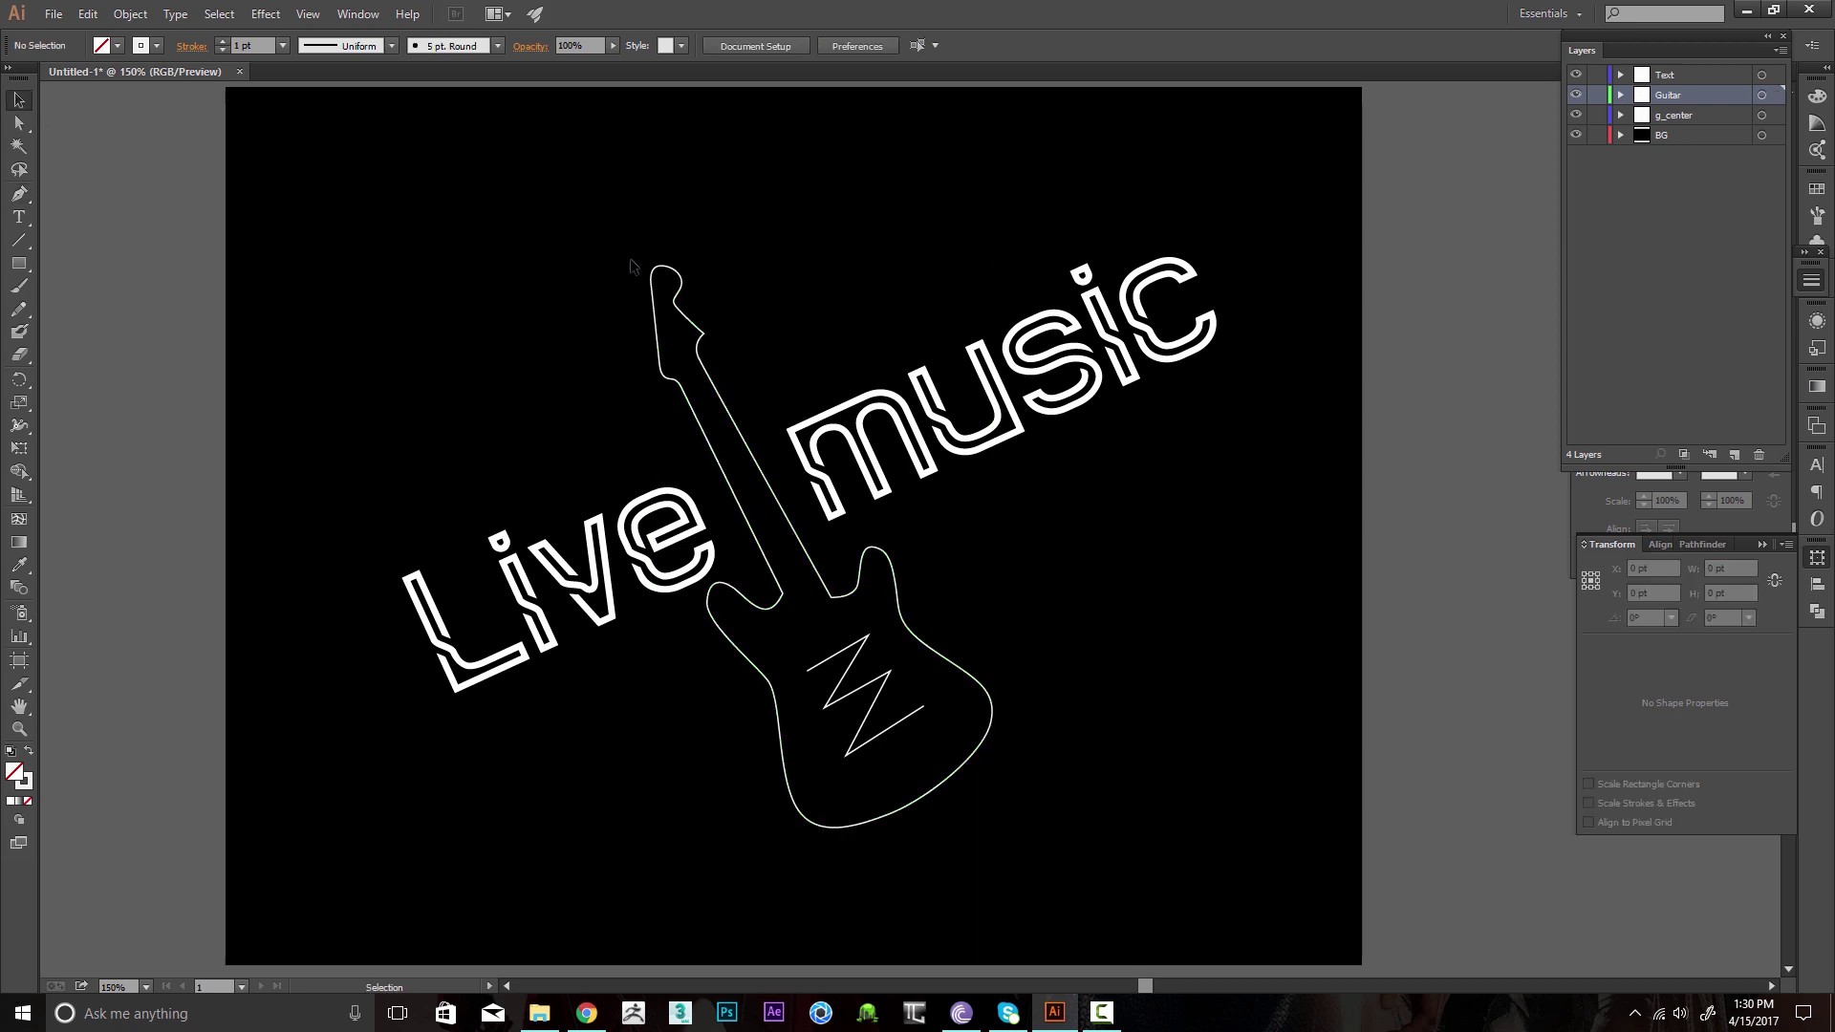
click(640, 268)
click(731, 215)
click(53, 14)
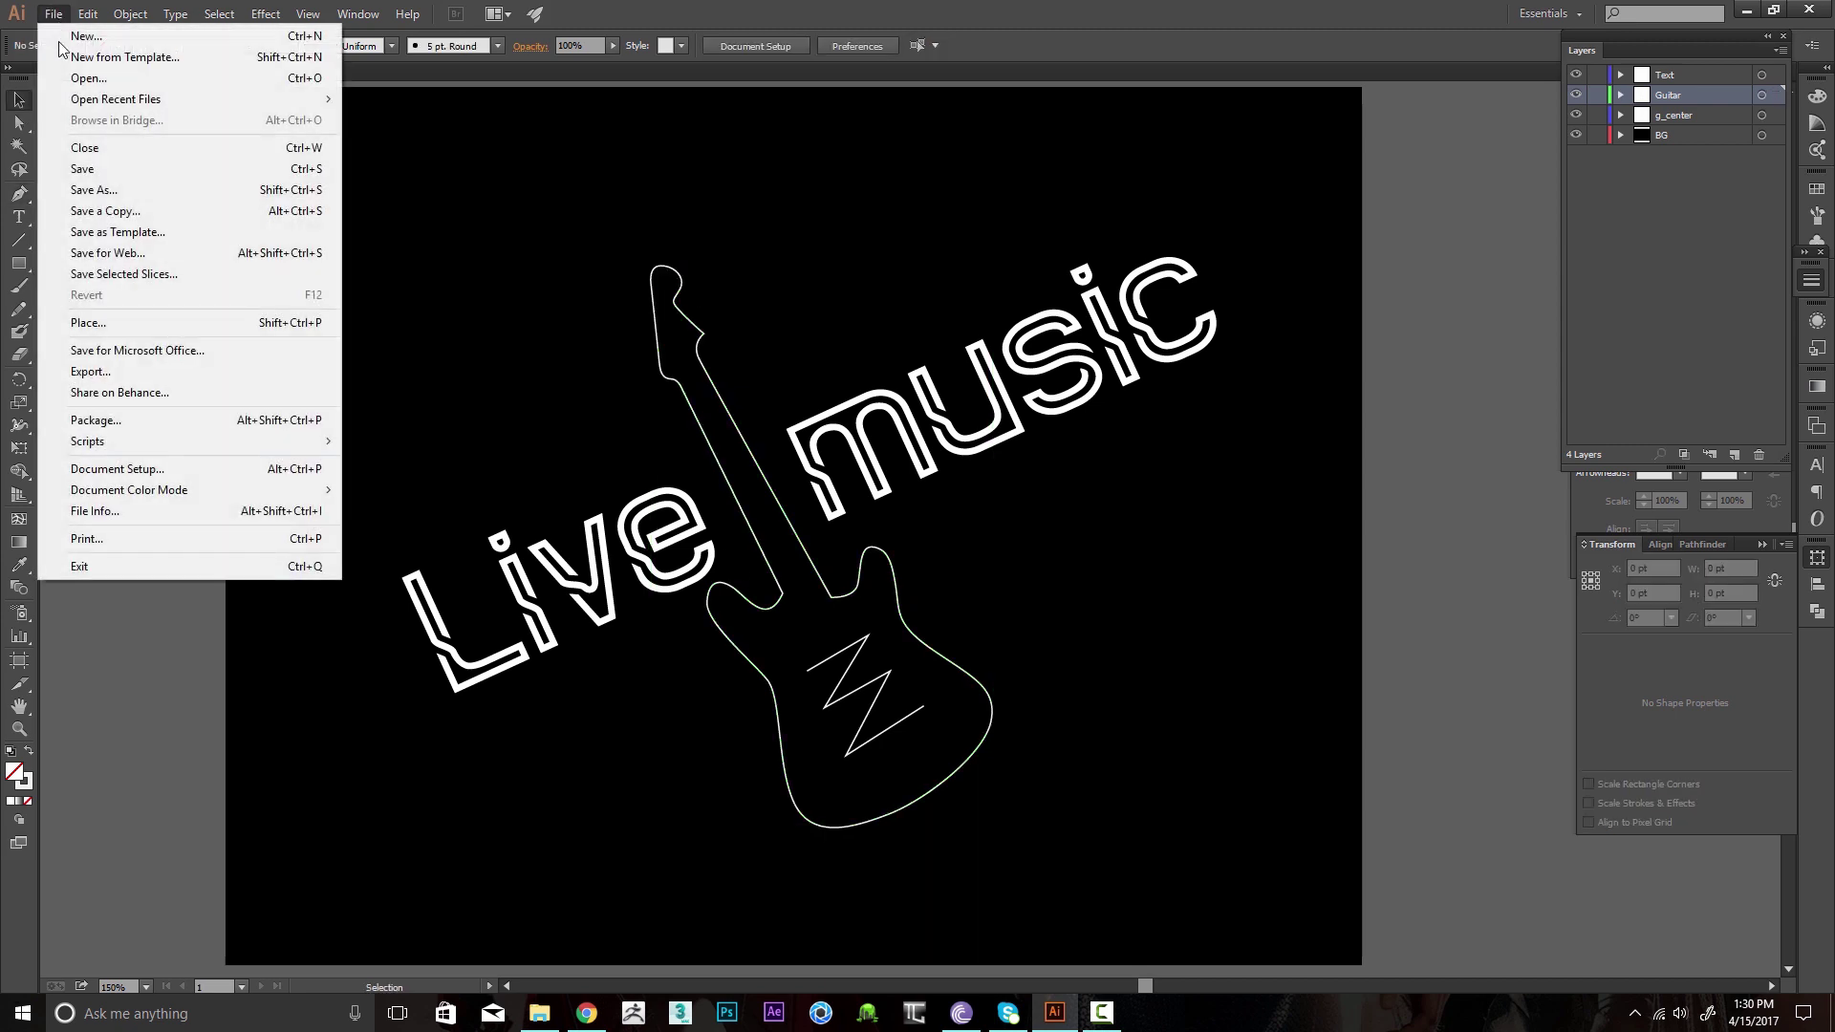
mouse_move(129, 490)
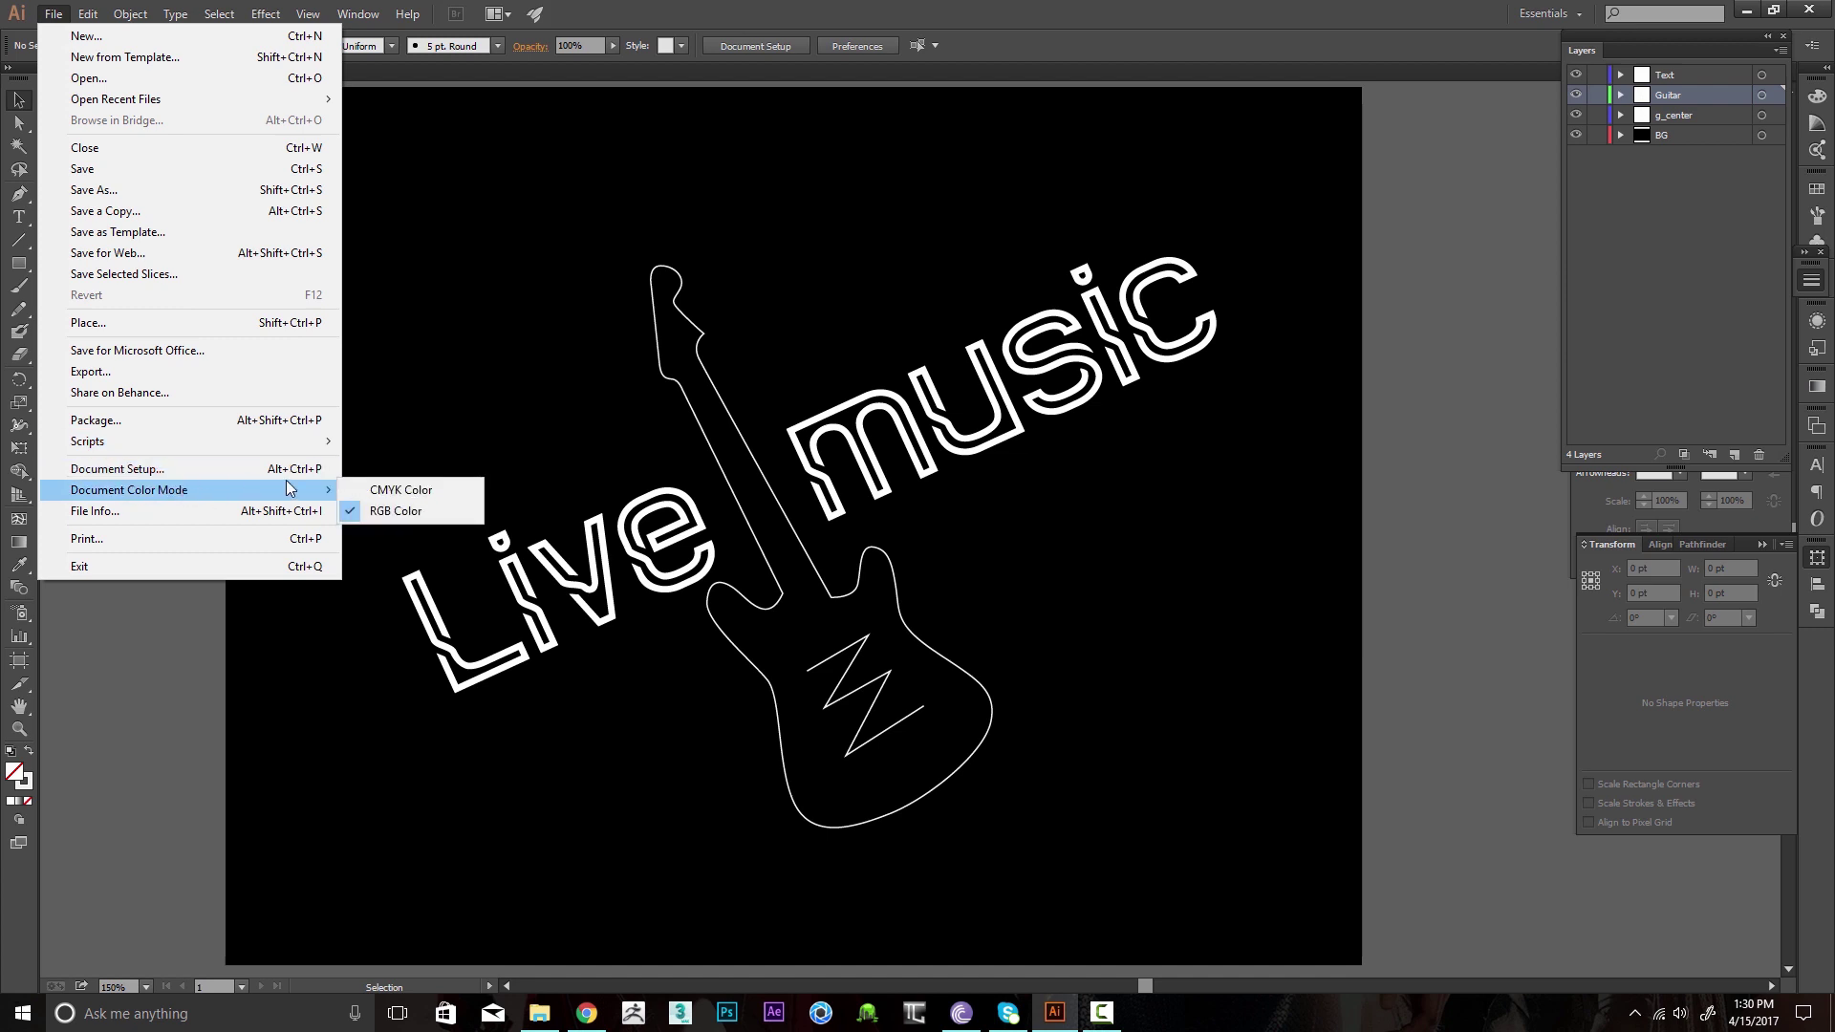
click(411, 515)
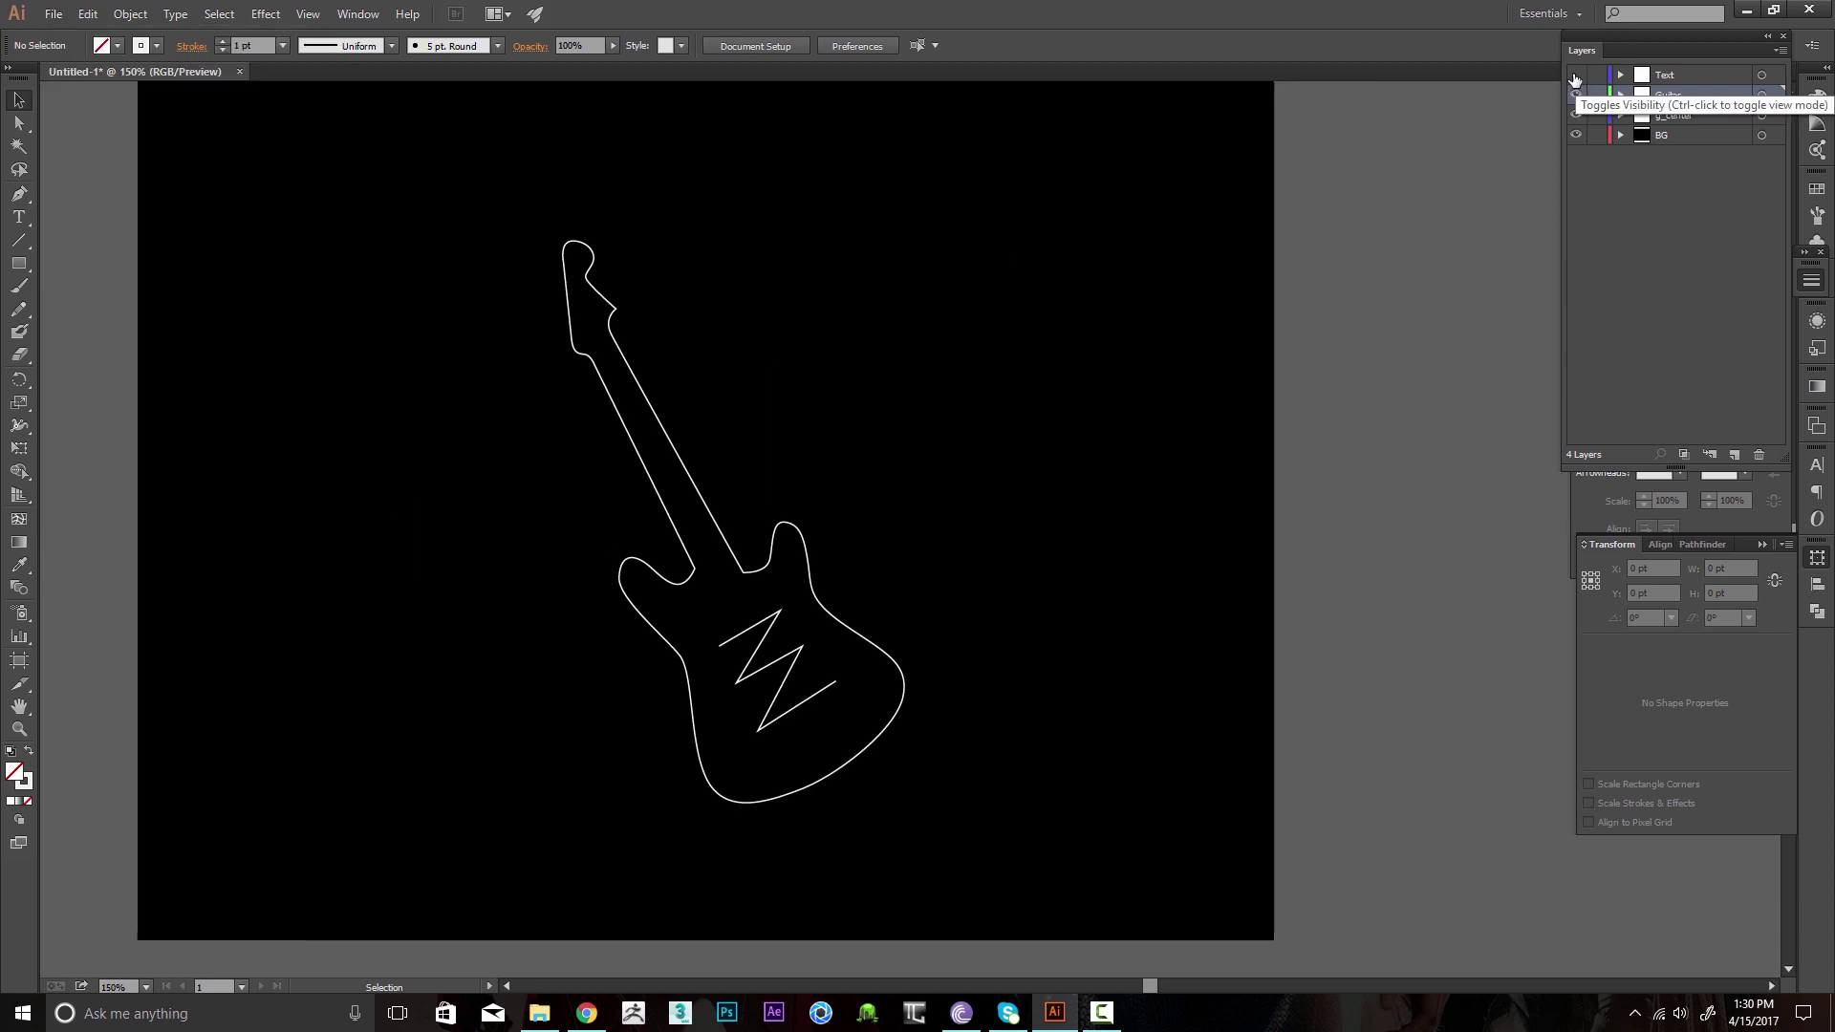
Hide the Live music Text layer and the zigzag g_center layer.
click(1576, 75)
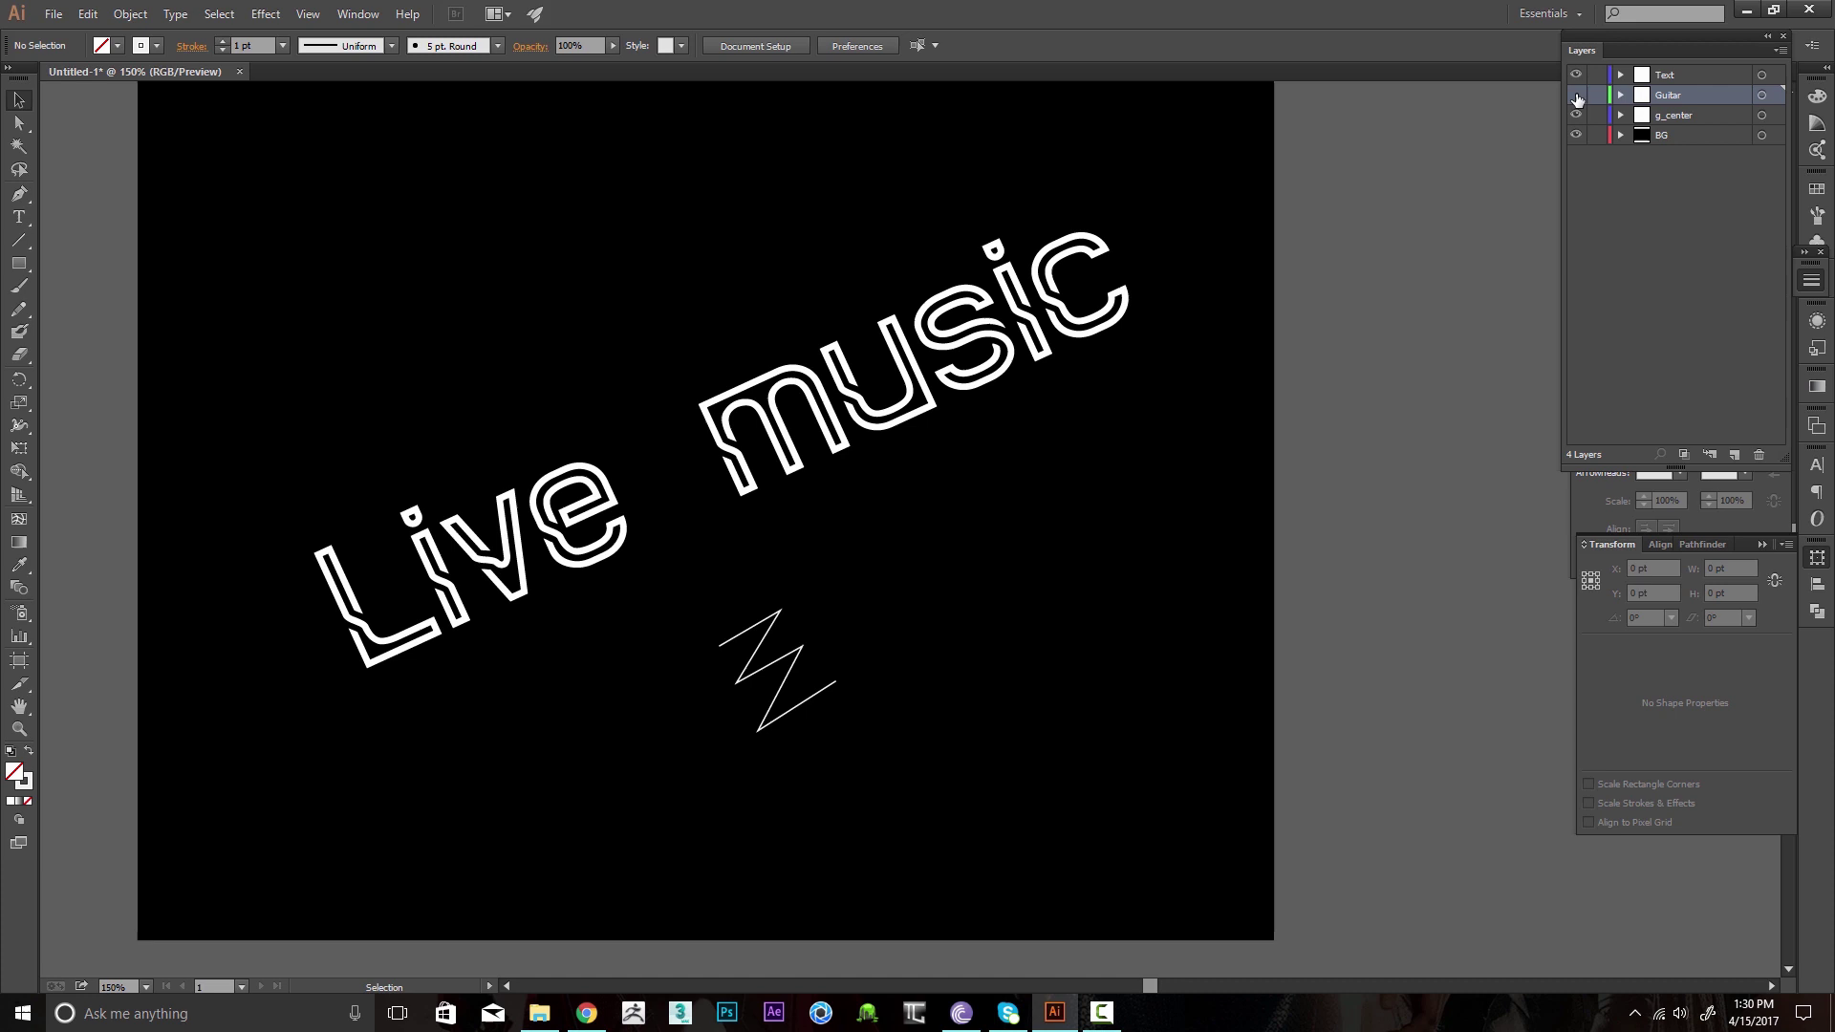
click(1574, 94)
click(1576, 114)
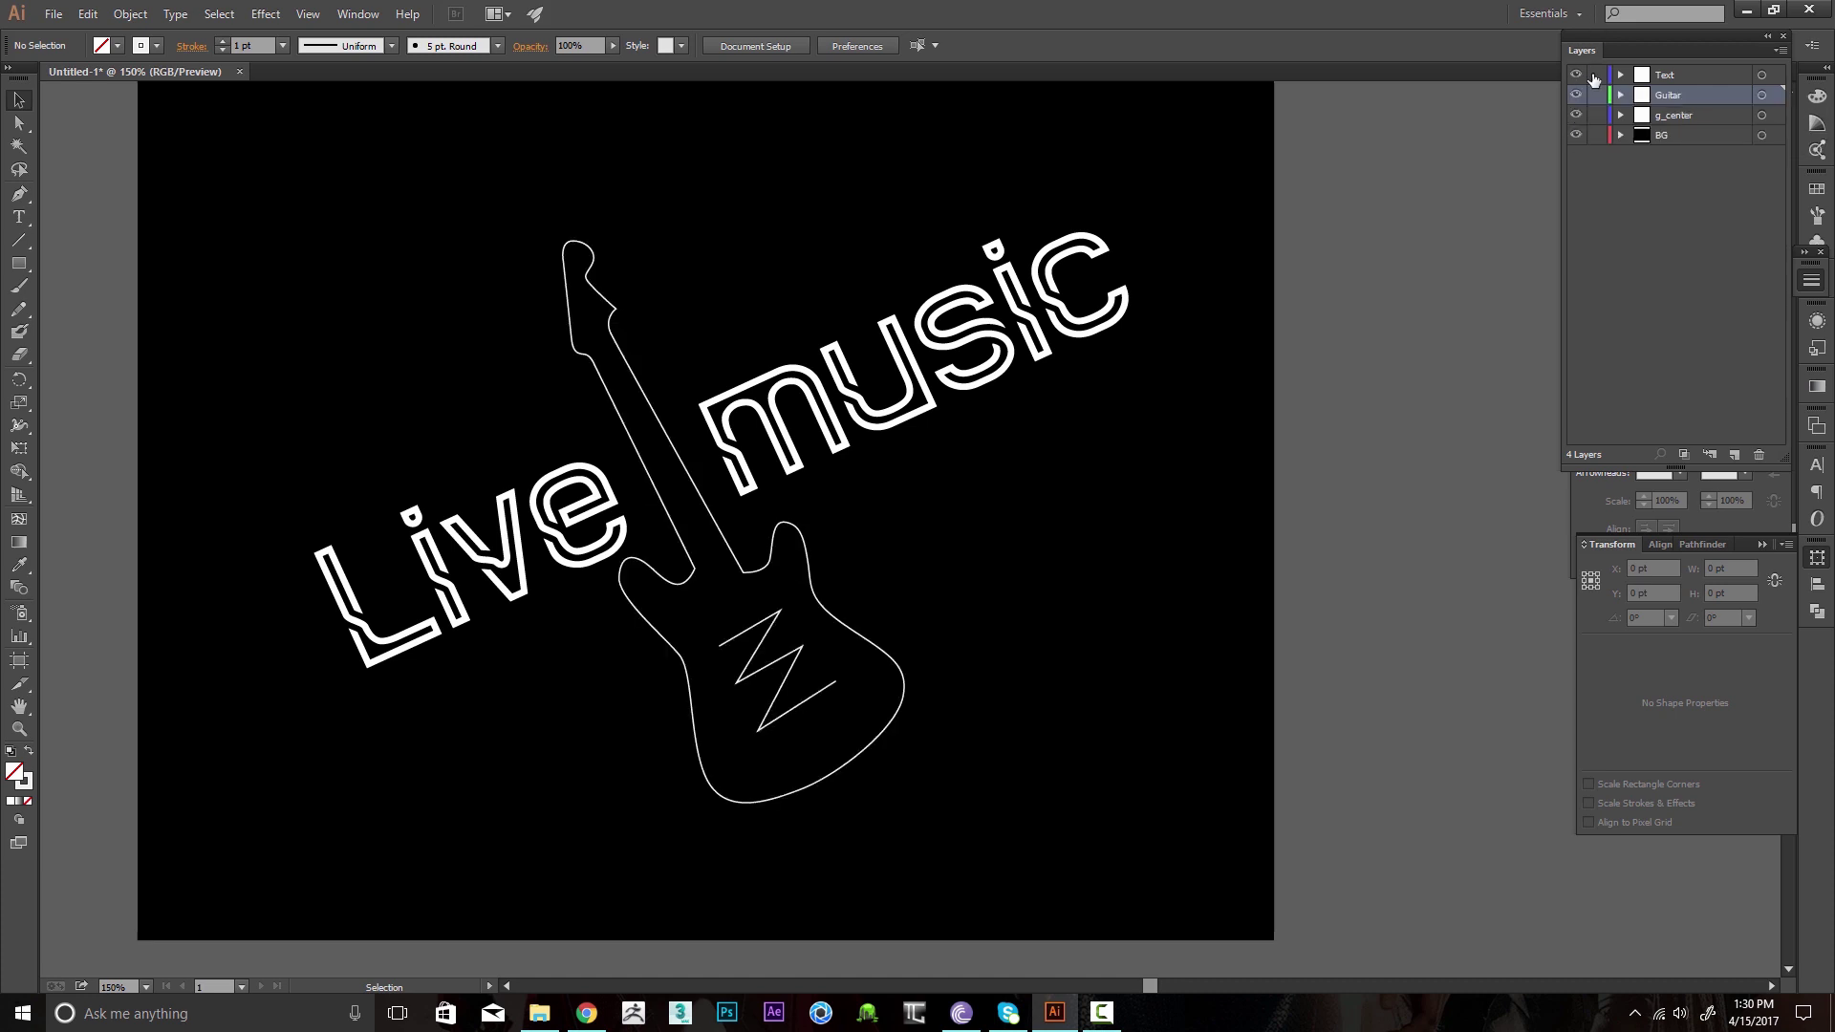
click(1576, 116)
click(1576, 75)
Expand the Guitar layer and target its guitar <Path>.
click(1760, 96)
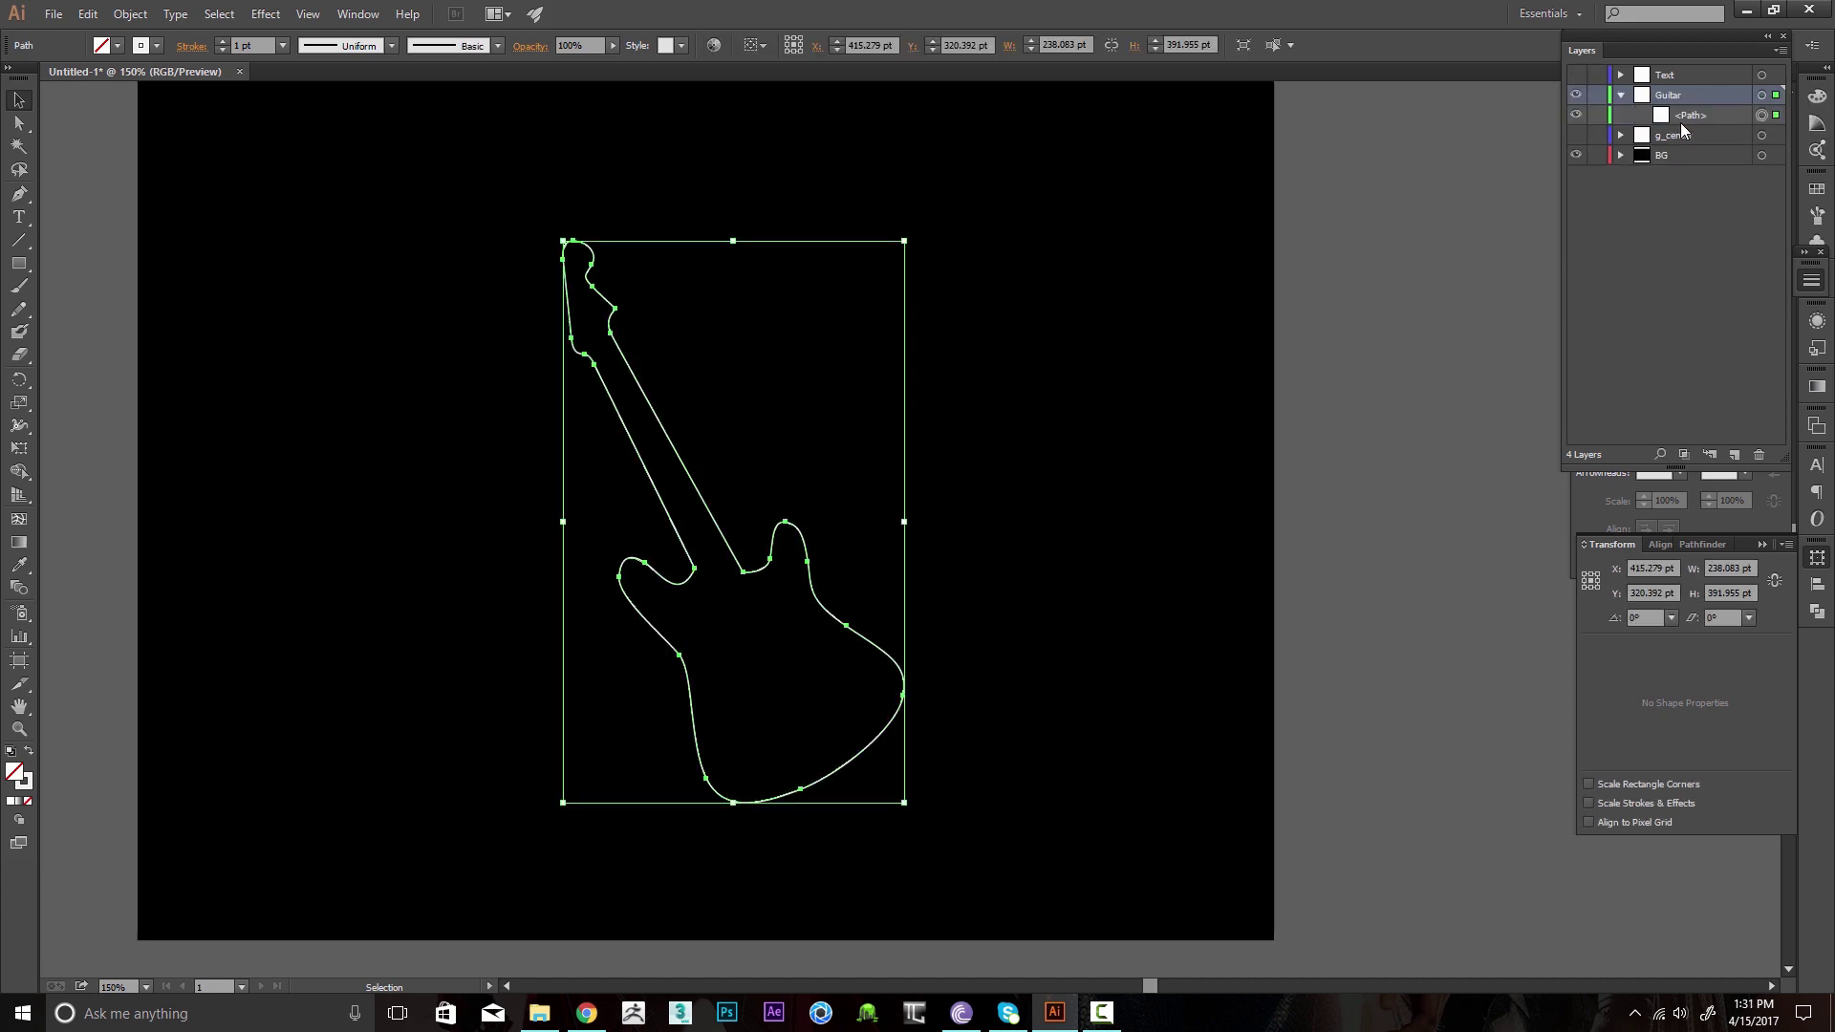
click(1619, 94)
click(1575, 116)
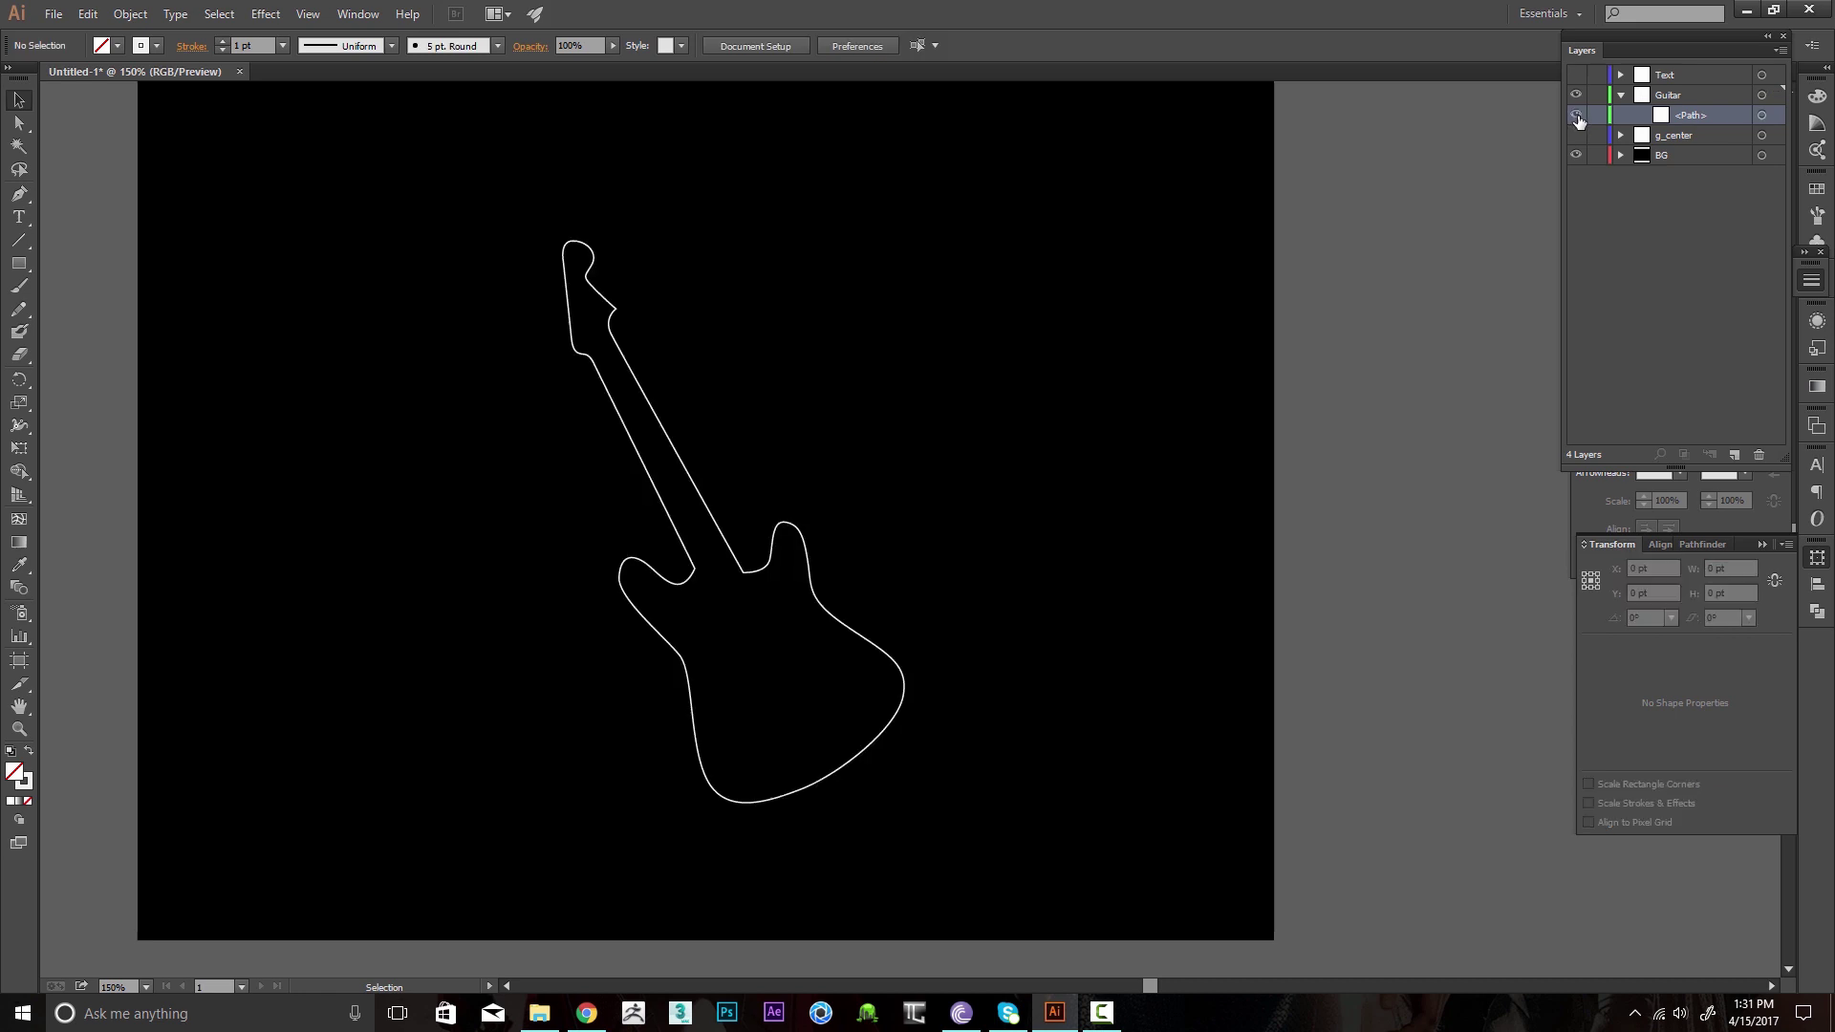
click(1780, 52)
click(1775, 115)
Duplicate the guitar <Path> twice from the Layers panel menu to make three stacked copies.
click(1779, 53)
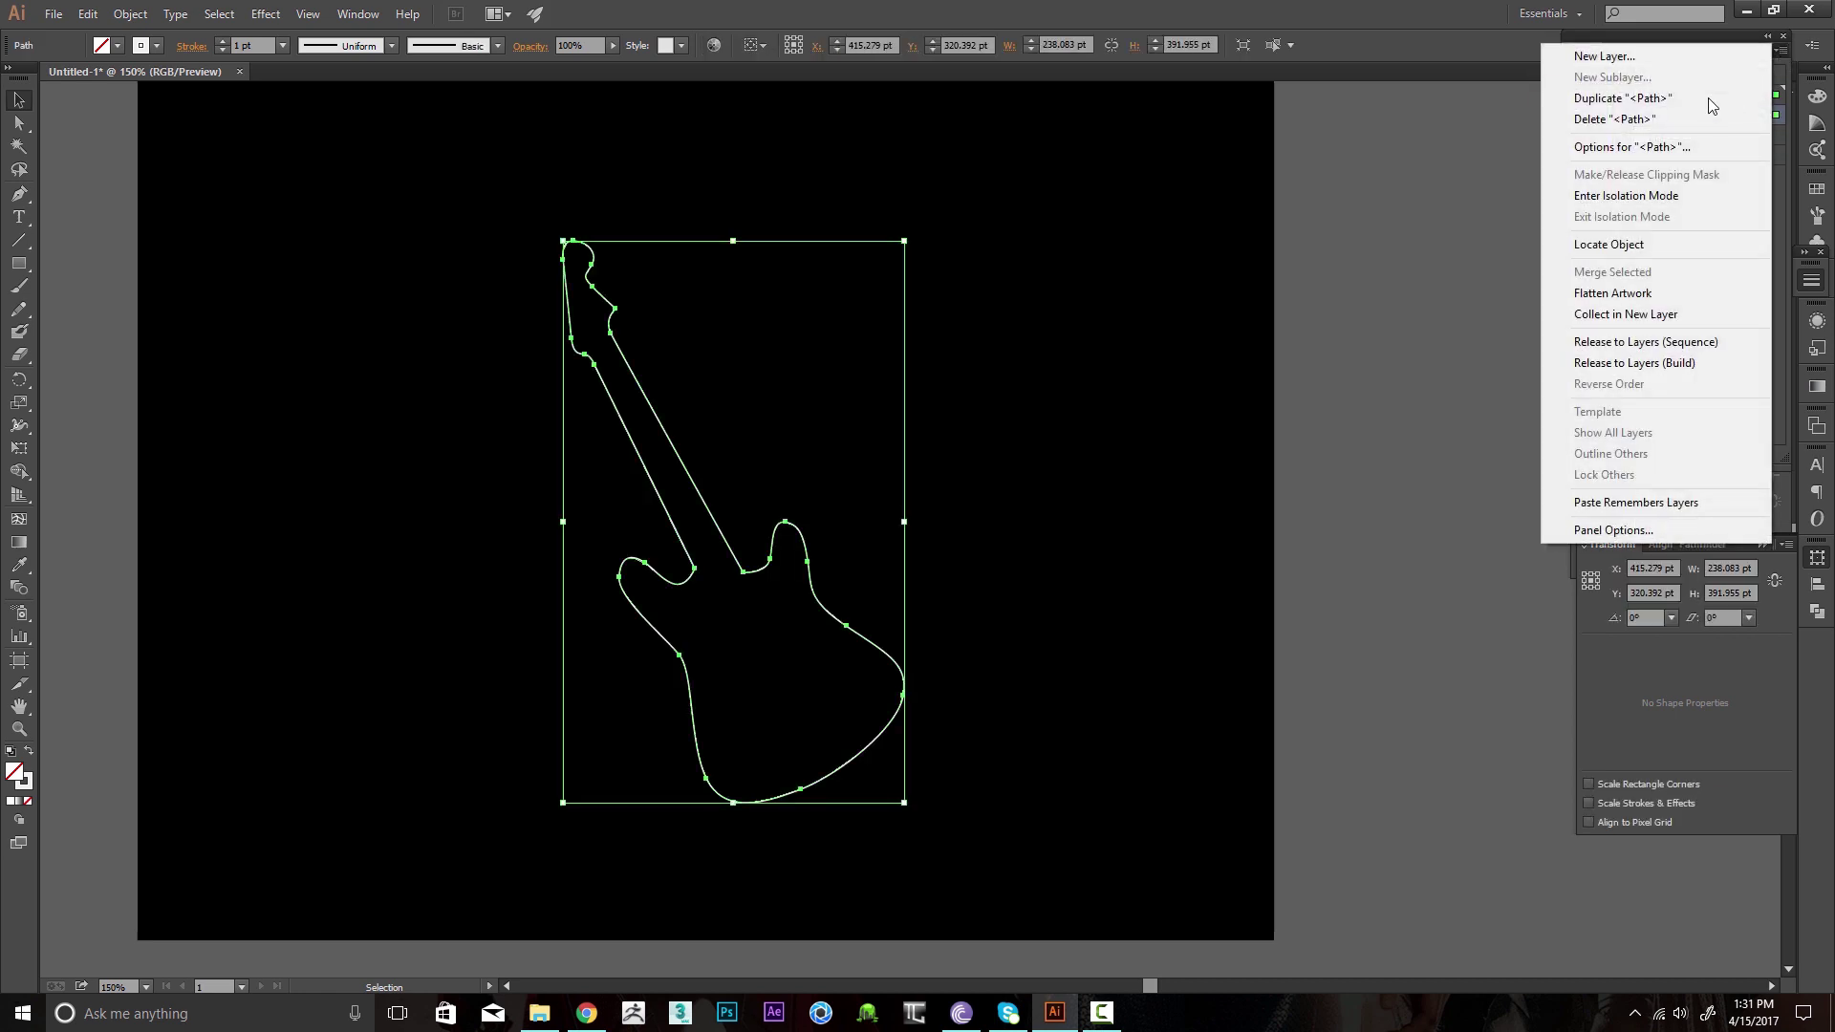
click(1701, 100)
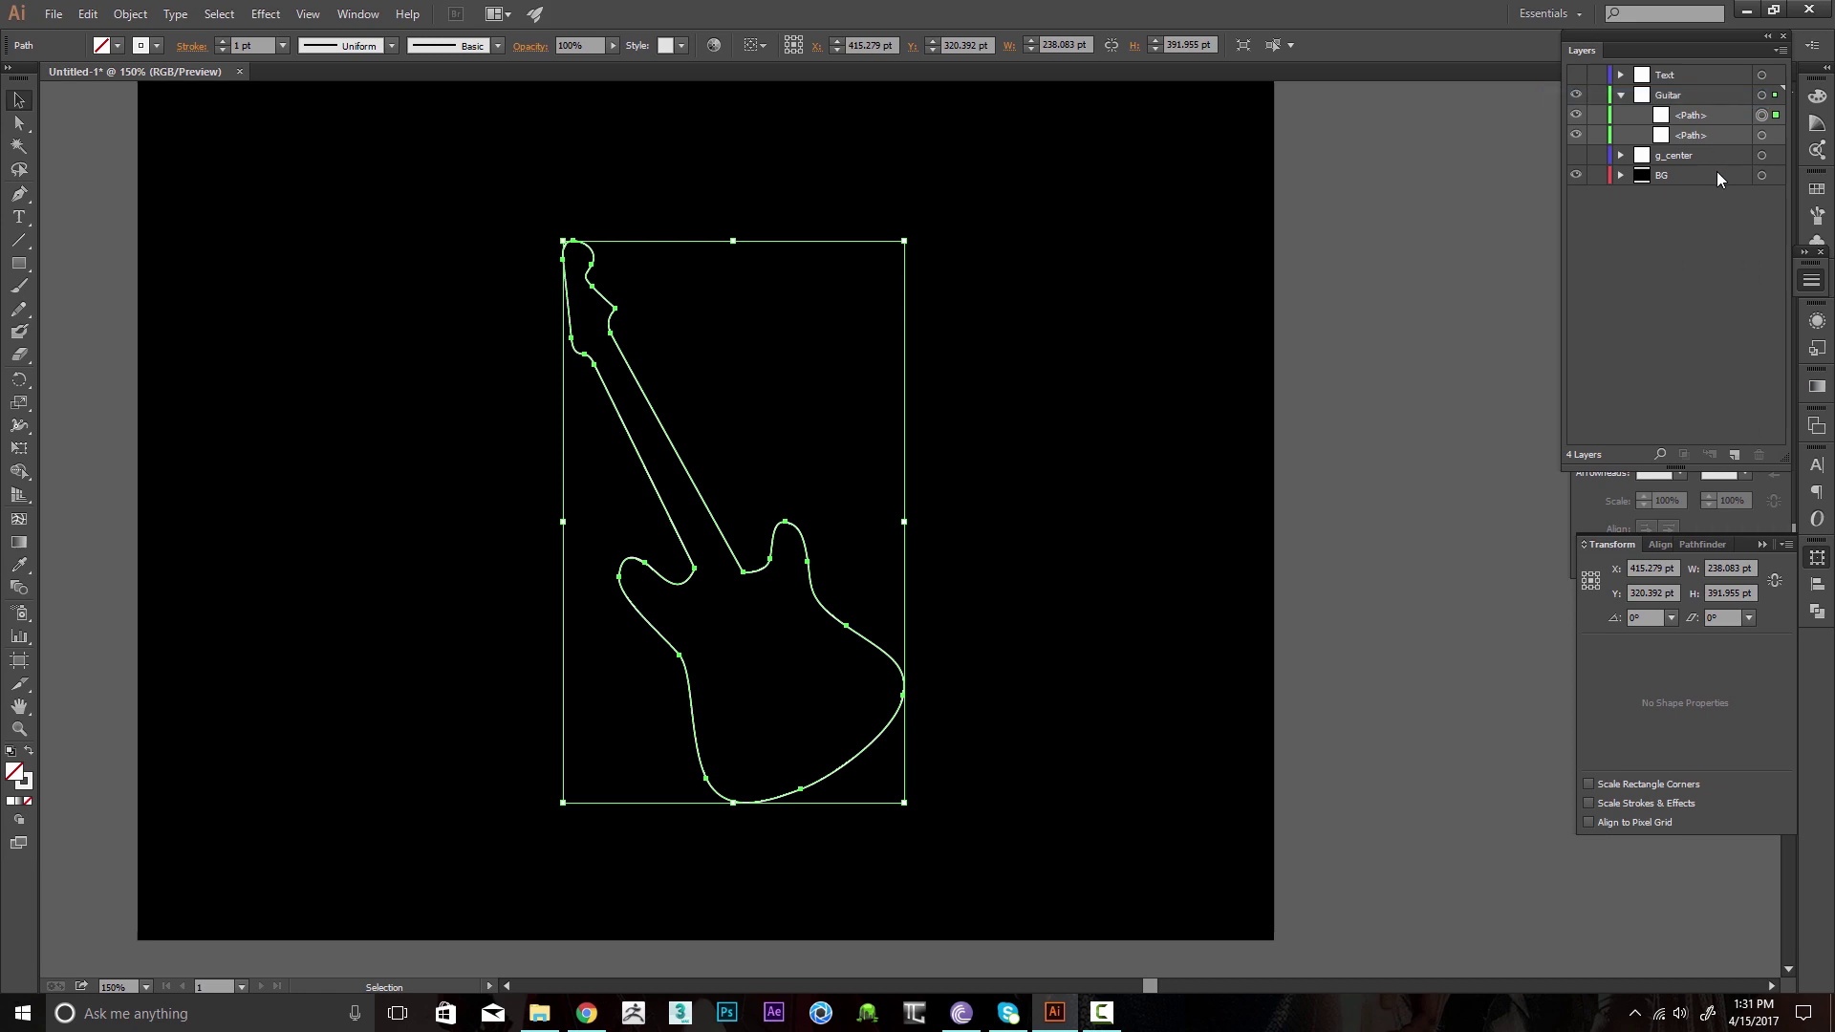
click(1734, 116)
click(1780, 54)
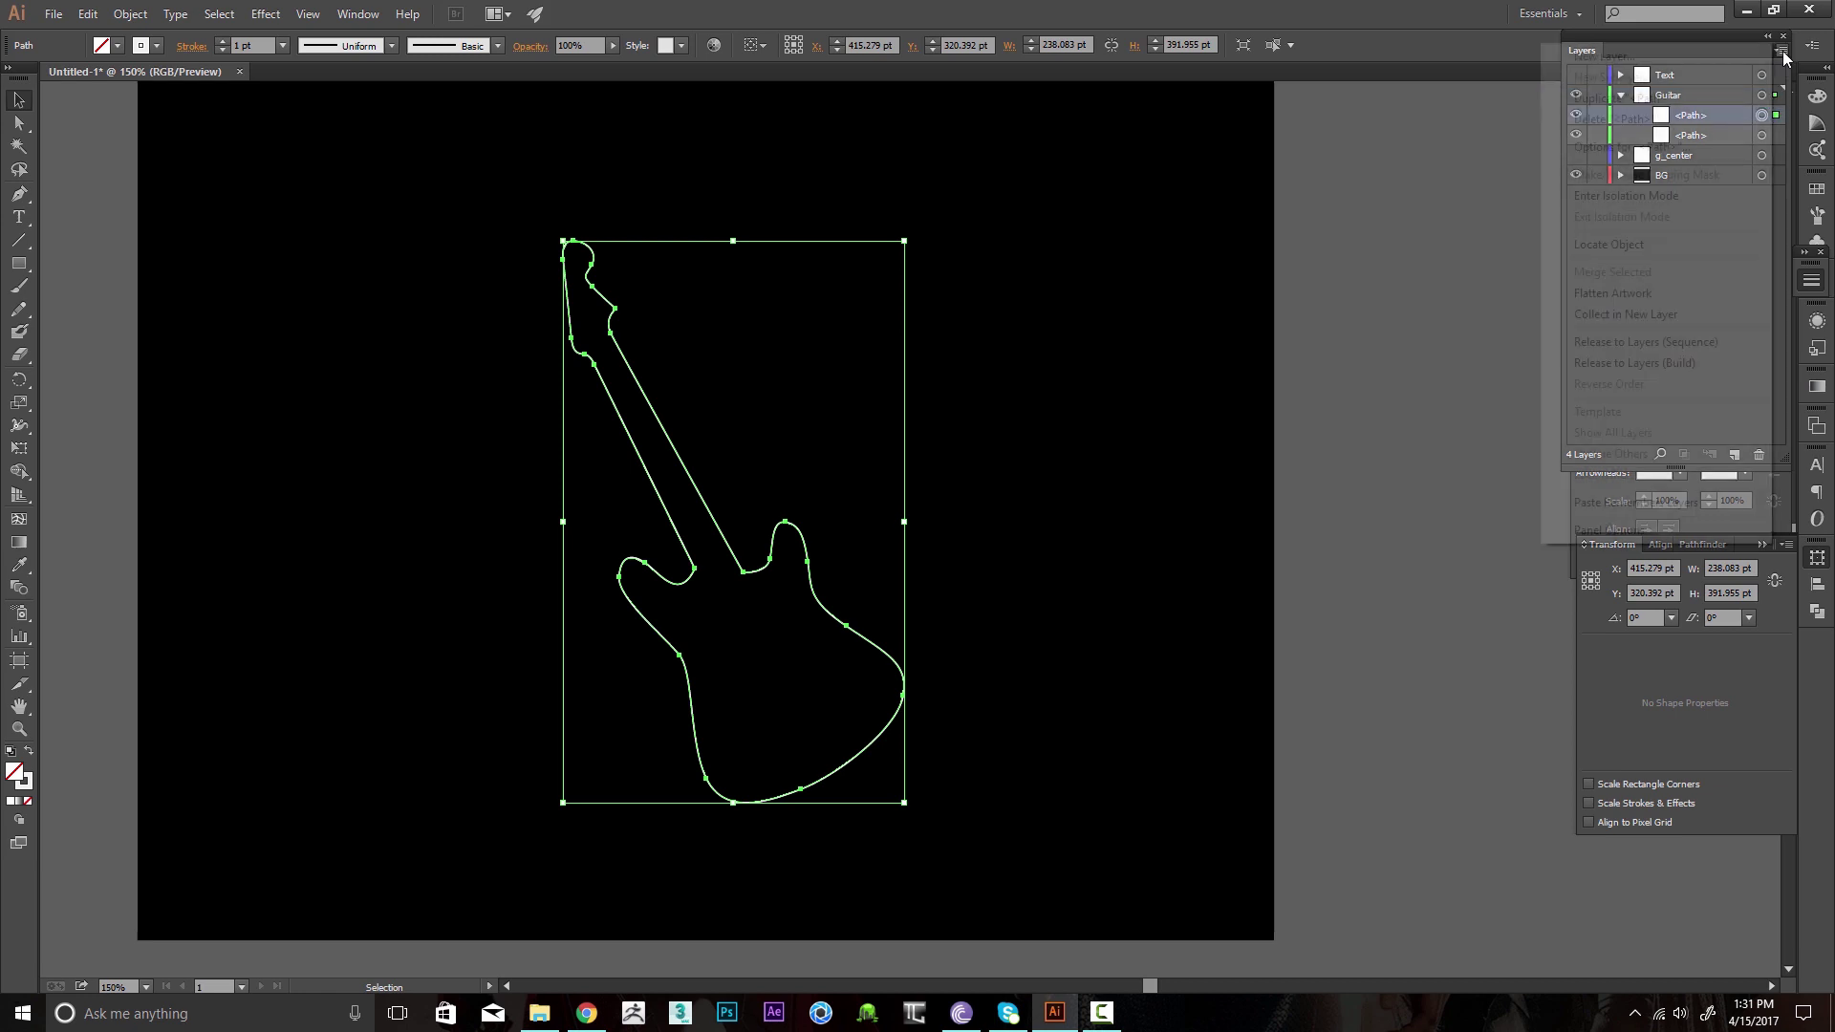
click(1715, 98)
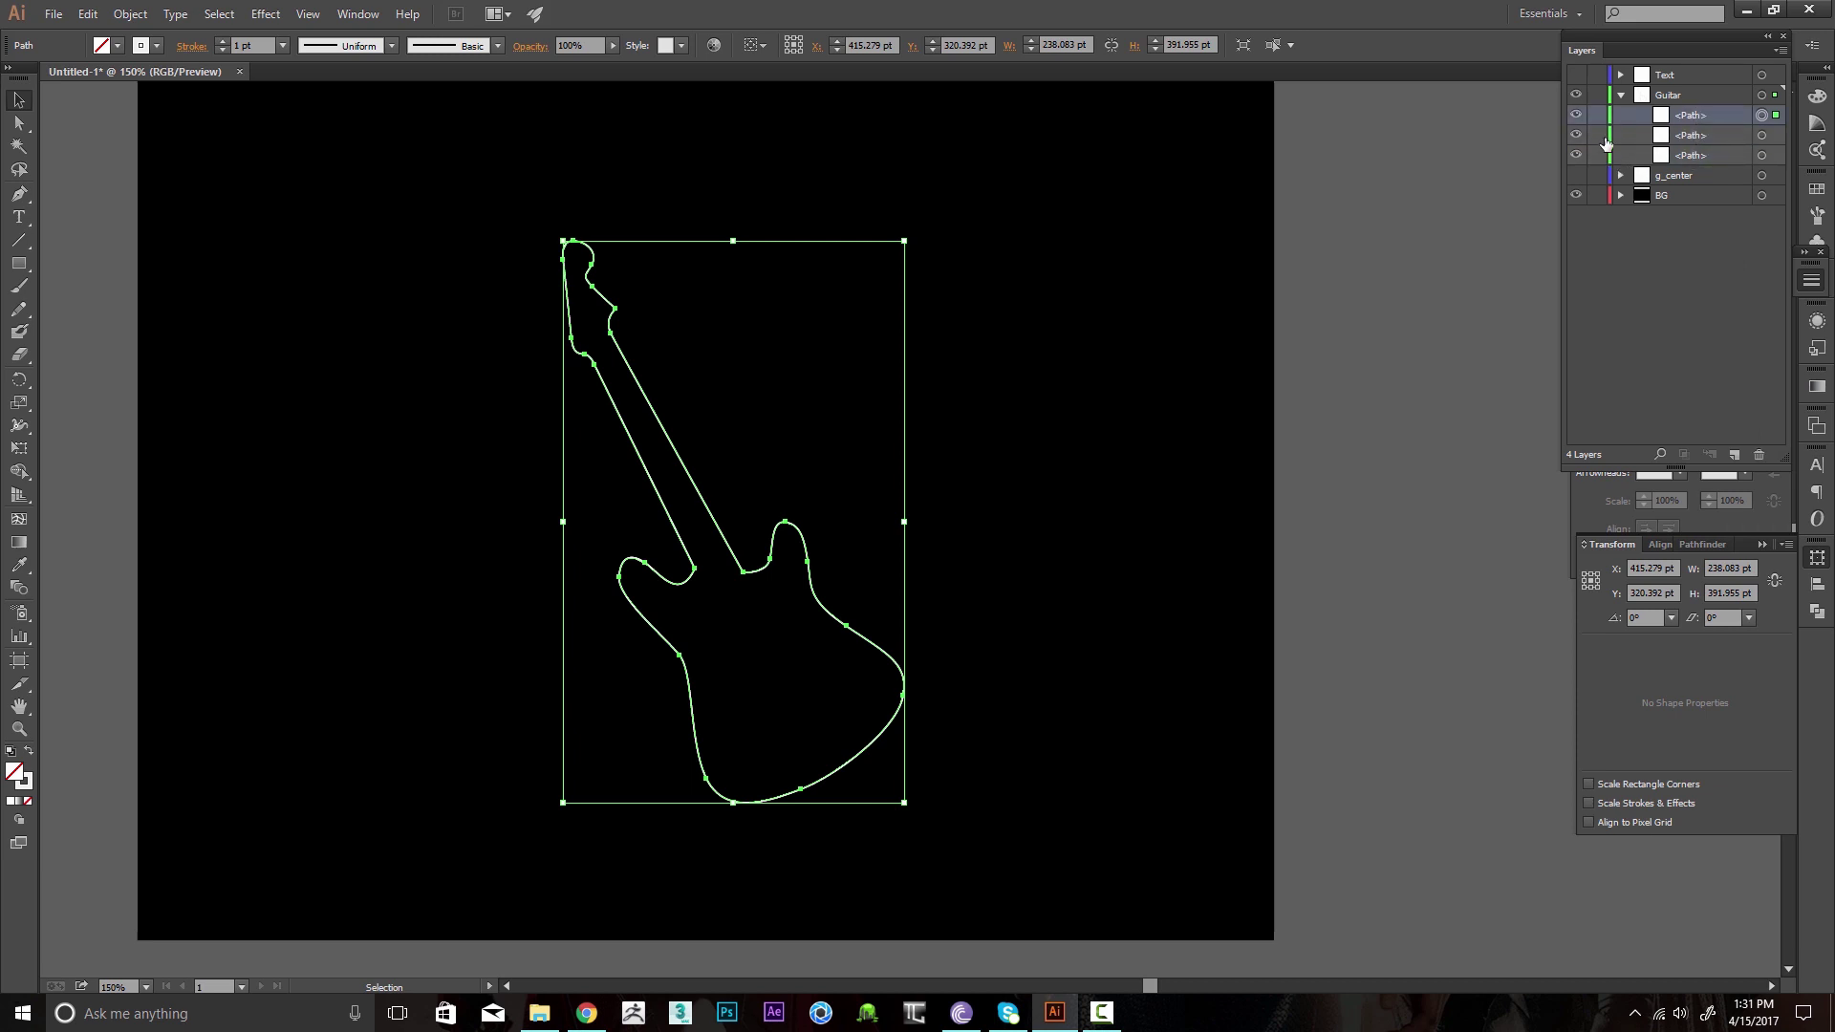
Hide an upper guitar copy and set the bottom path's stroke weight to 9 pt.
click(1576, 134)
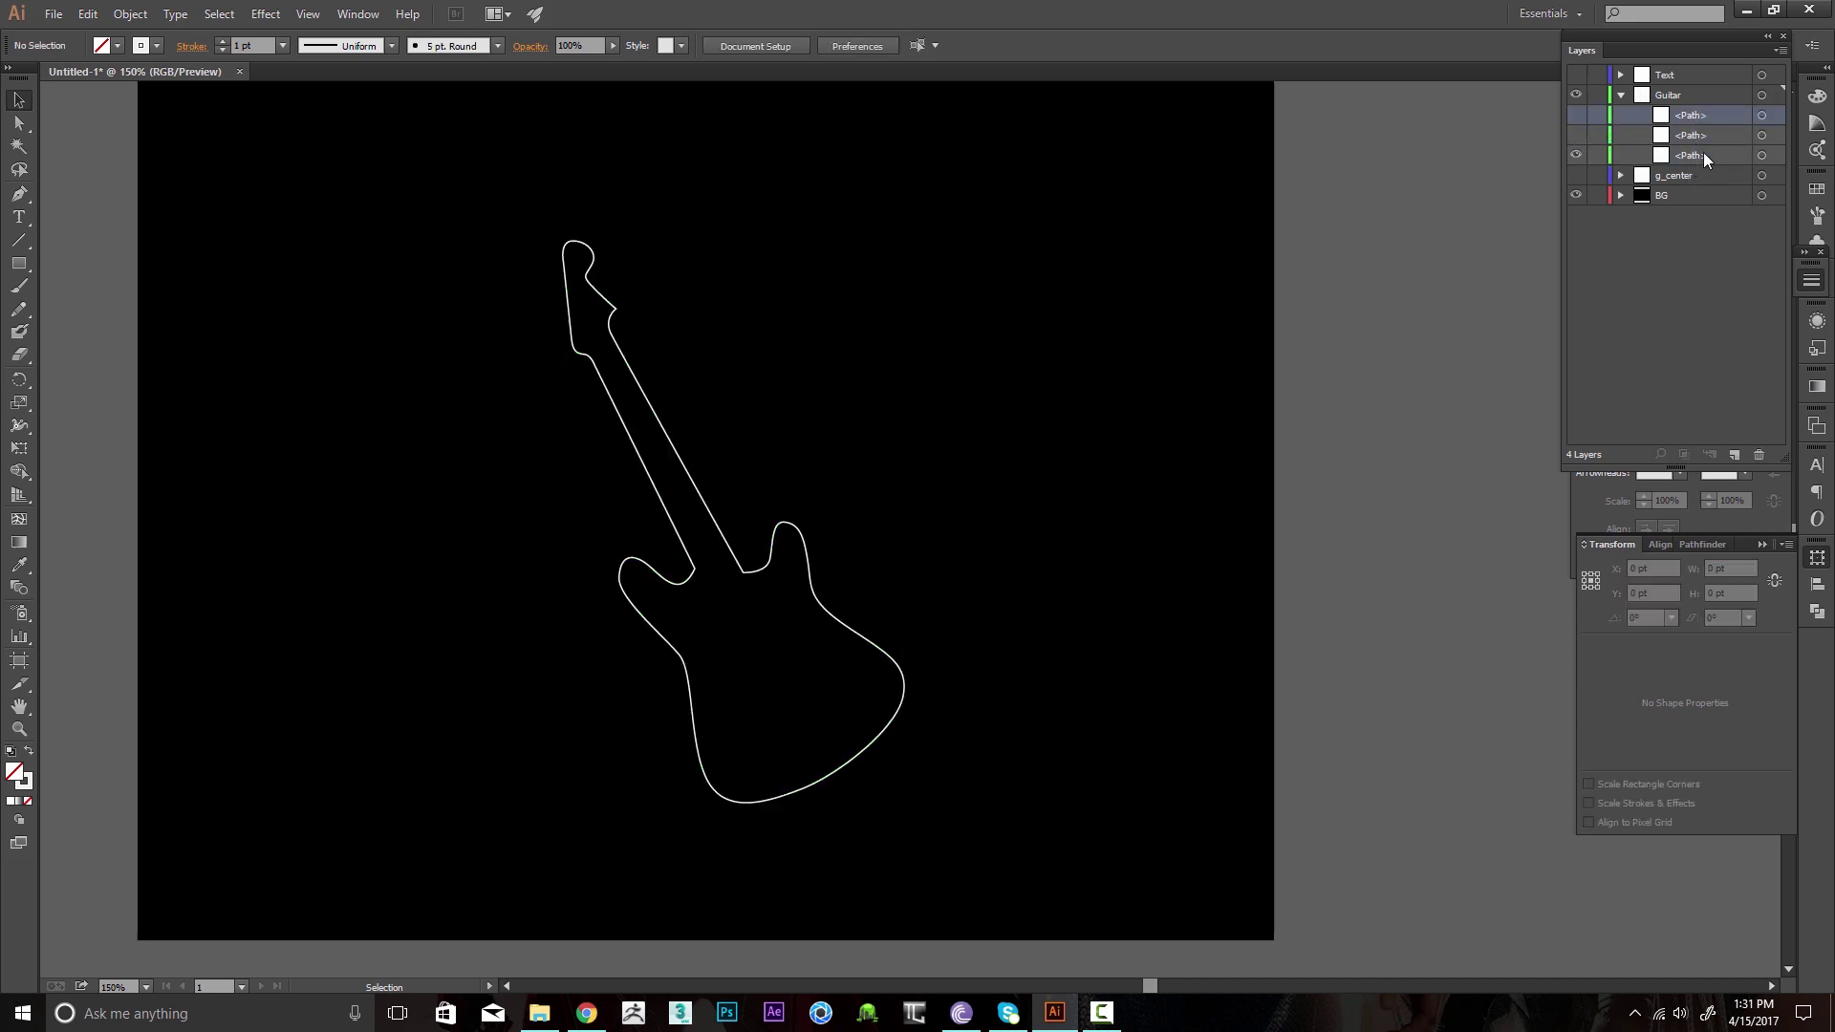
click(1760, 154)
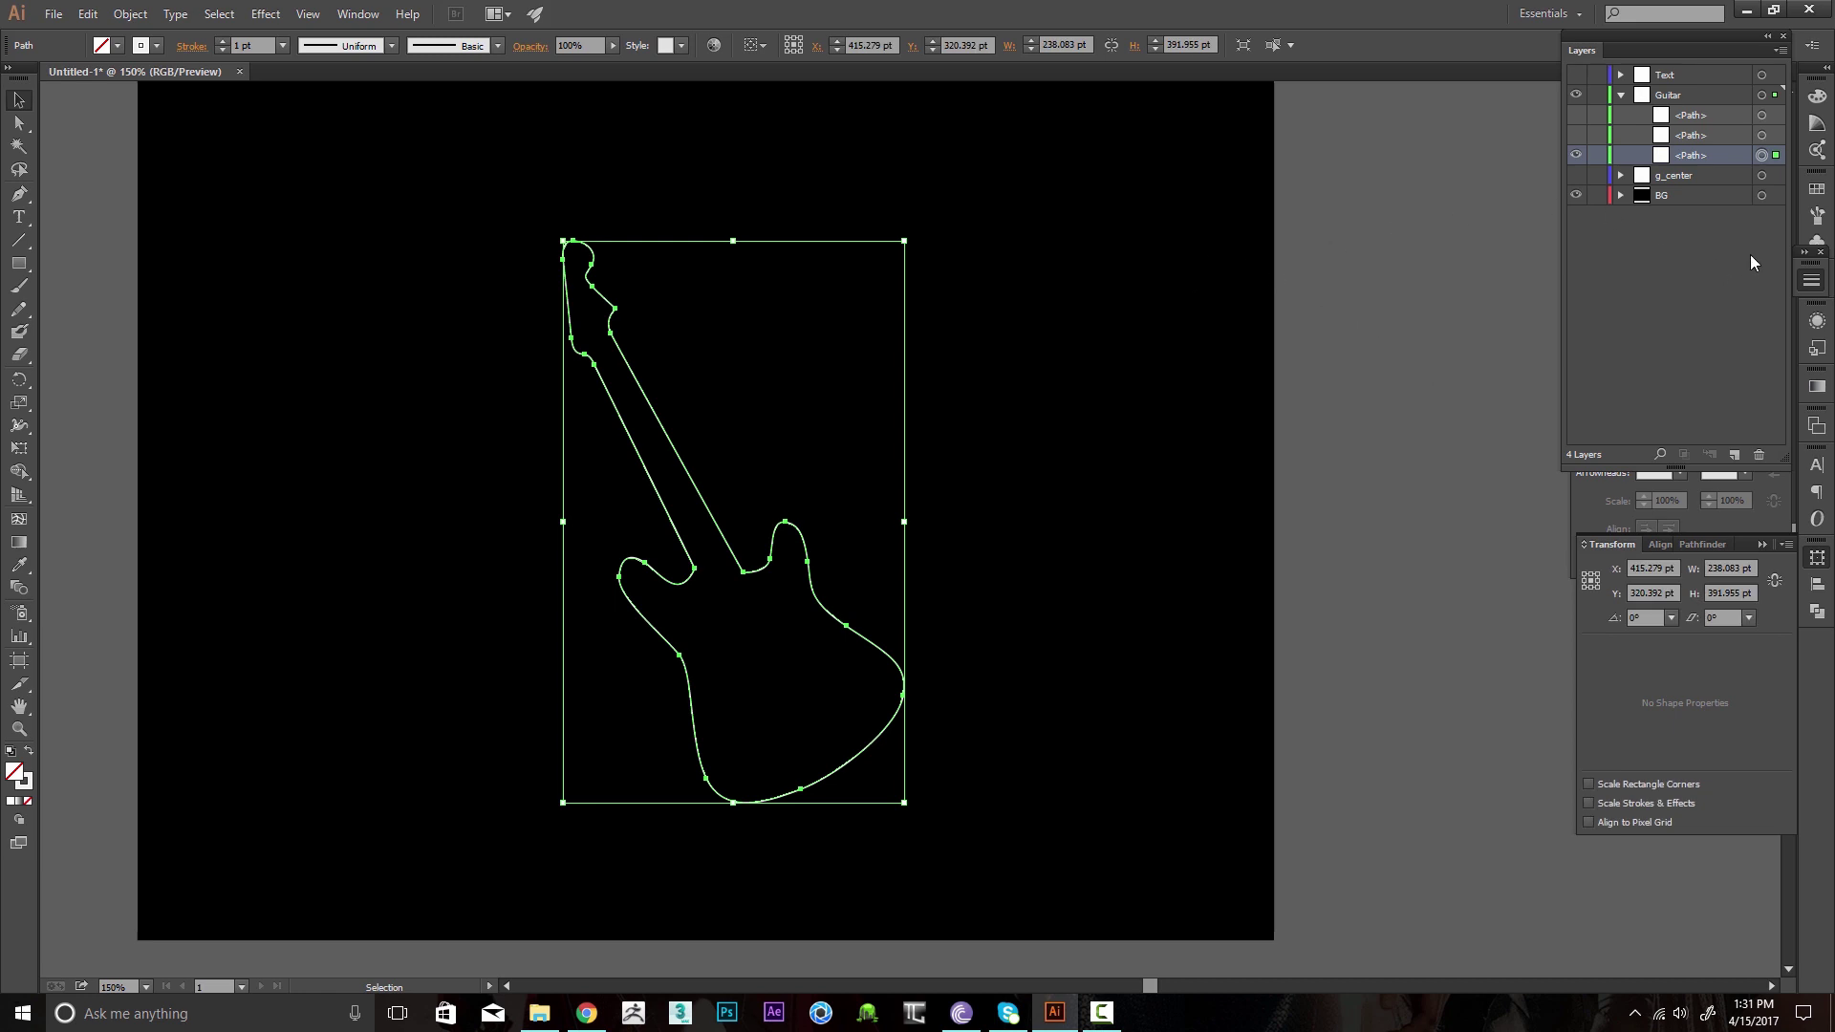
click(1812, 282)
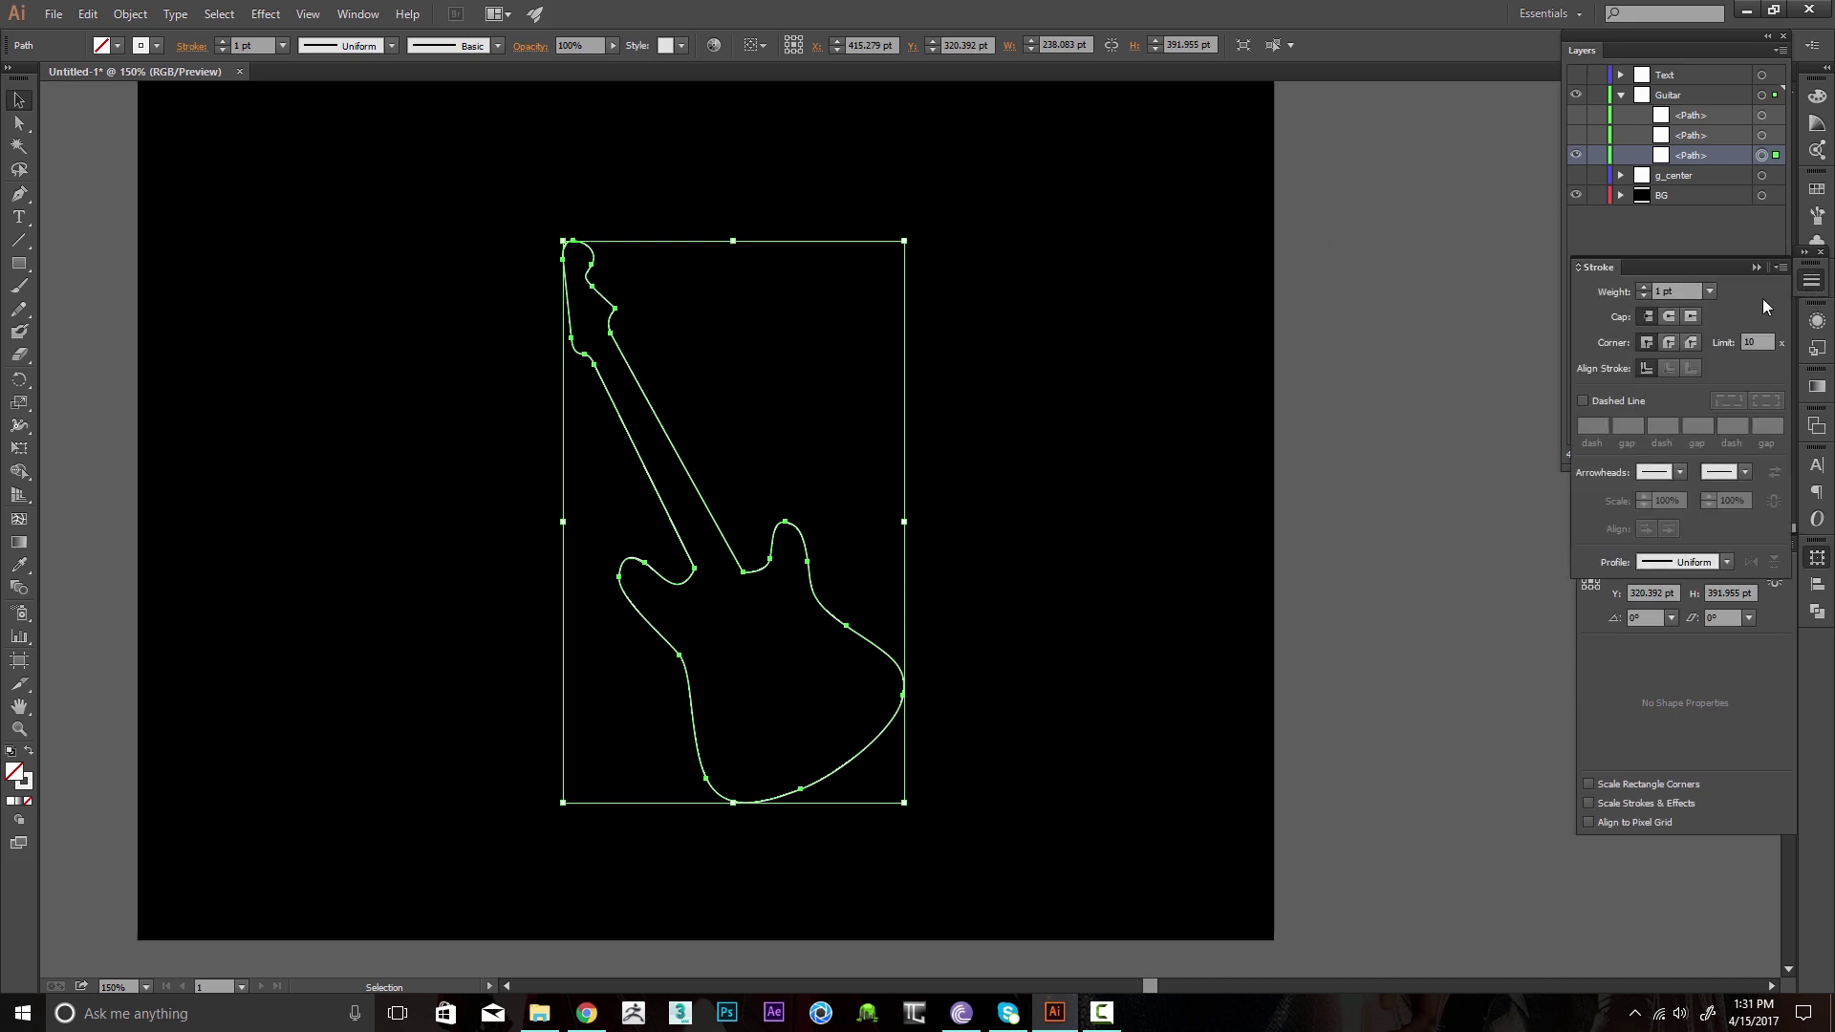
click(1664, 290)
text(9)
key(Return)
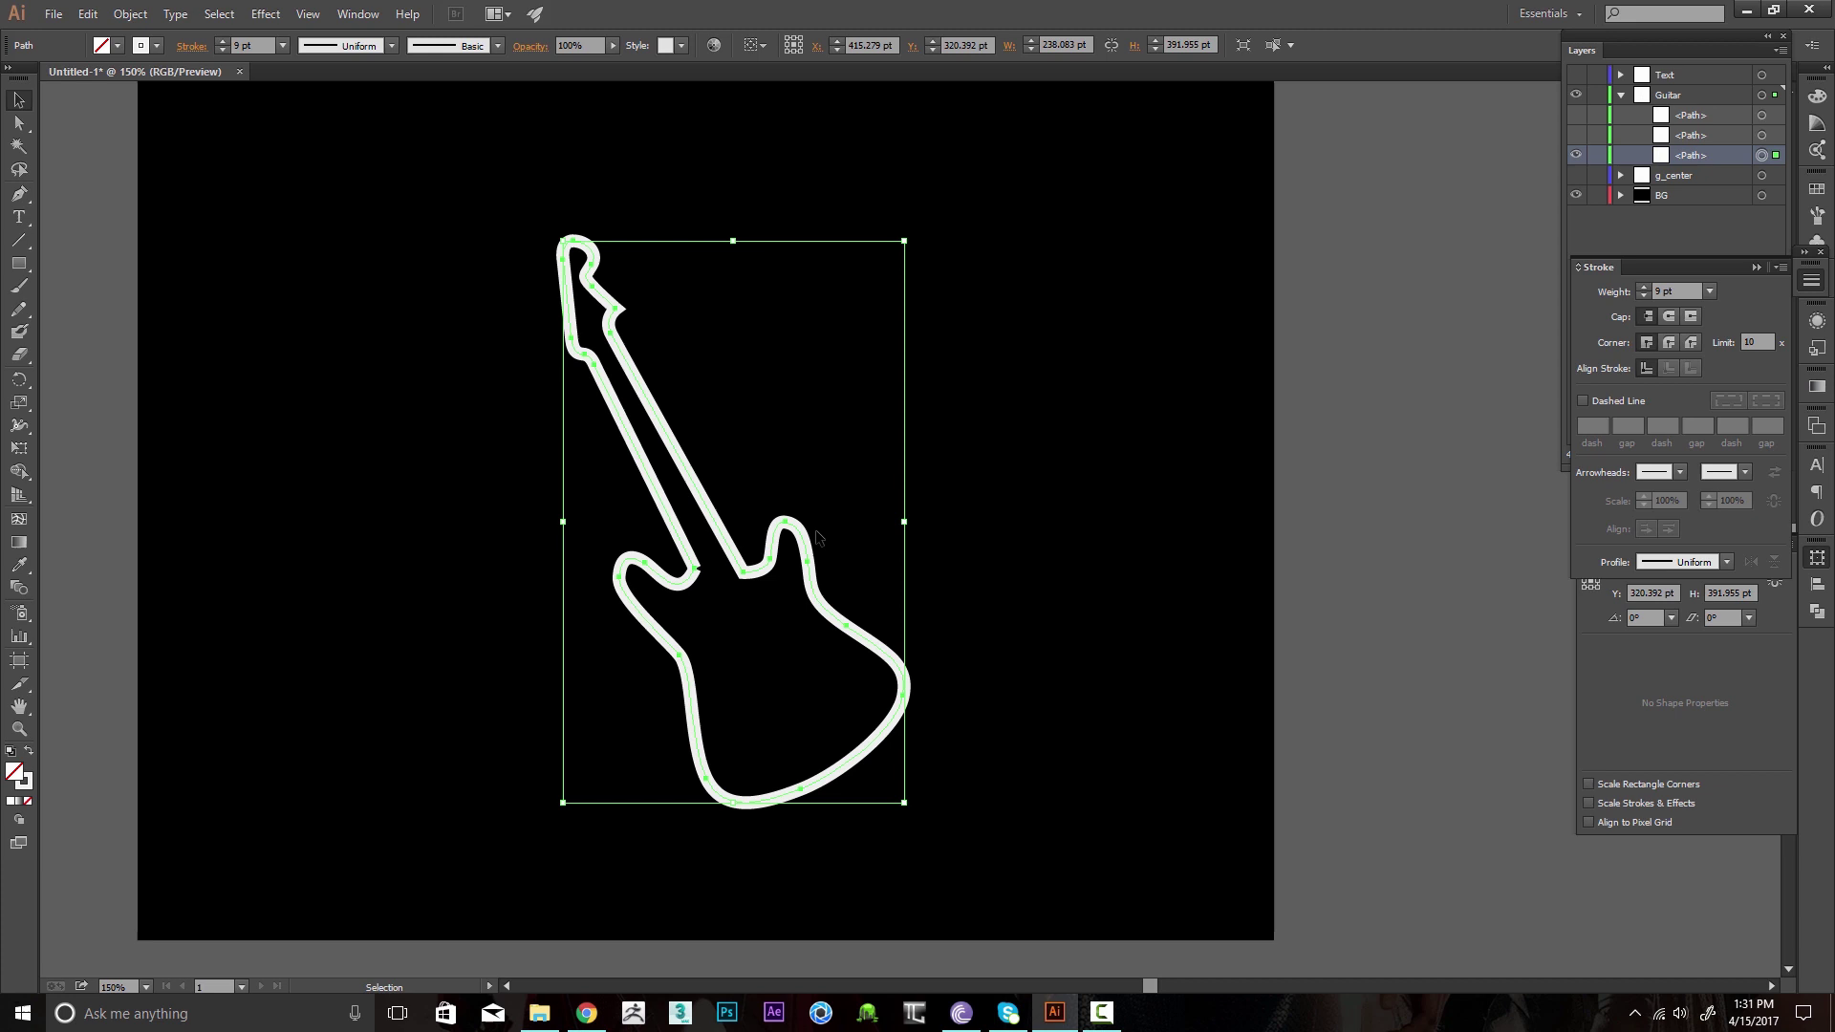
Apply the CMYK Magenta swatch to the bottom guitar path's stroke.
click(158, 46)
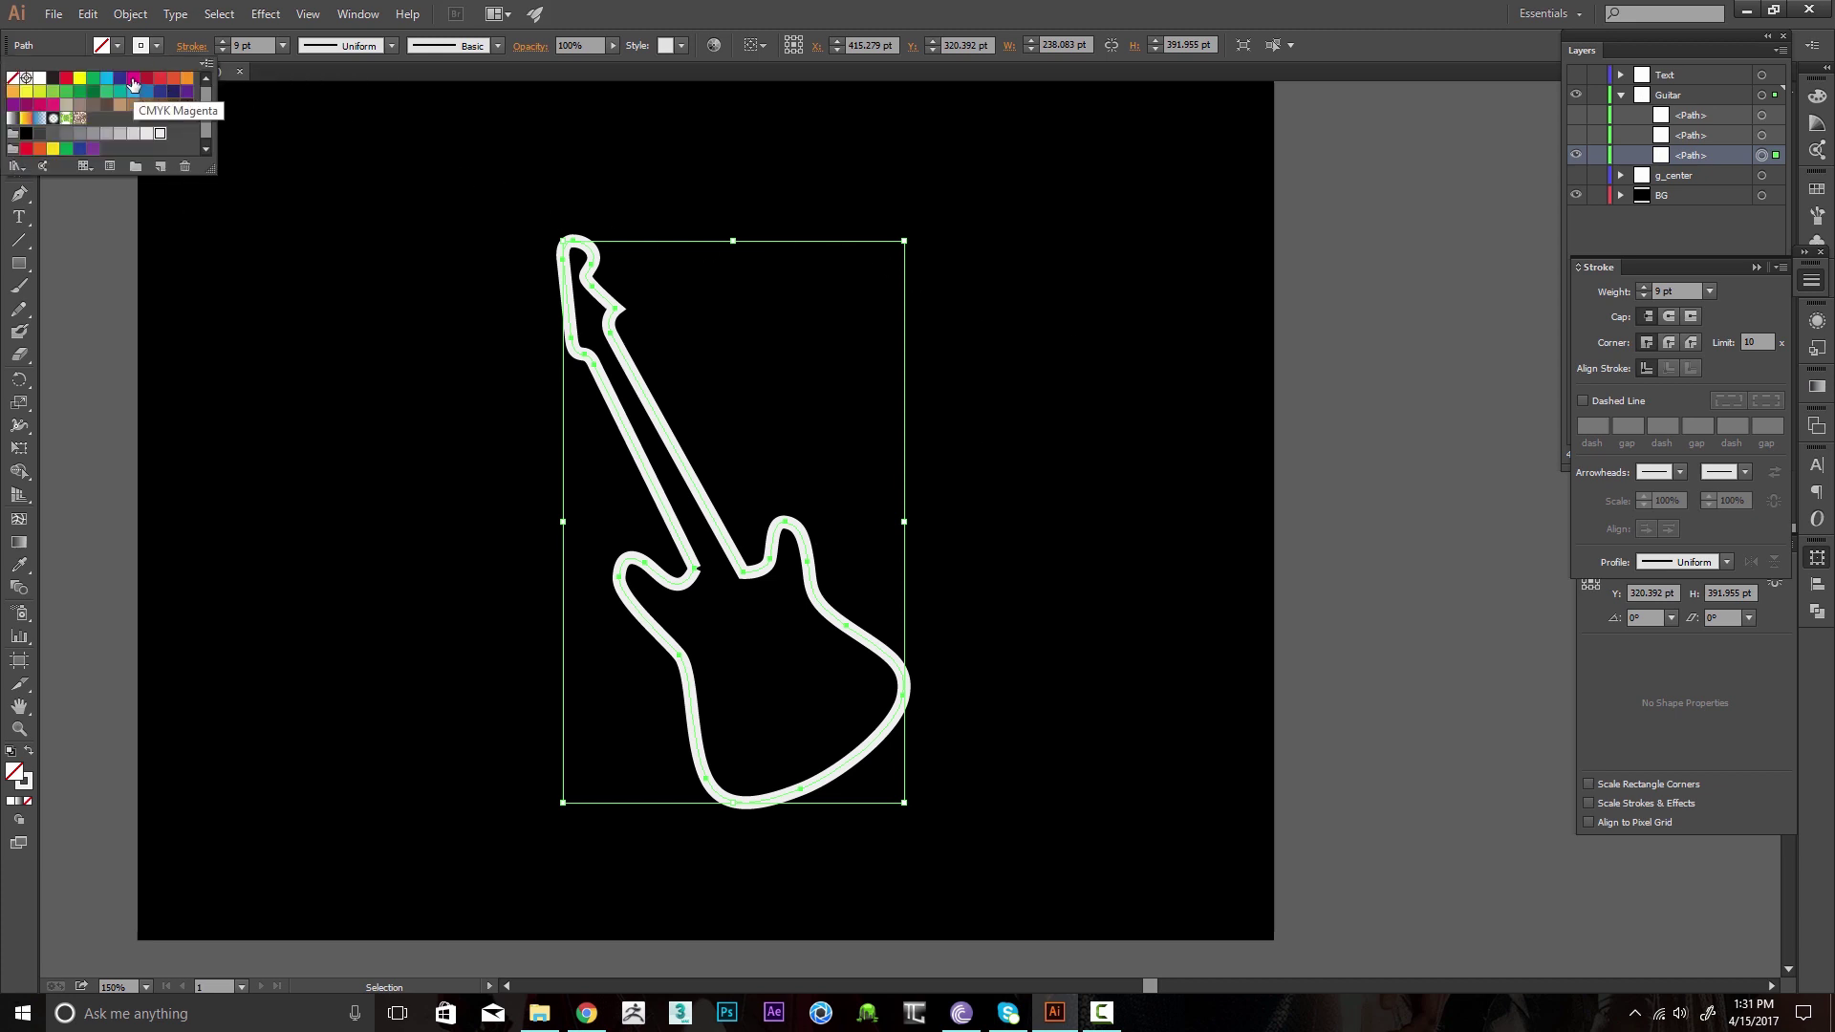
click(133, 83)
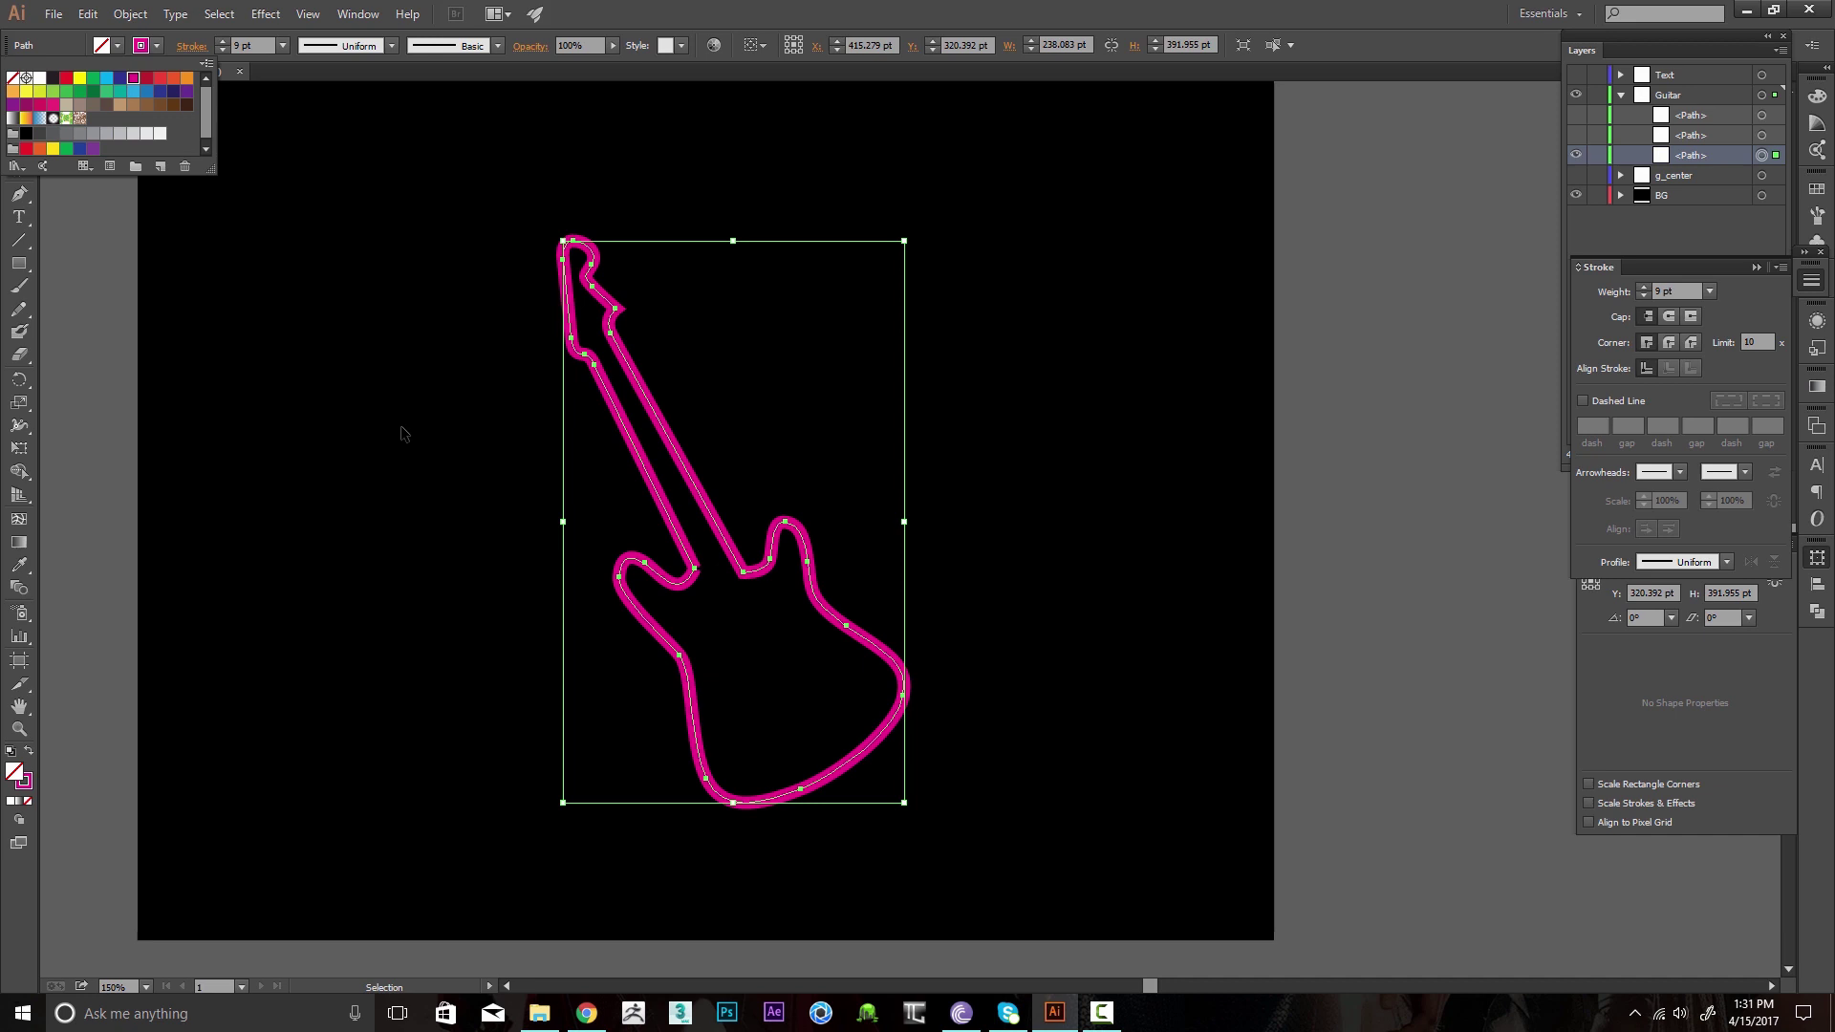
click(267, 17)
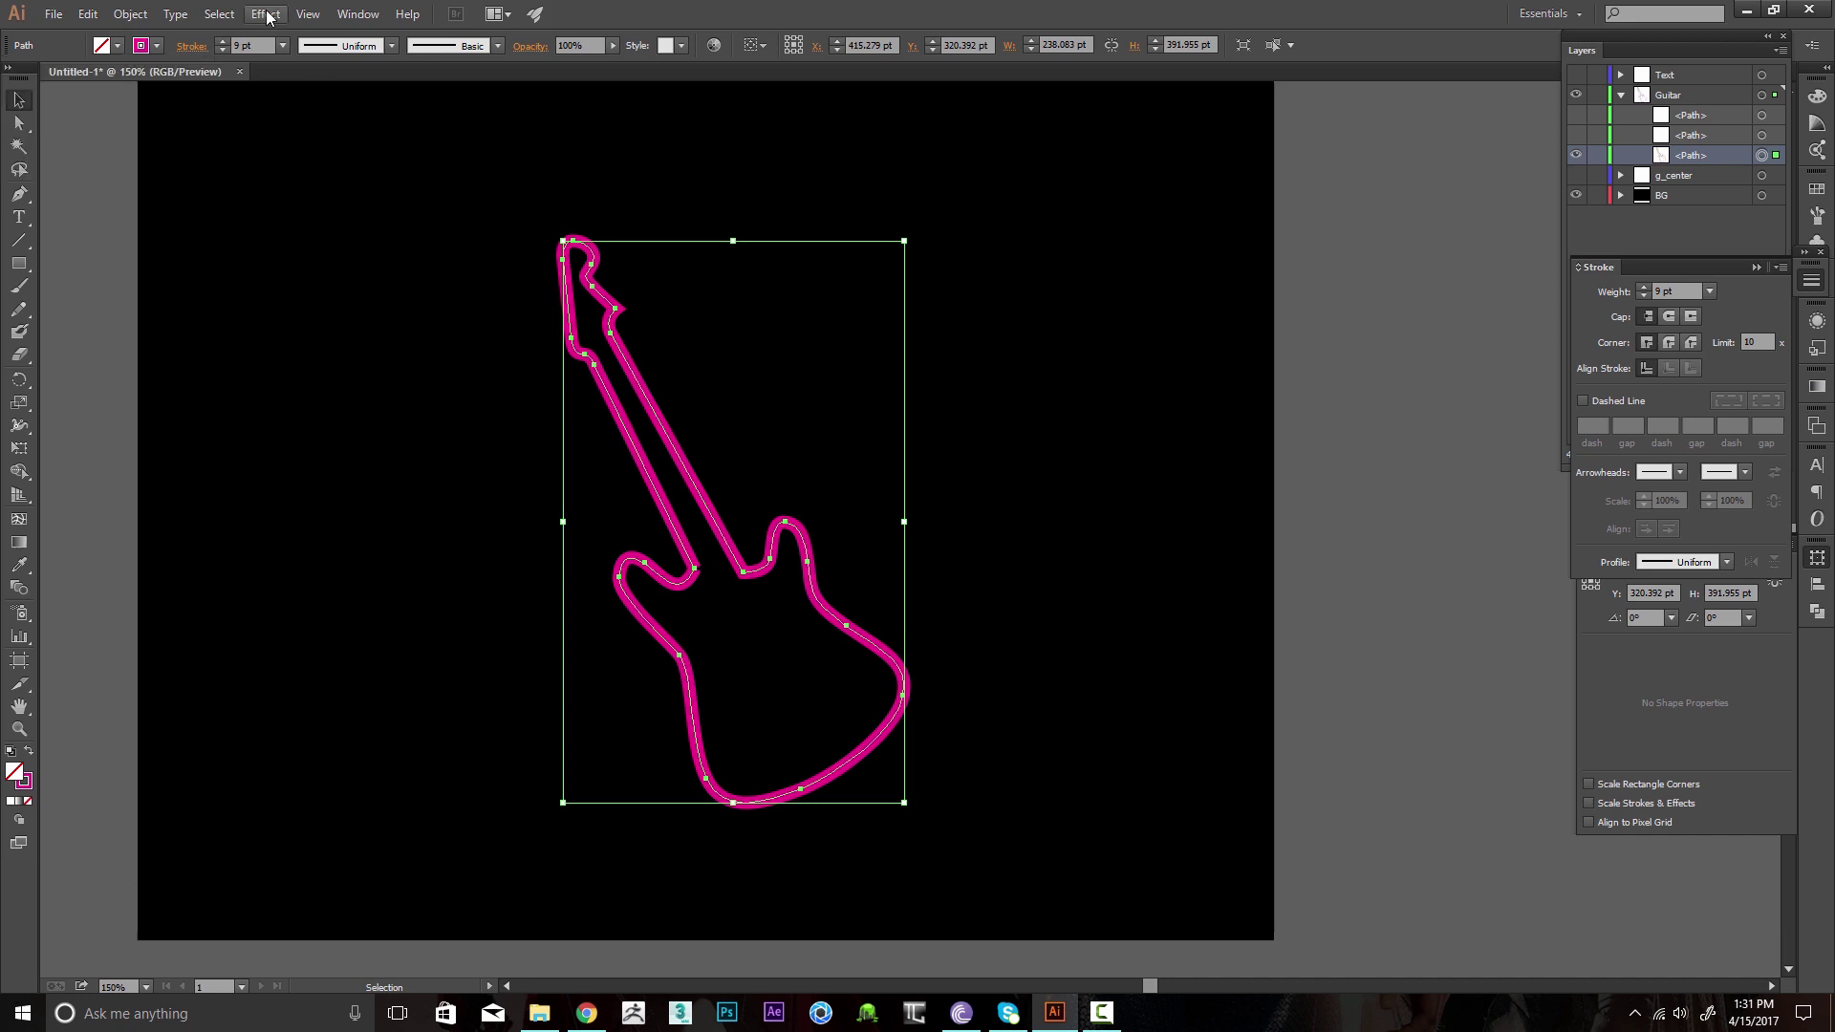
Apply a Gaussian Blur of about 13 px radius to the magenta outline, then deselect.
click(266, 18)
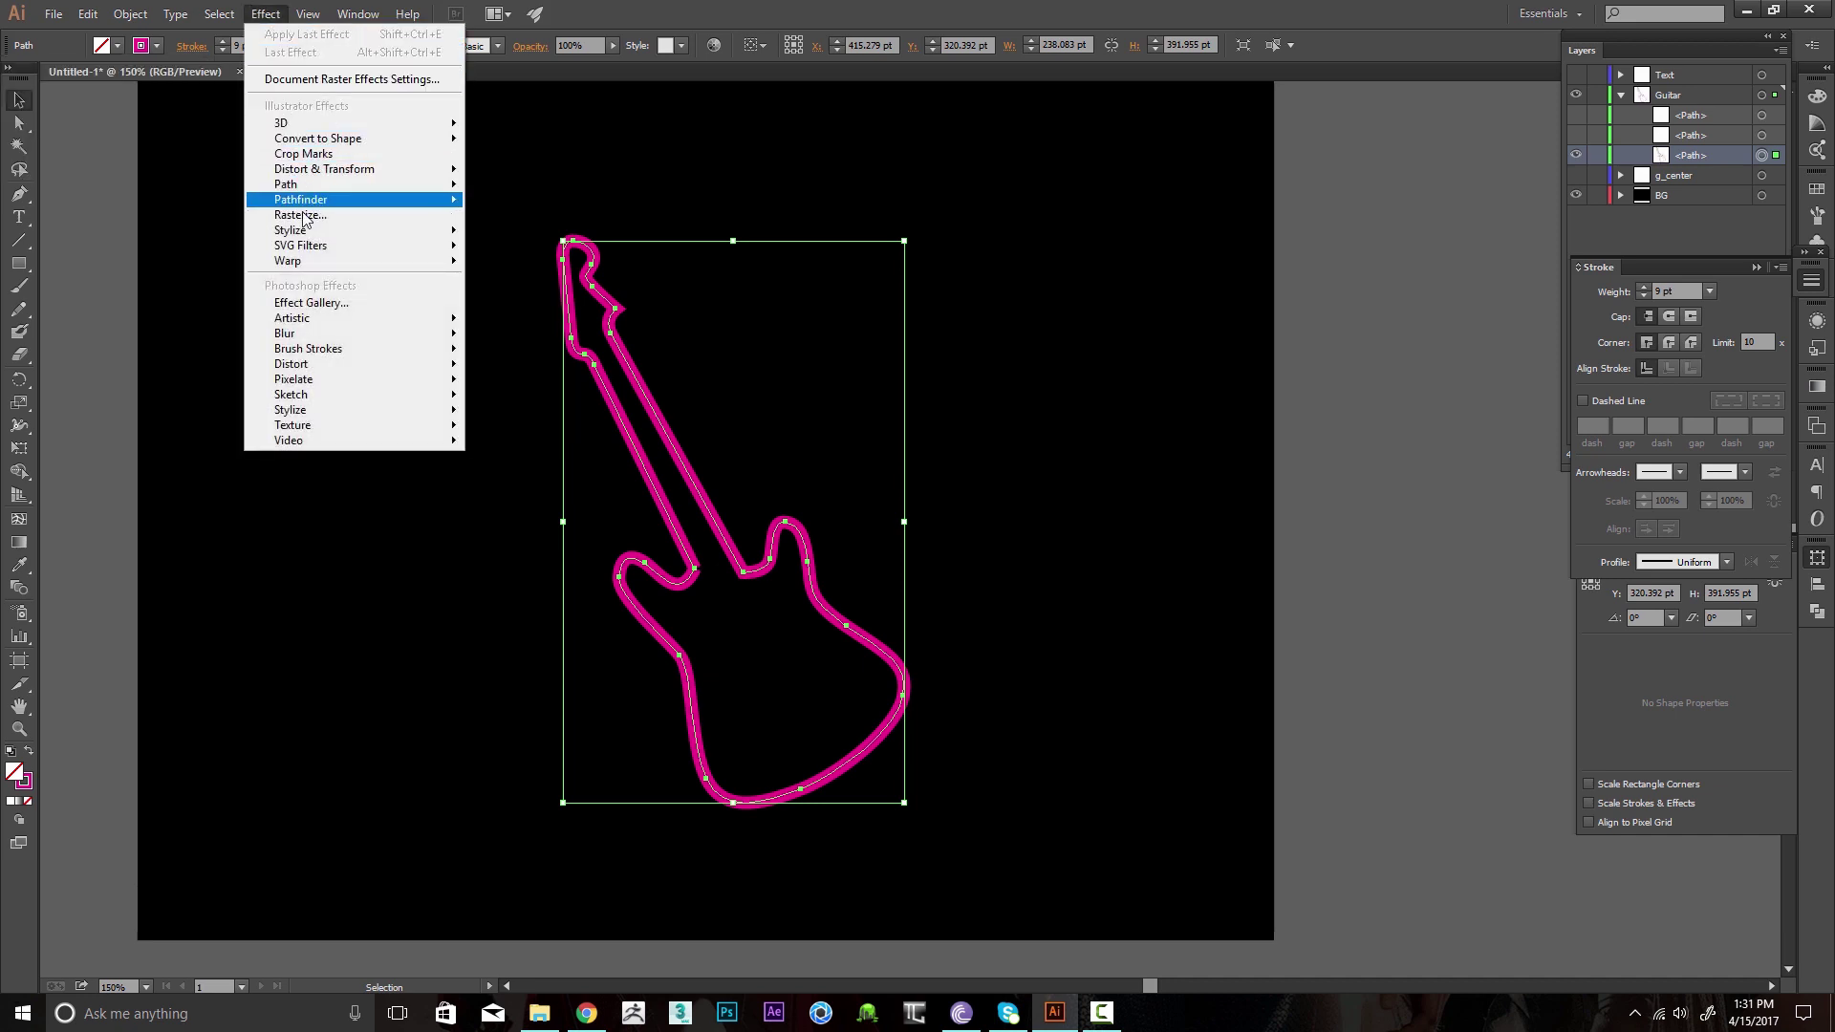
mouse_move(285, 332)
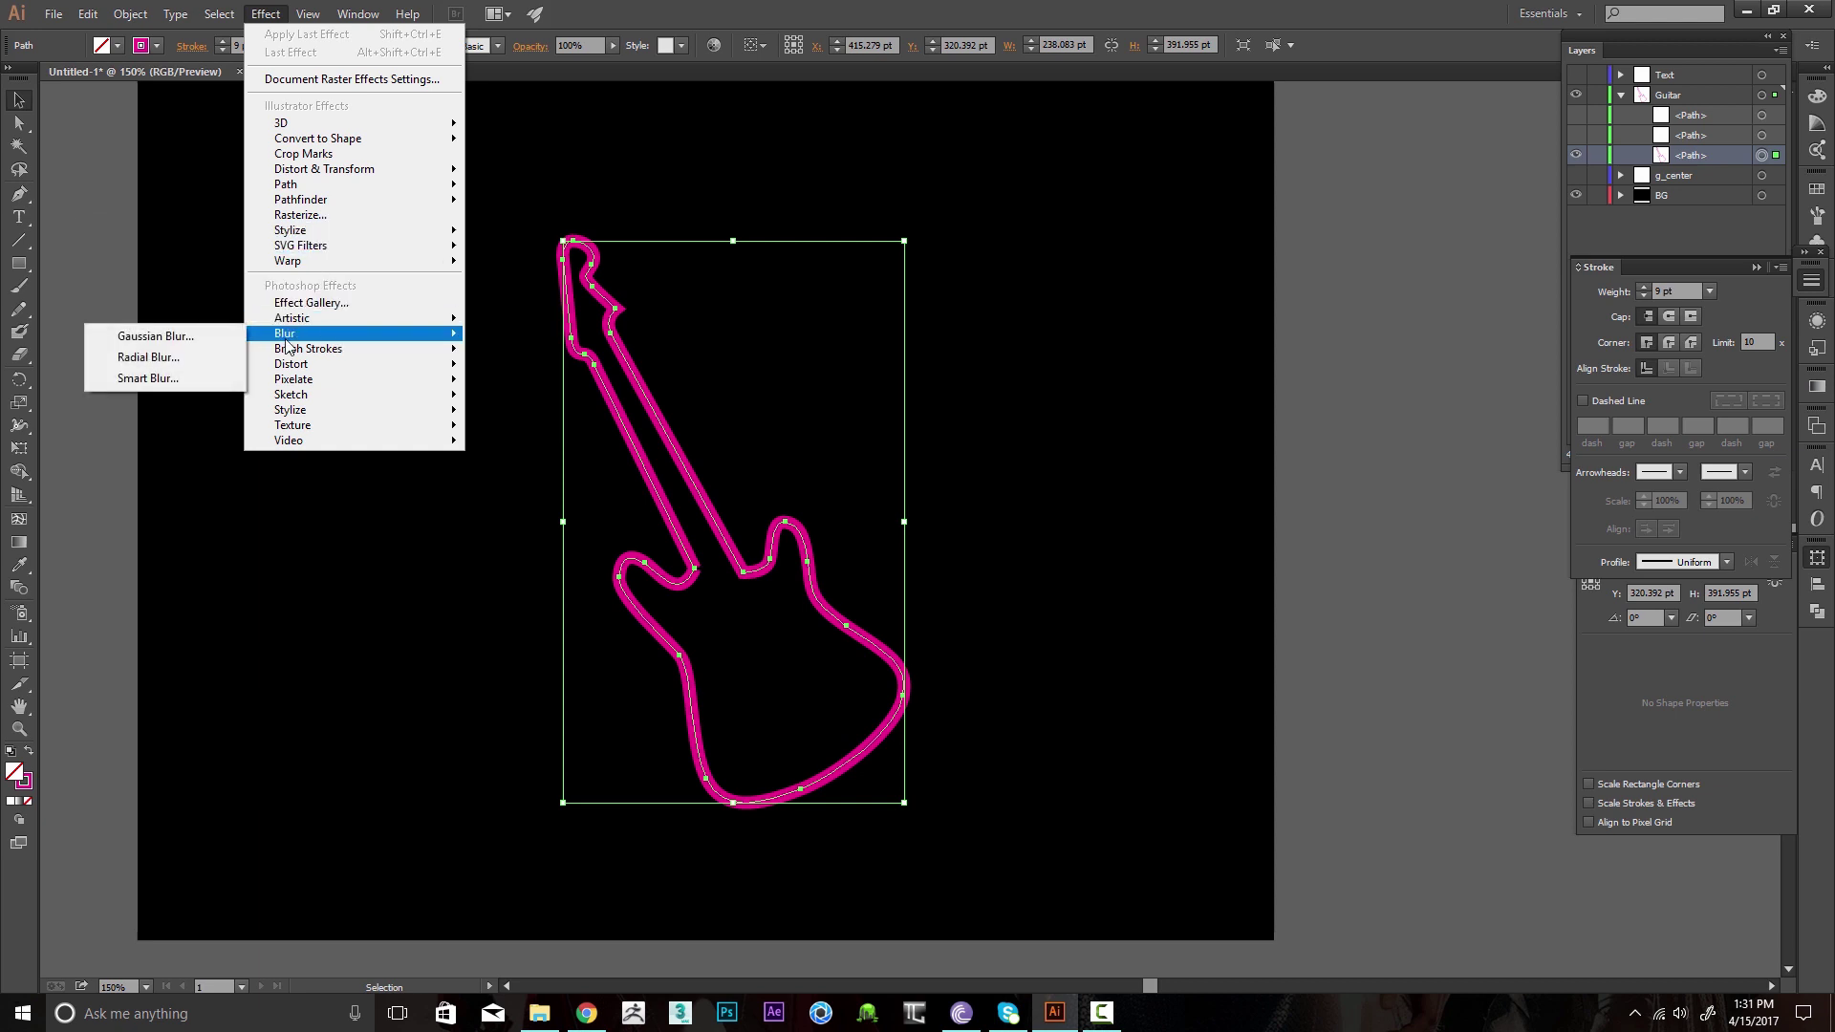
click(156, 336)
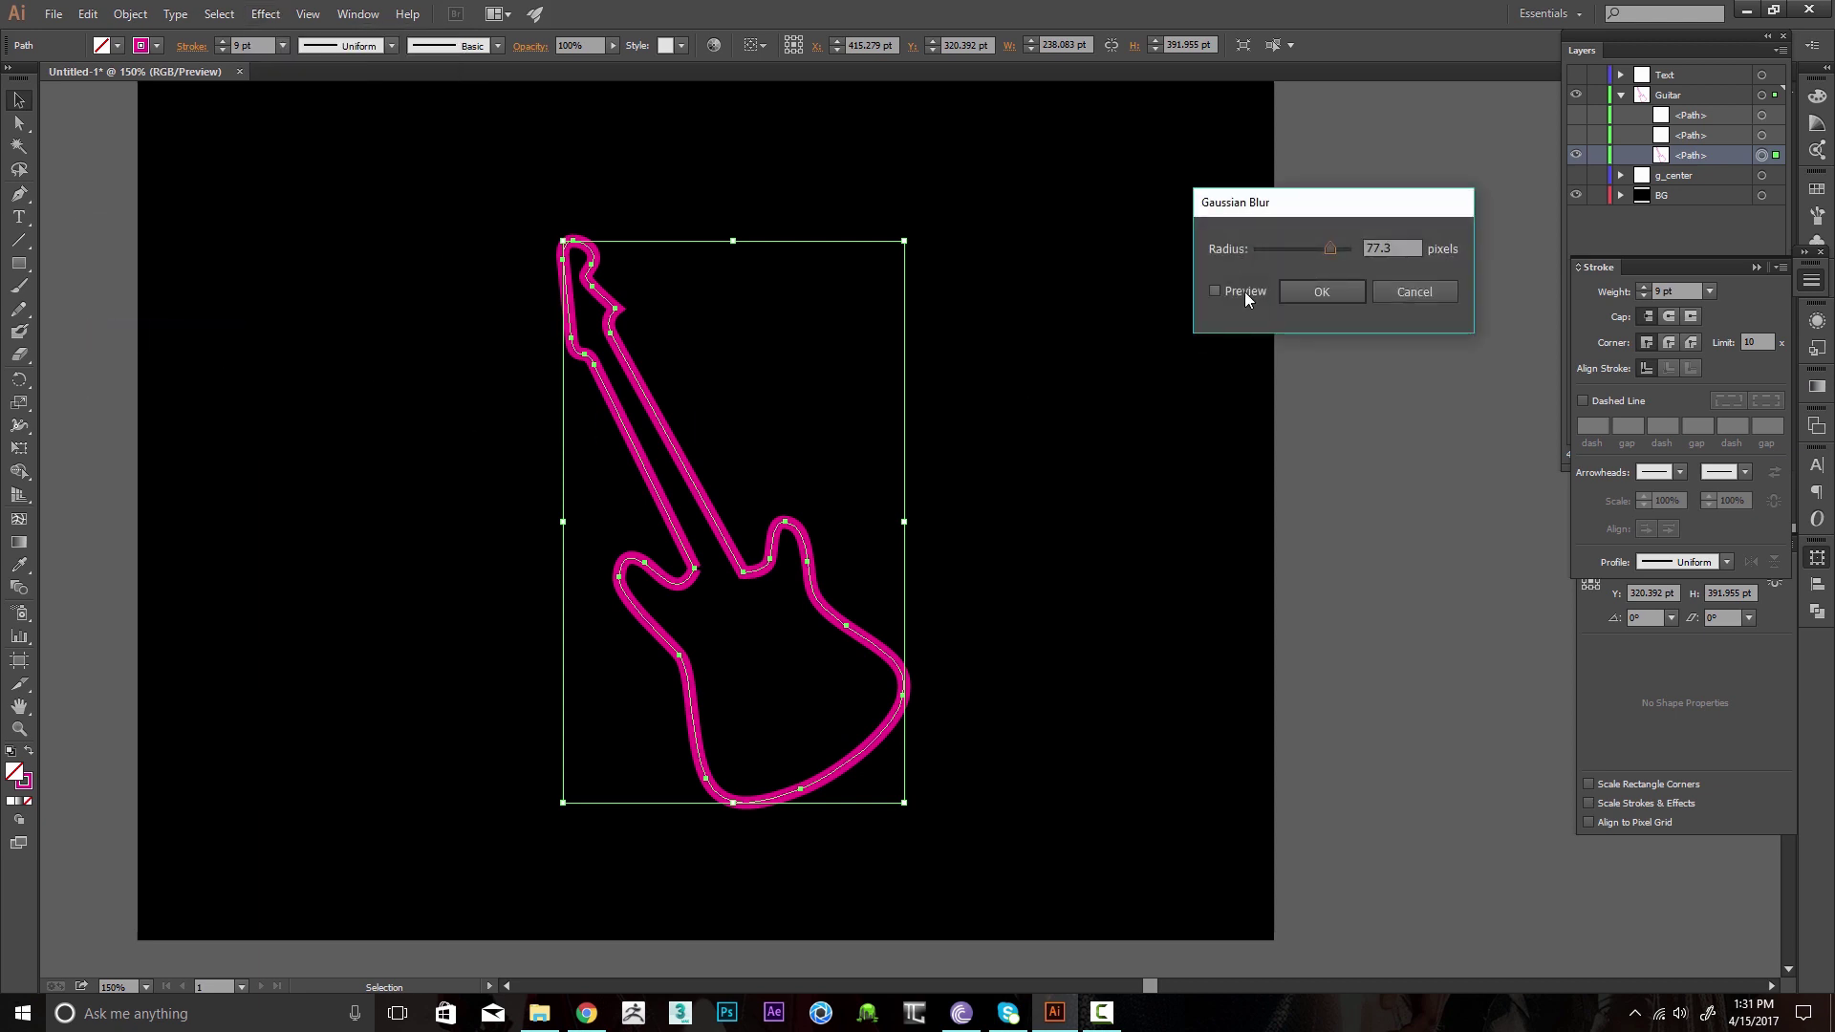
click(1215, 292)
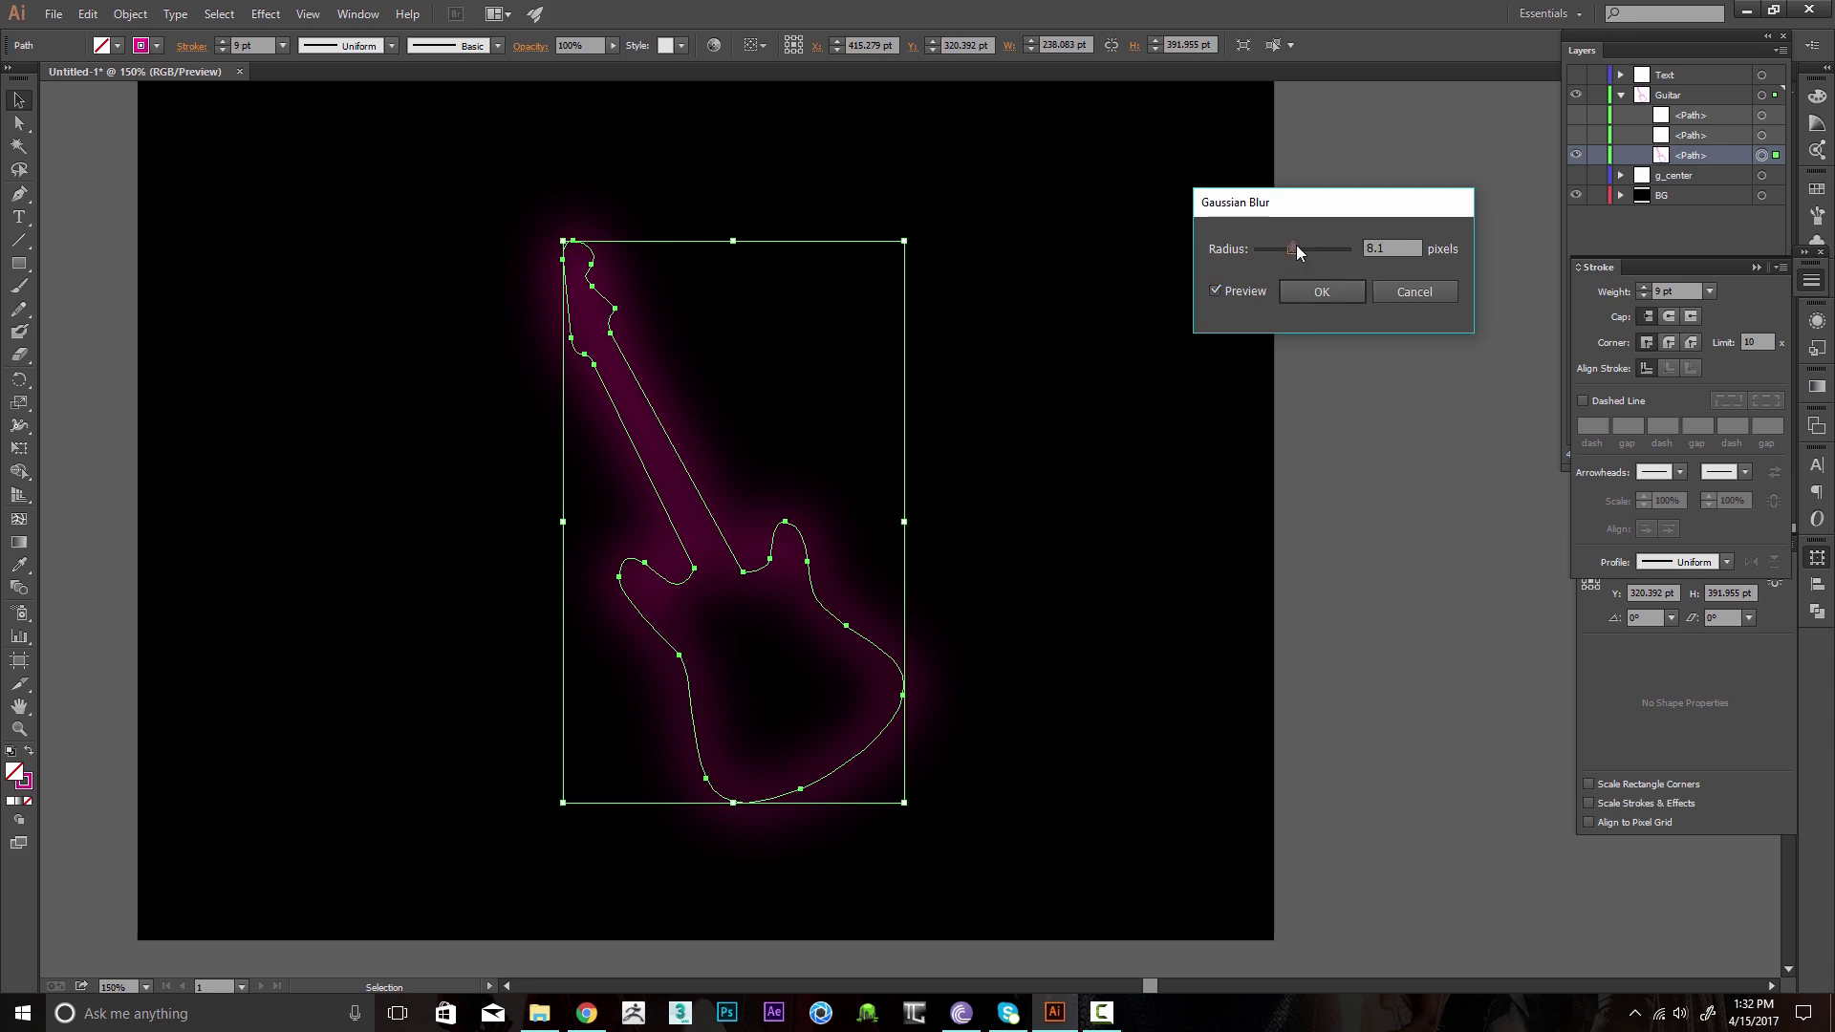
drag(1295, 249, 1304, 247)
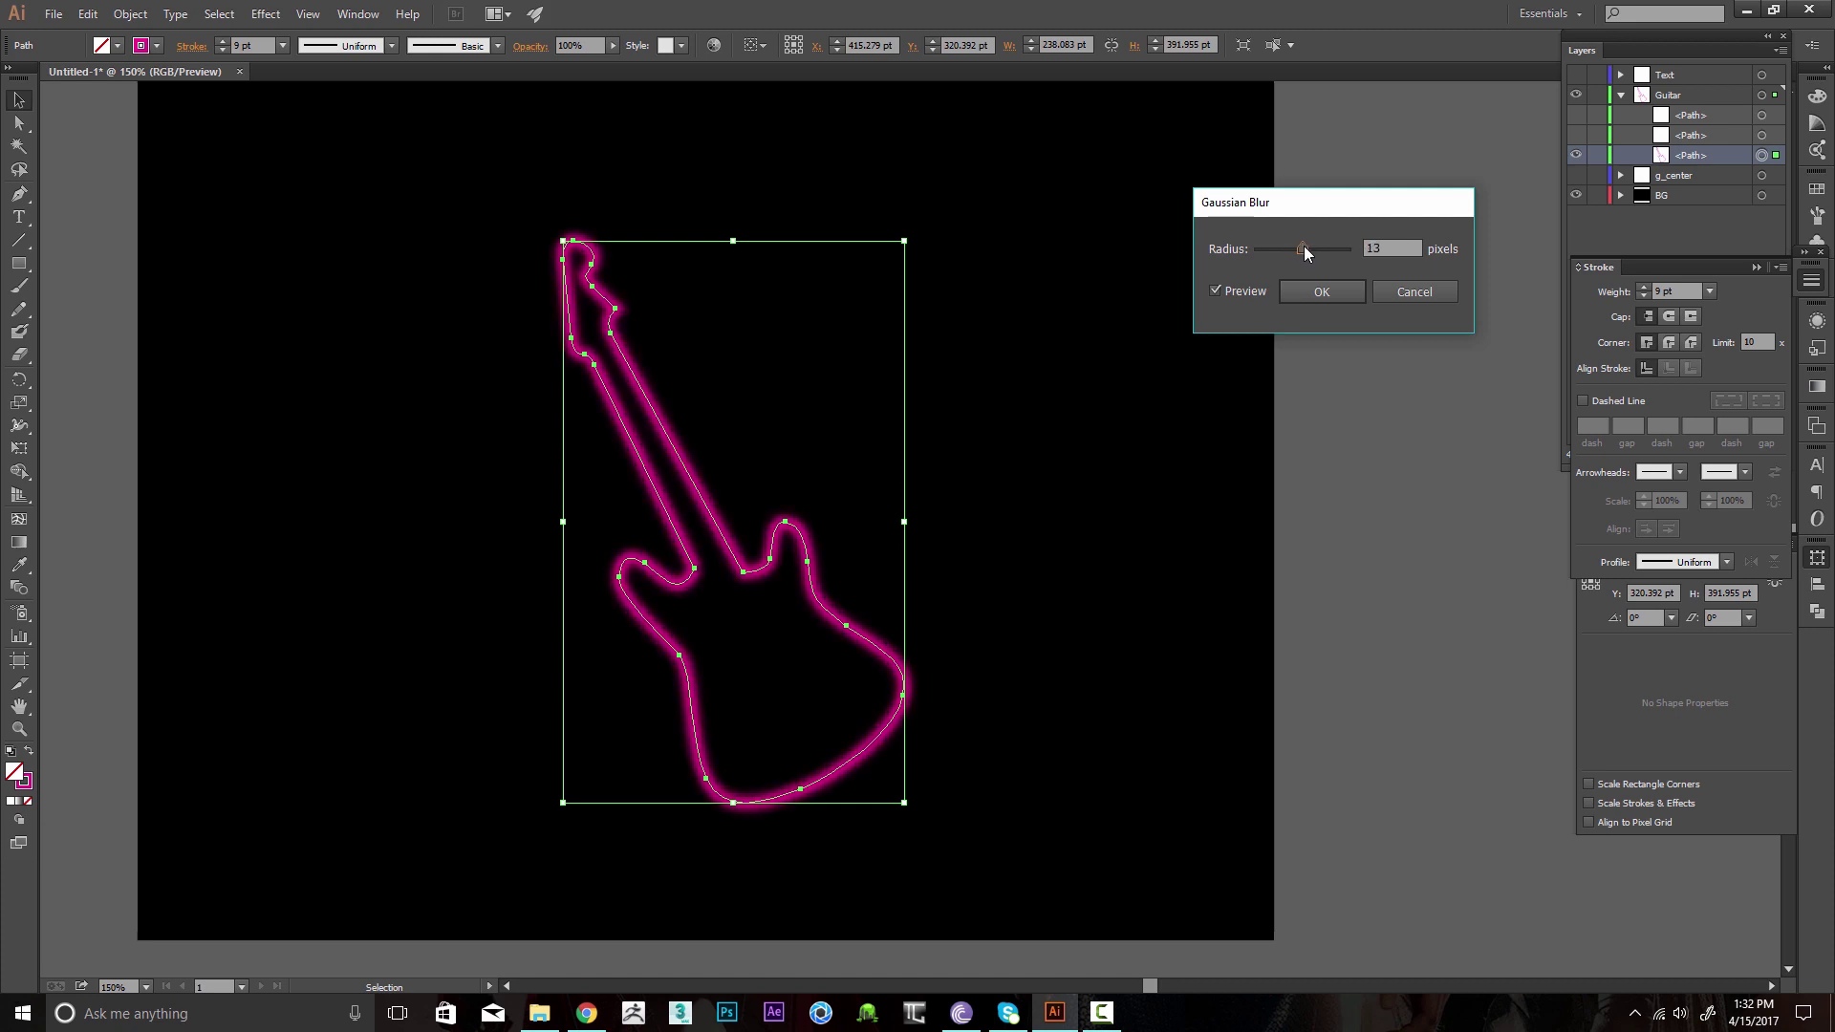
click(1321, 291)
click(1025, 473)
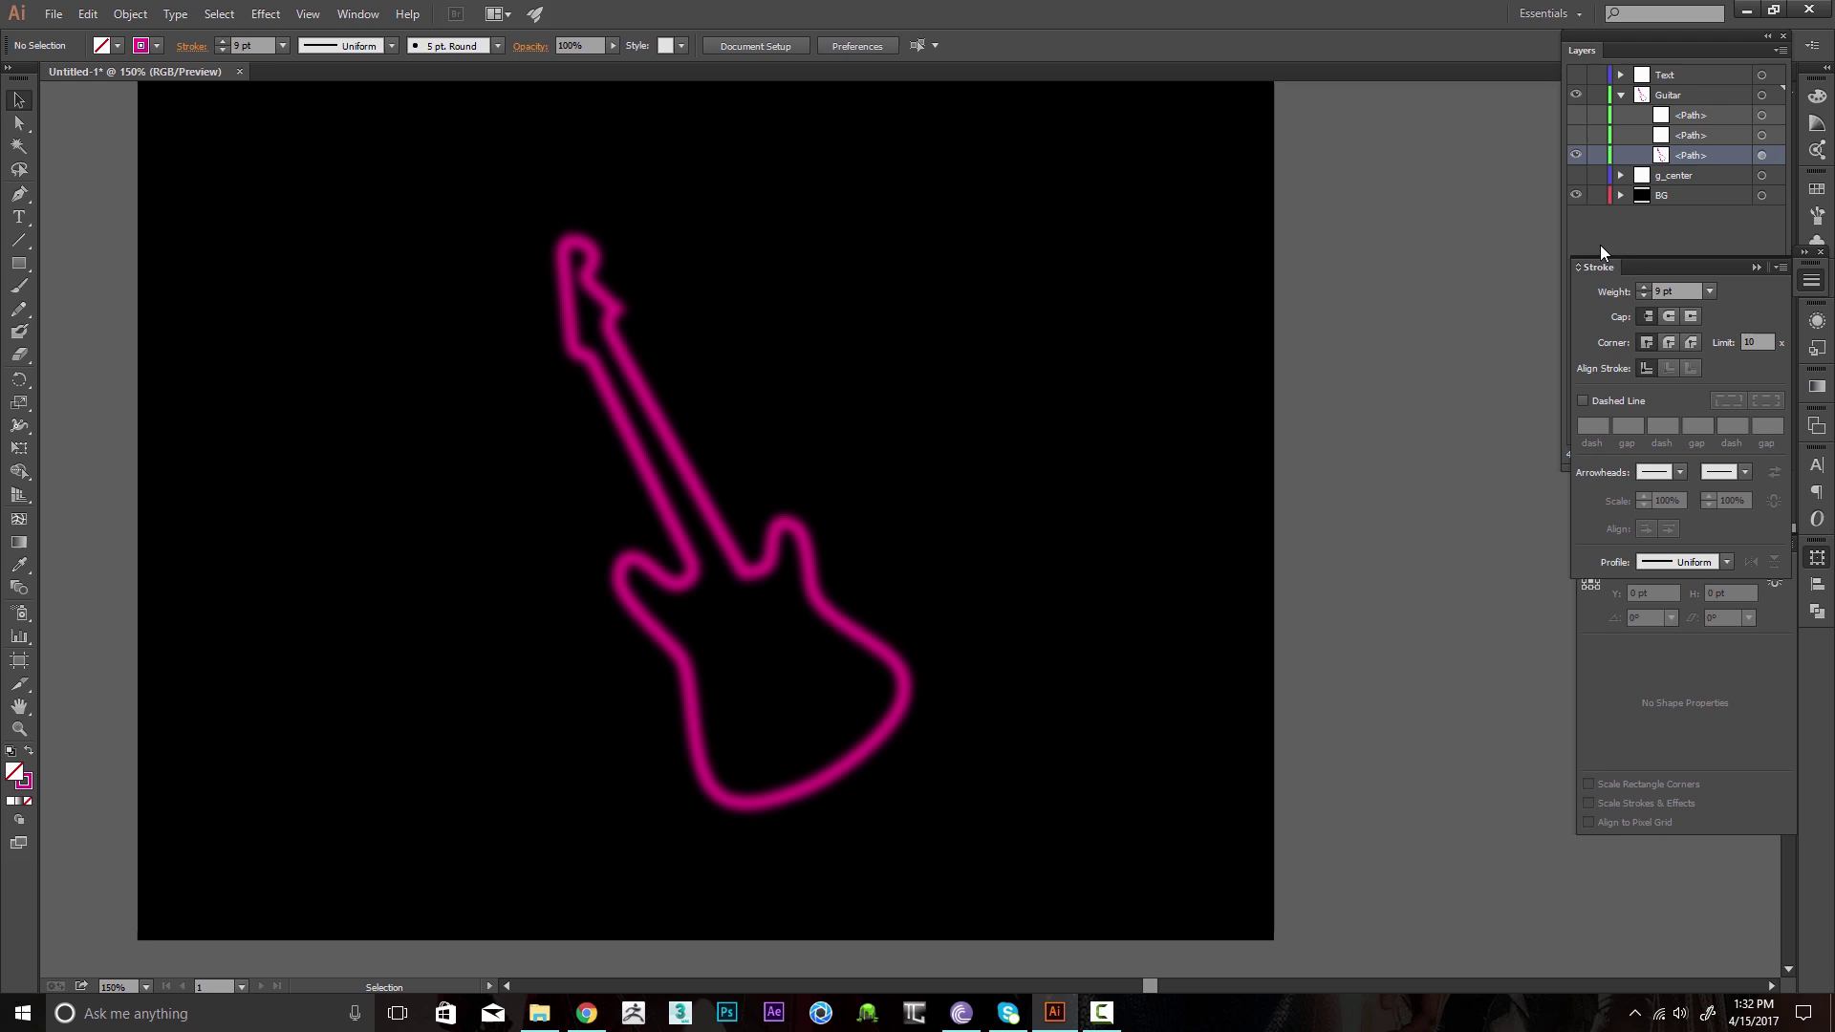
Show and target the second guitar <Path> and set its stroke weight to 4 pt.
click(1577, 135)
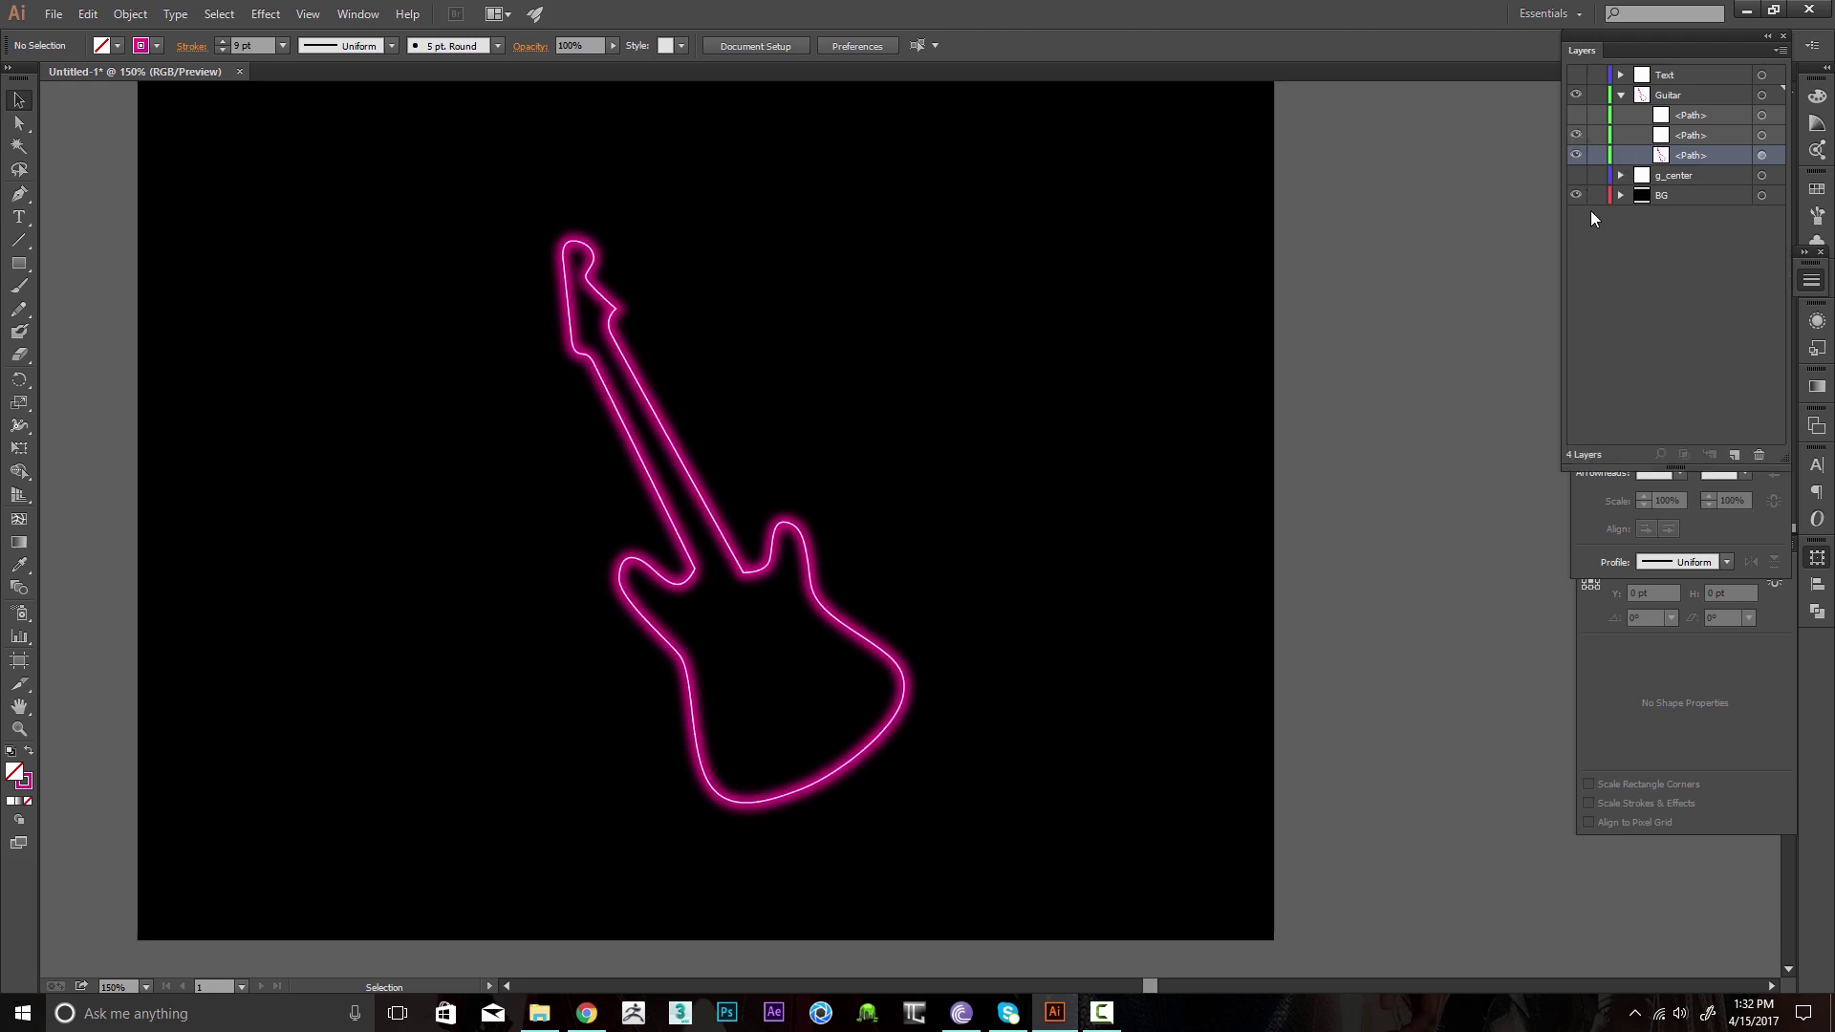
shift+click(1700, 134)
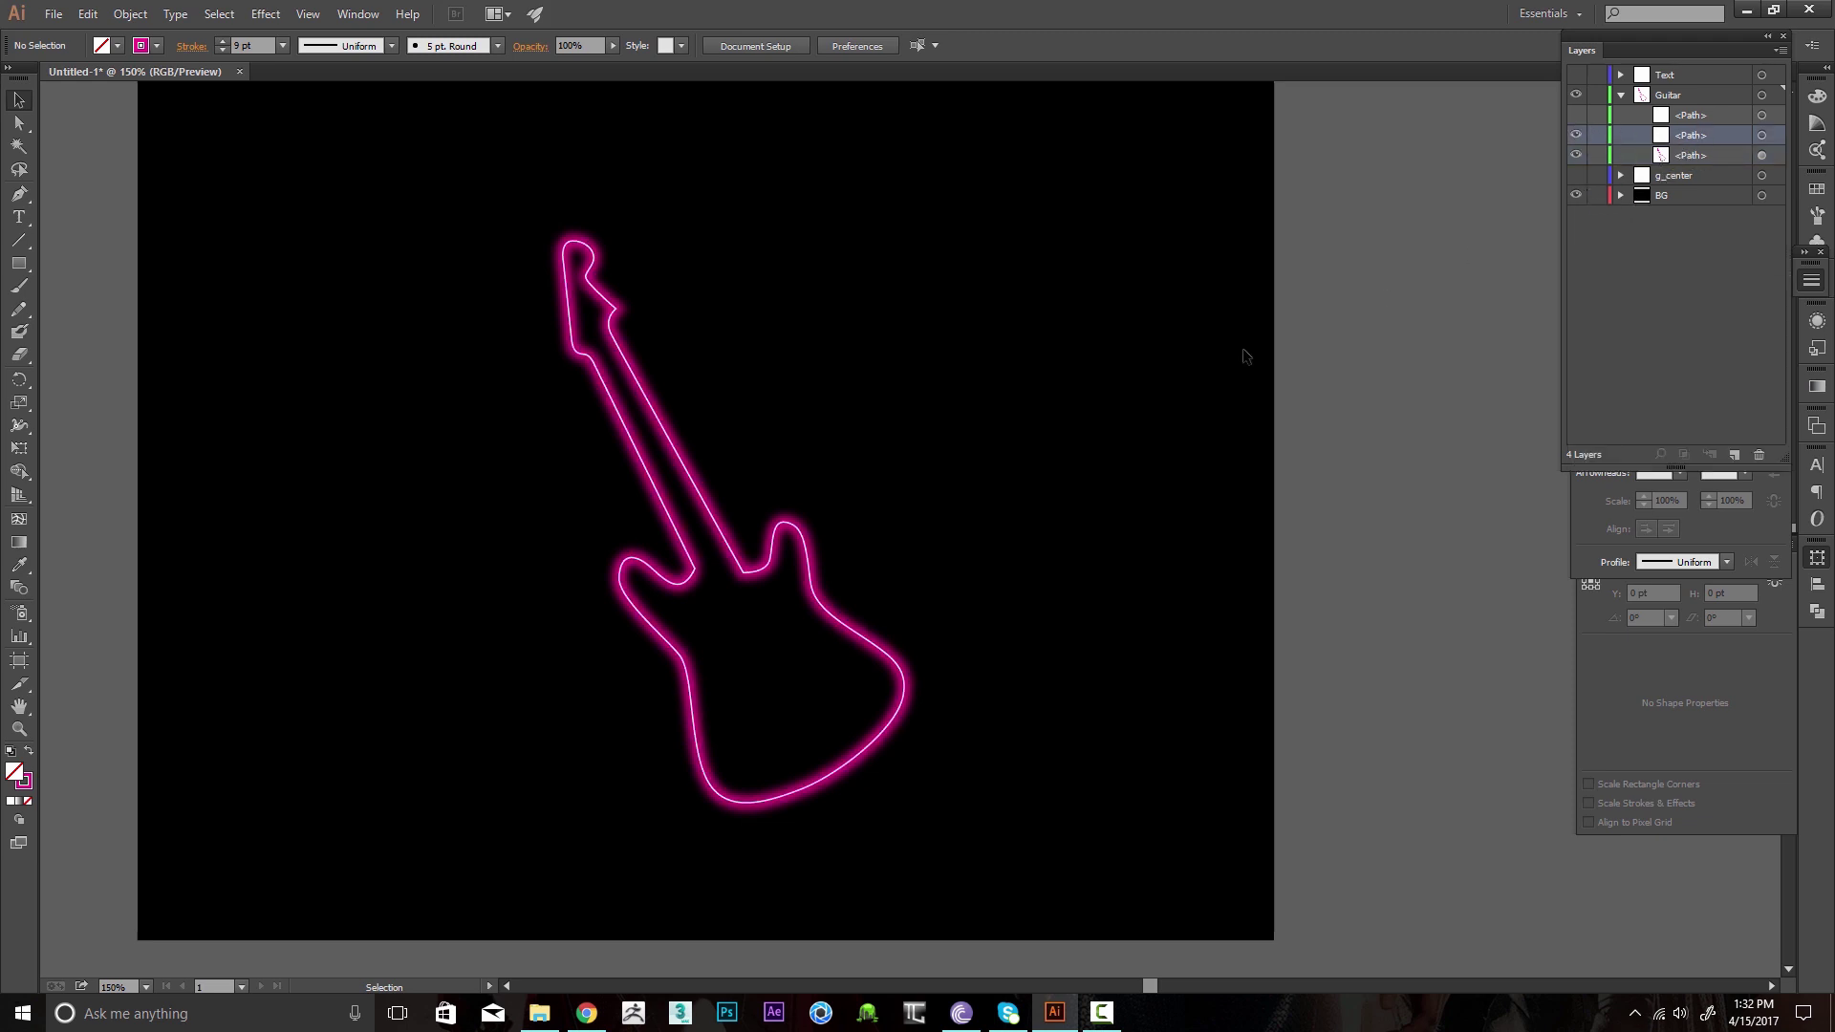
key(ctrl+equal)
click(1774, 135)
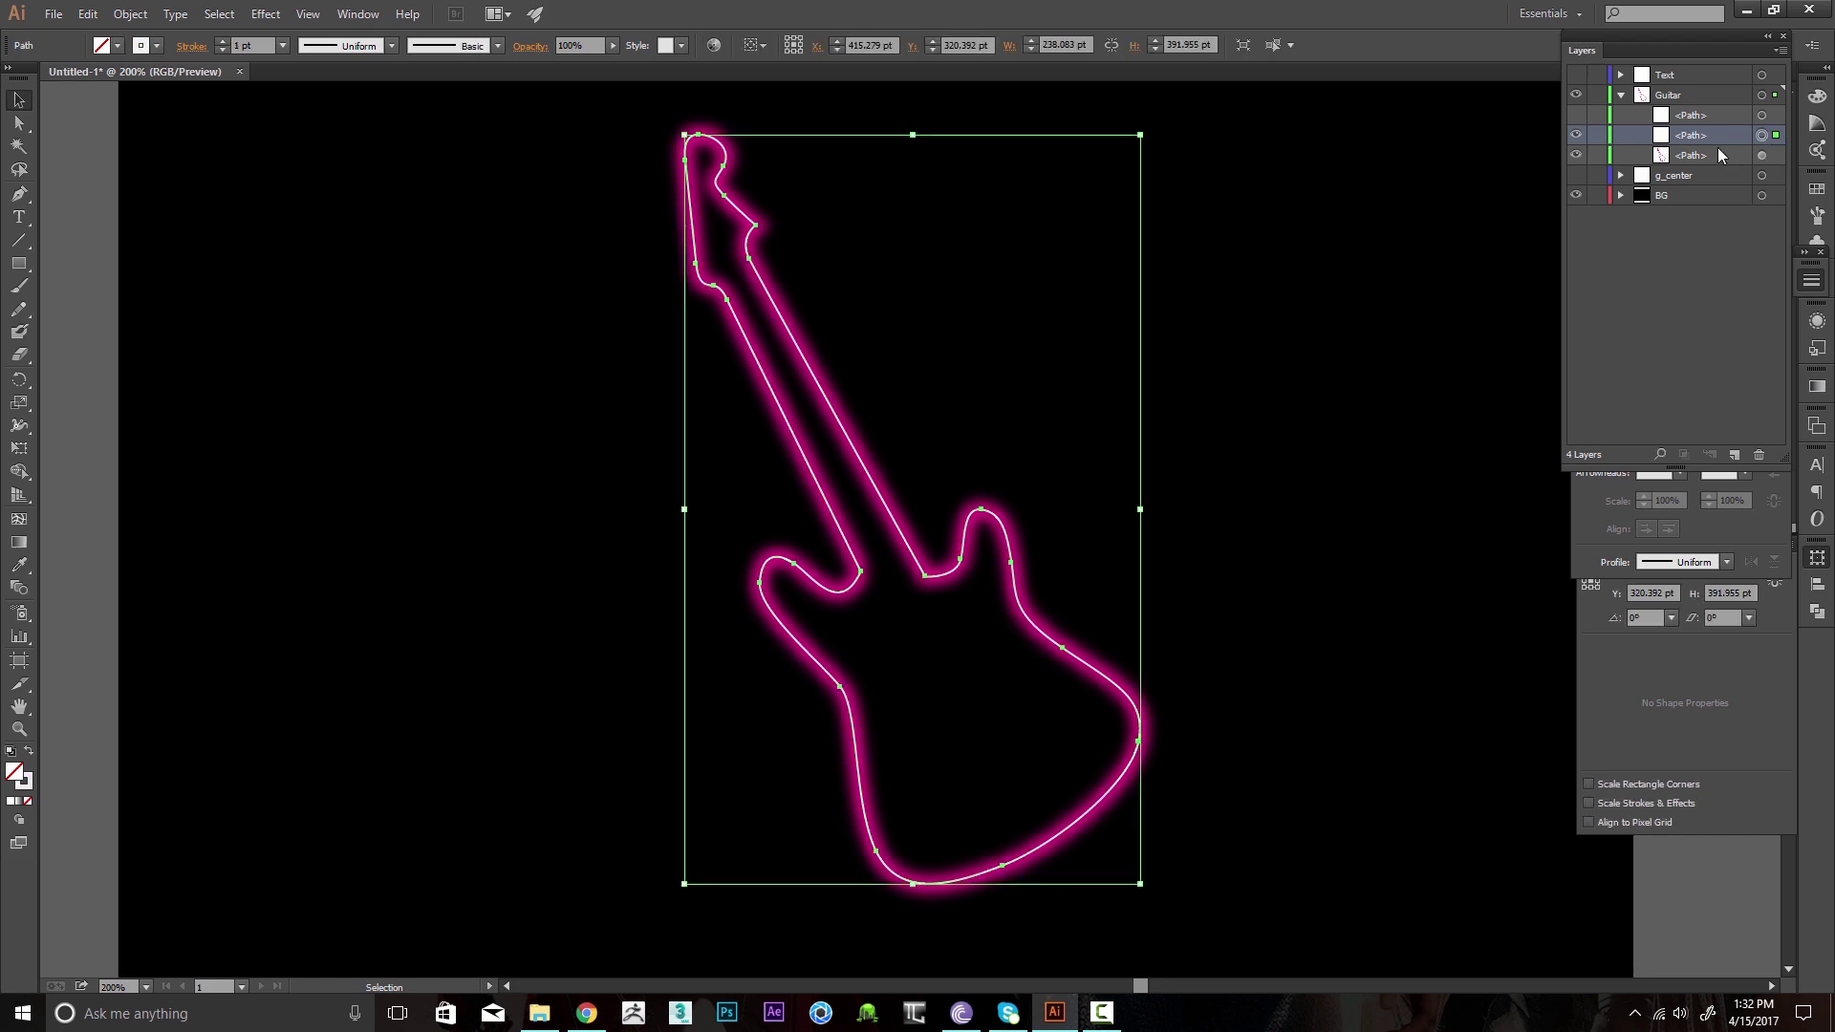
click(1742, 482)
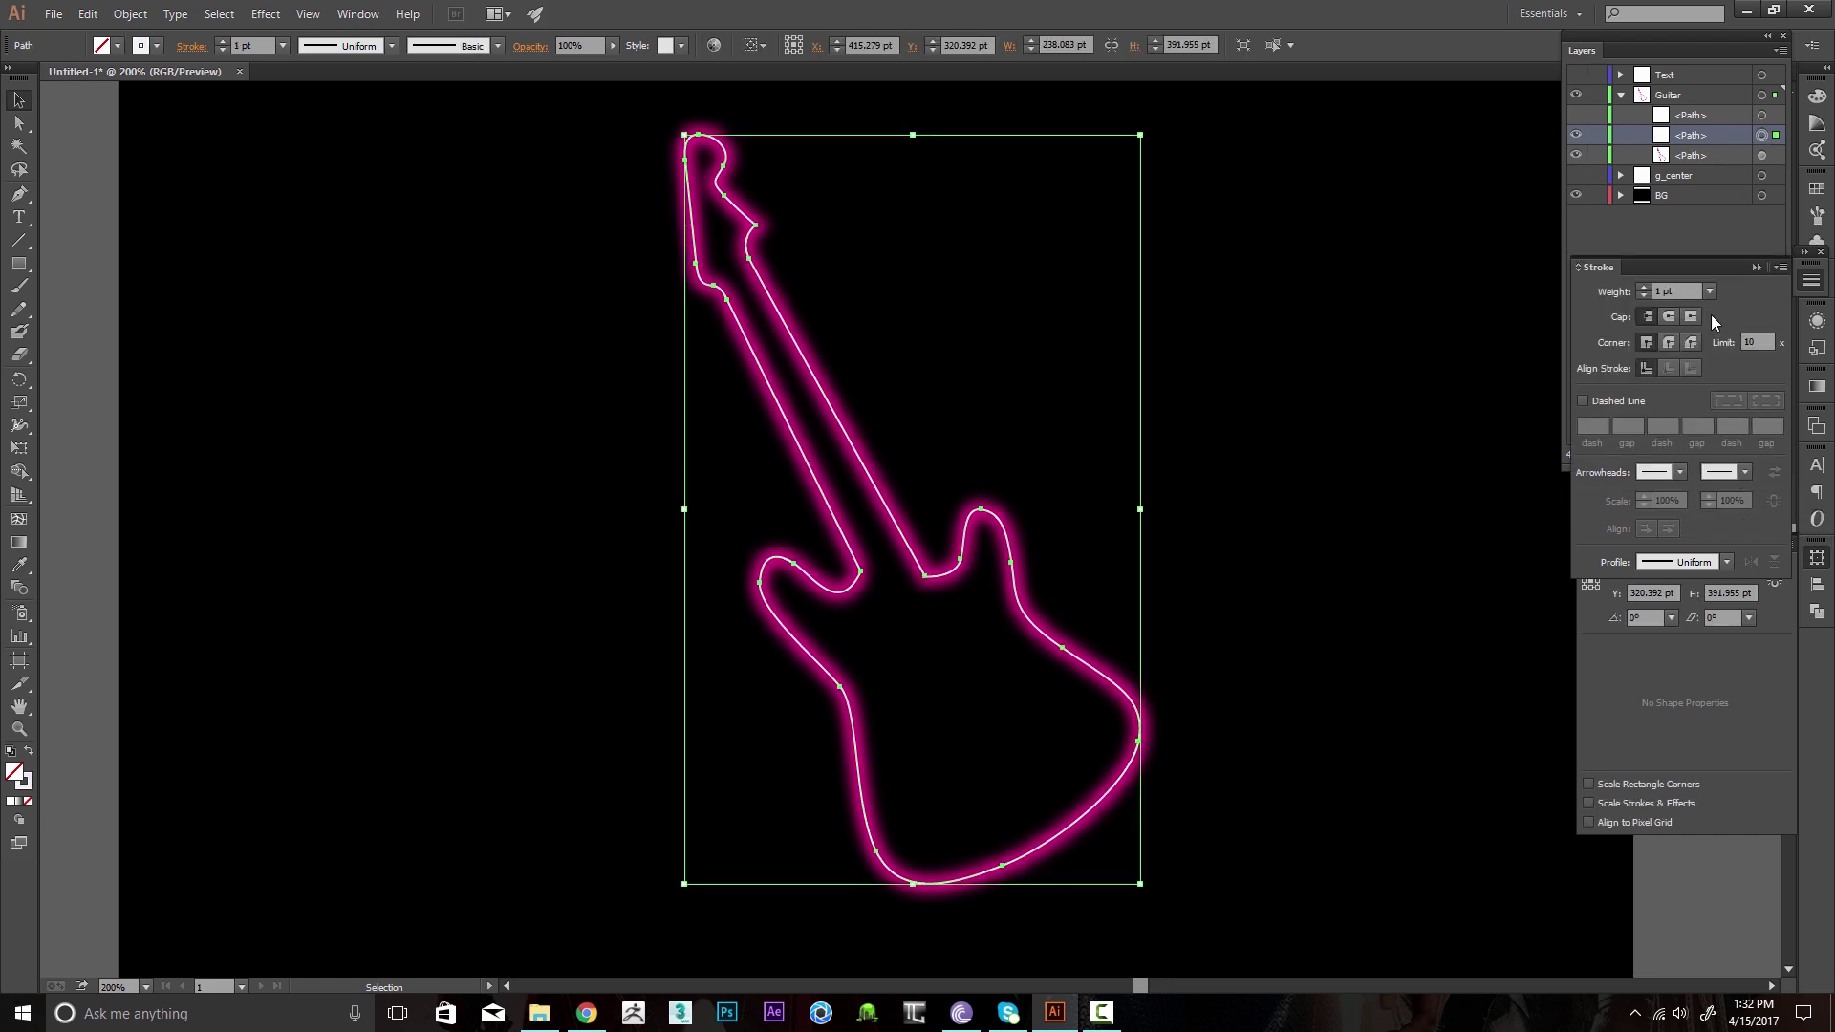
click(1662, 292)
text(5)
key(Return)
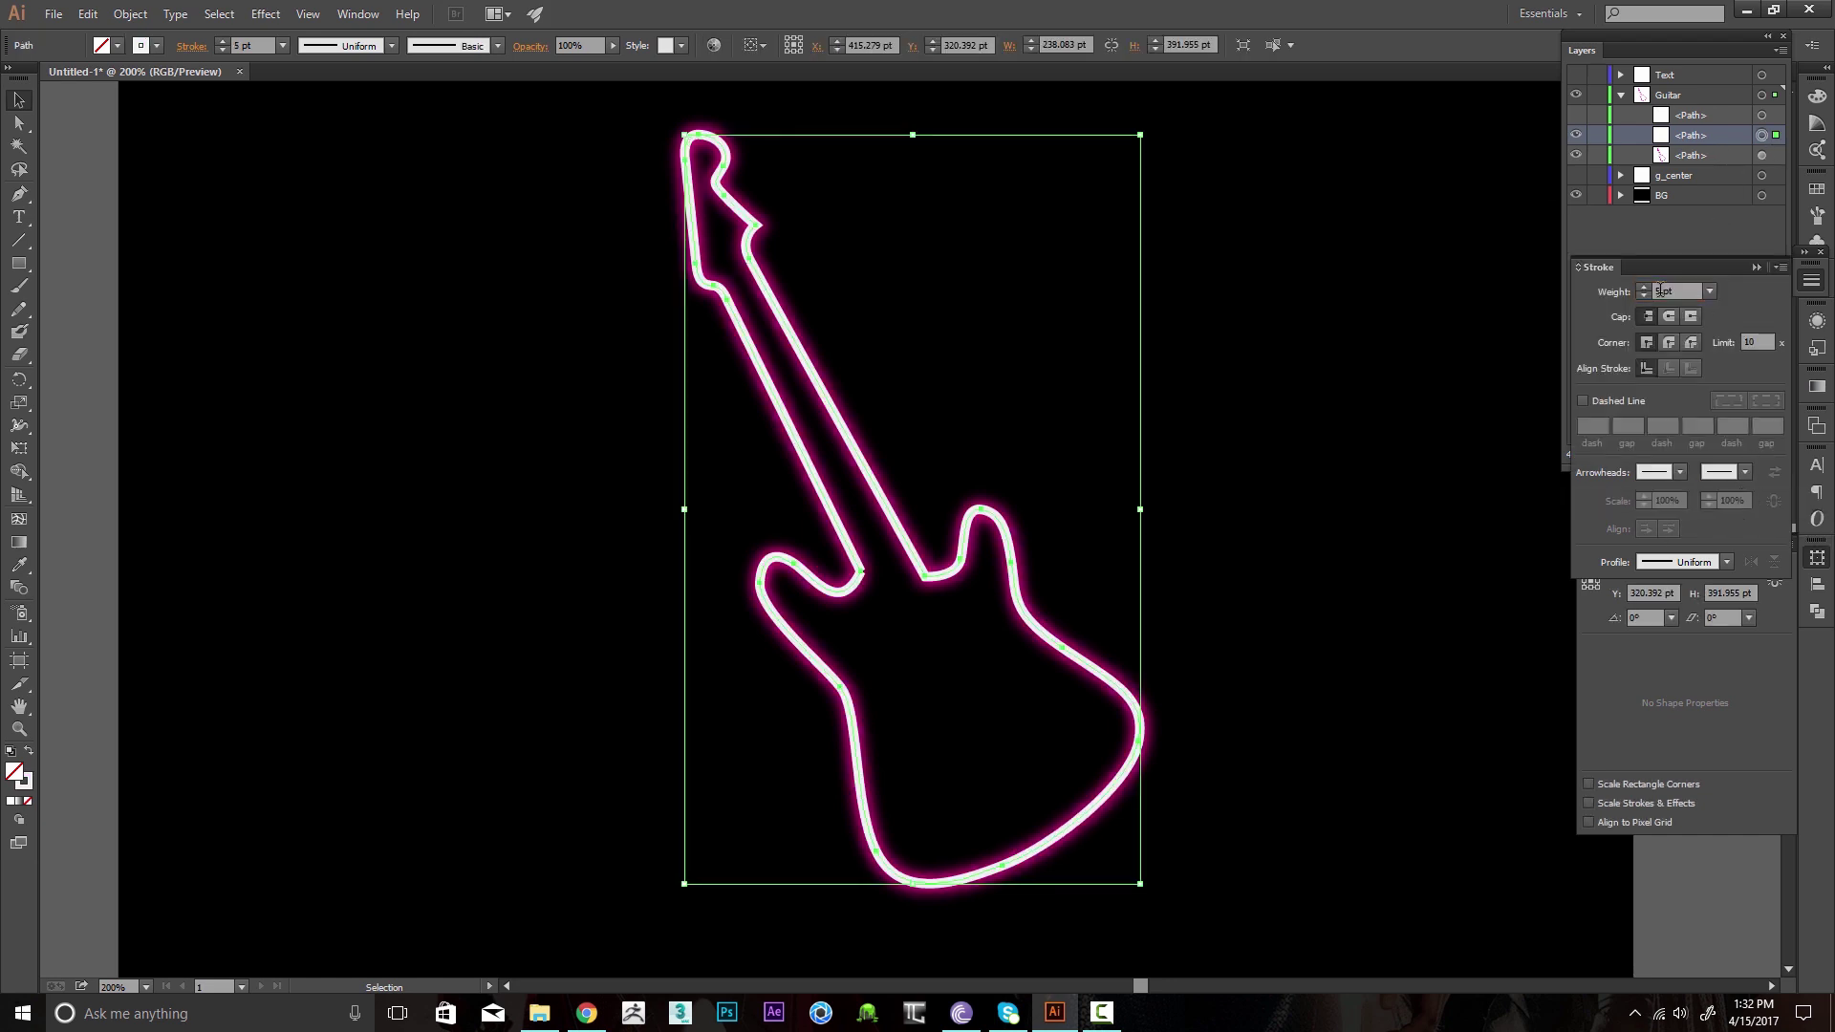
click(1685, 292)
text(4)
key(Return)
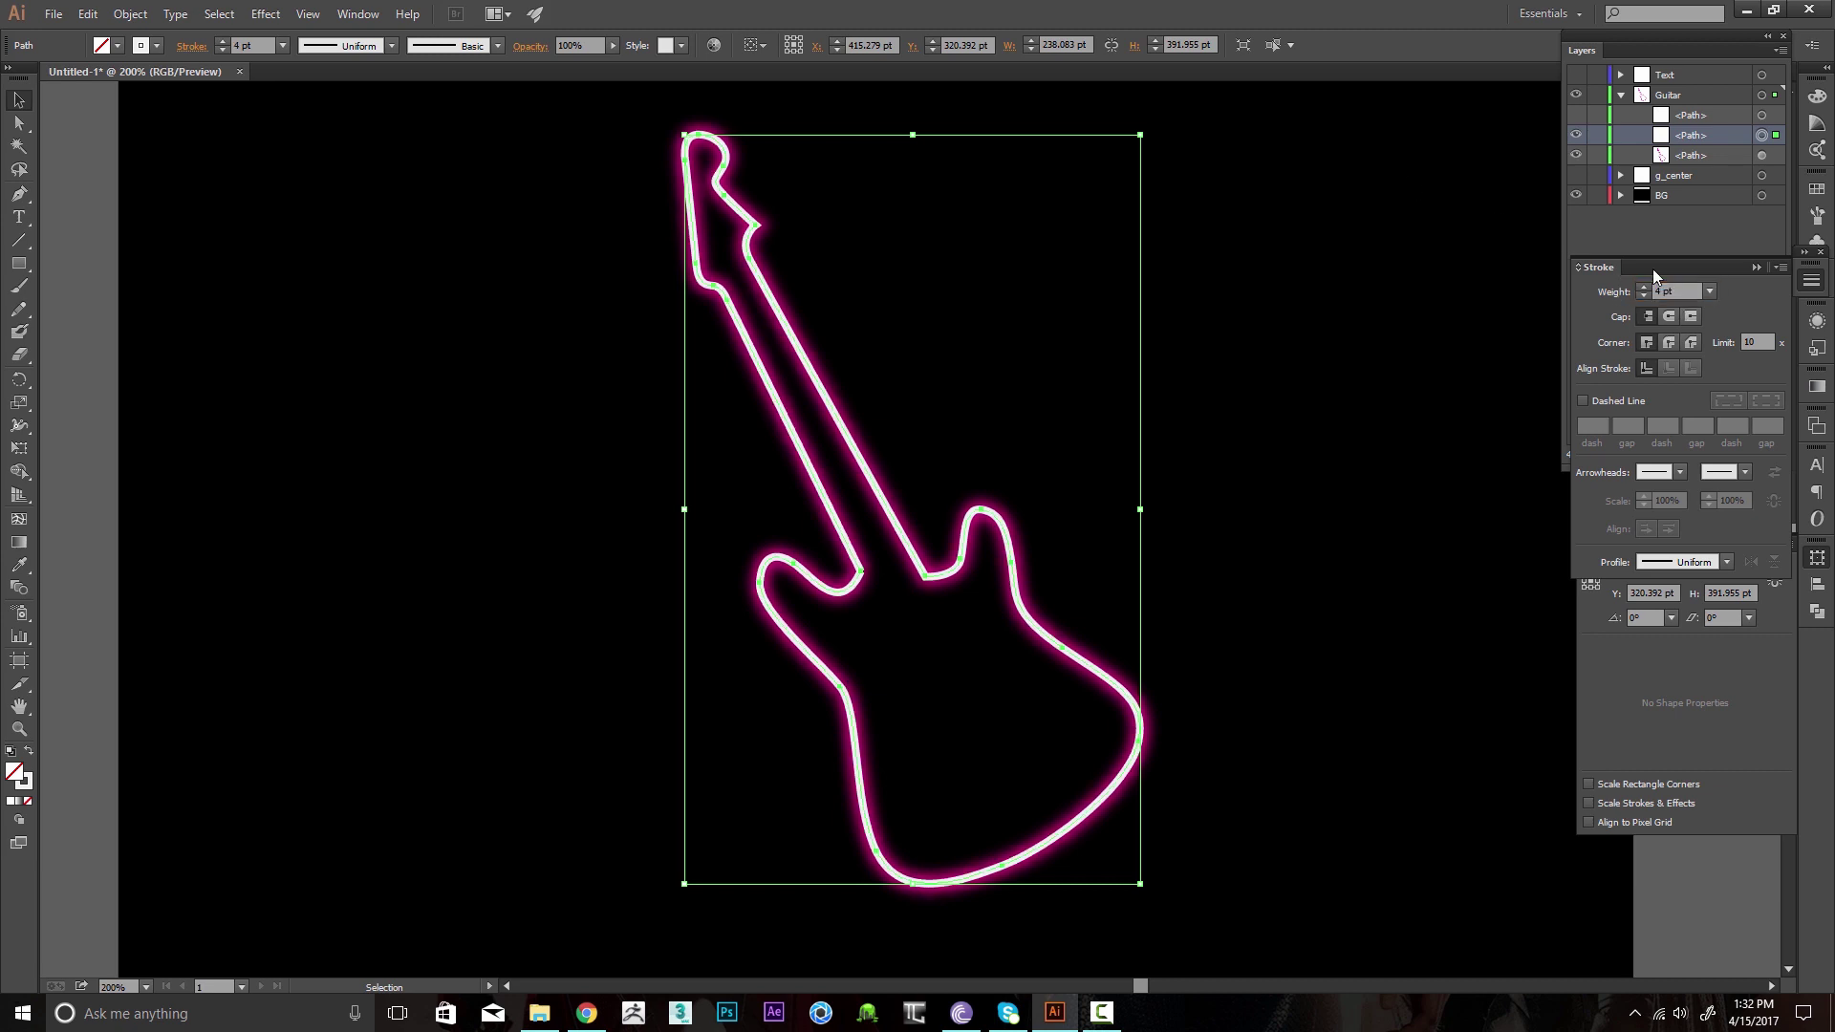
Edit the CMYK Magenta swatch to pale pink R237 G175 B233, previewing it on the 4 pt stroke.
click(158, 46)
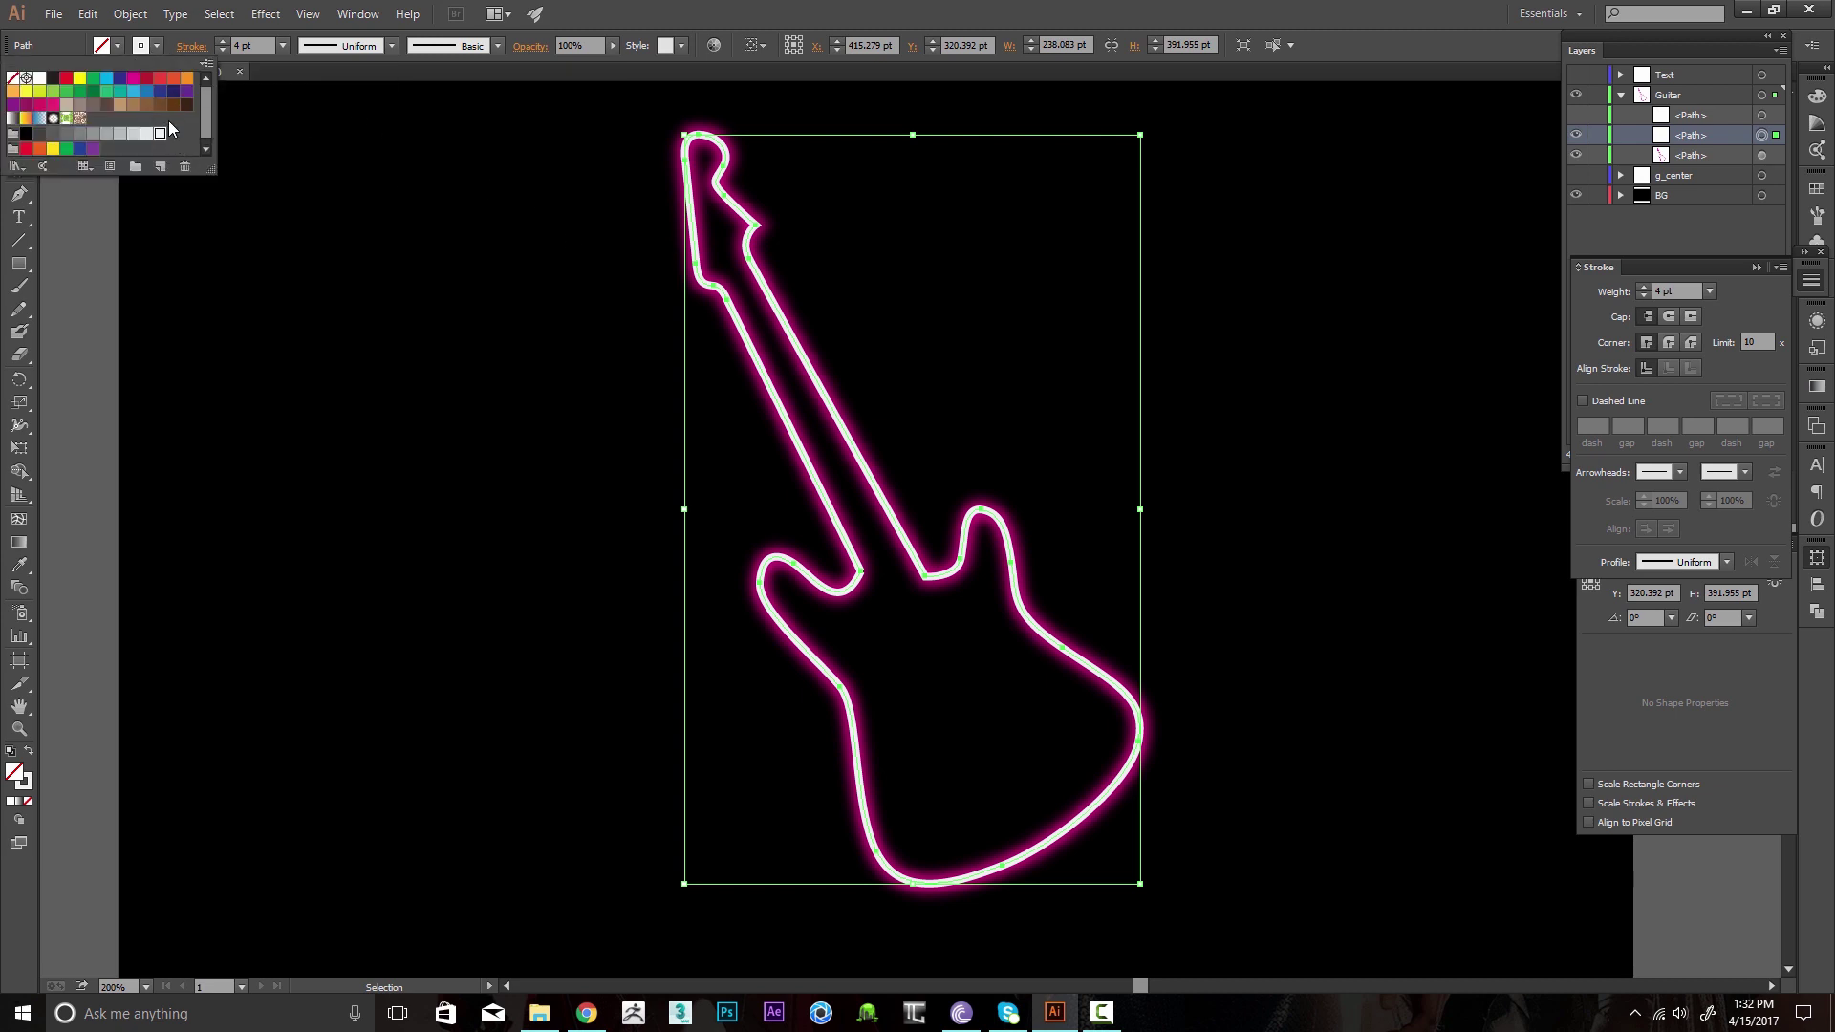
double_click(136, 88)
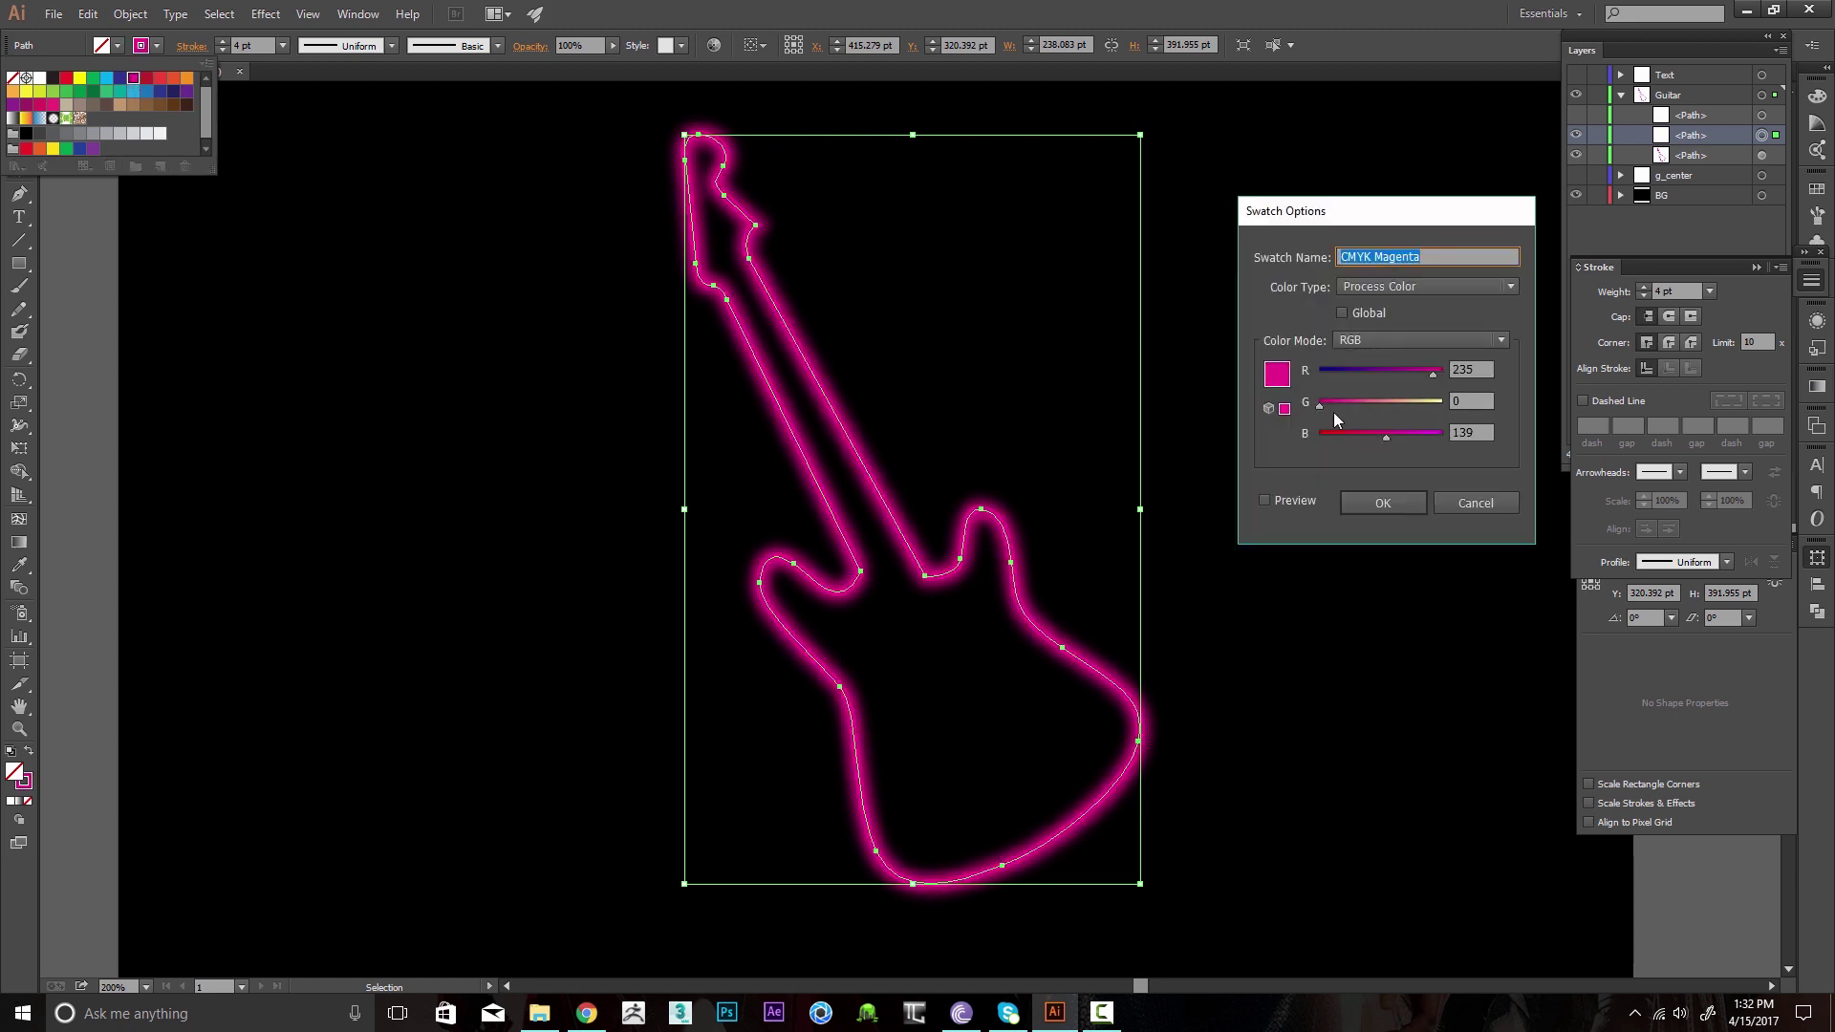
drag(1318, 405, 1375, 412)
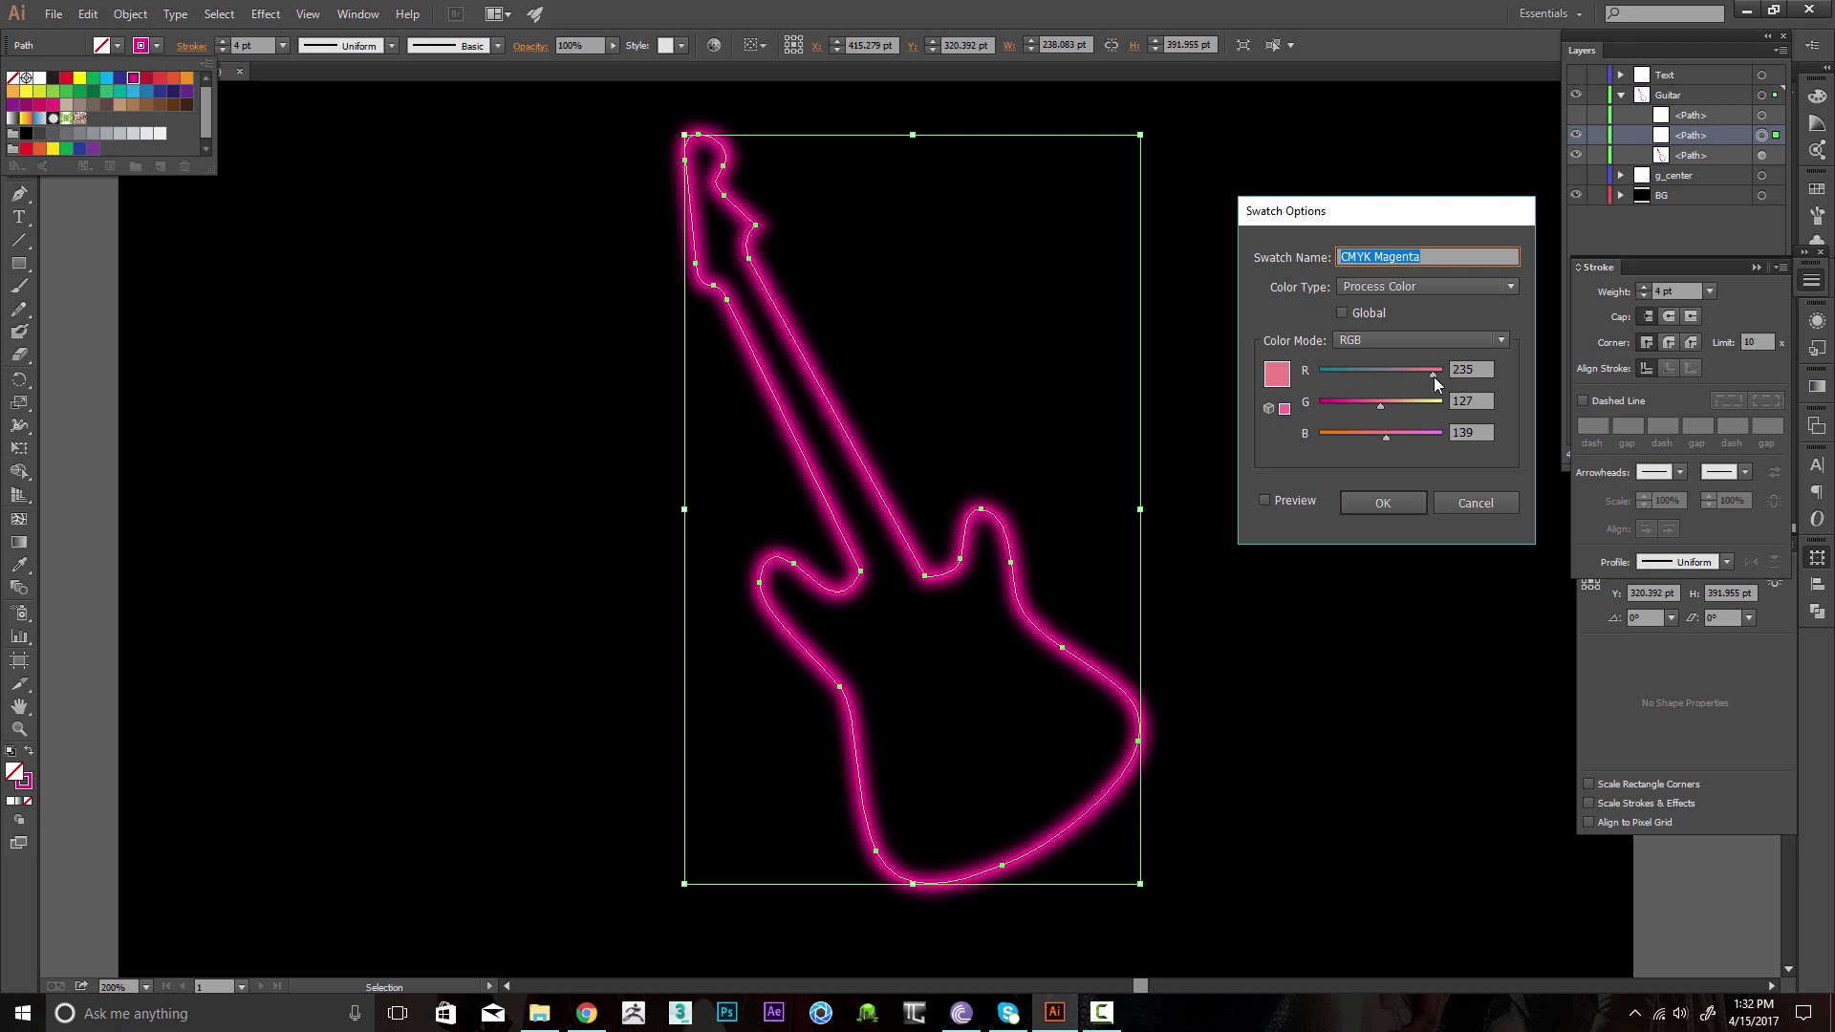
drag(1379, 406, 1384, 406)
click(1296, 499)
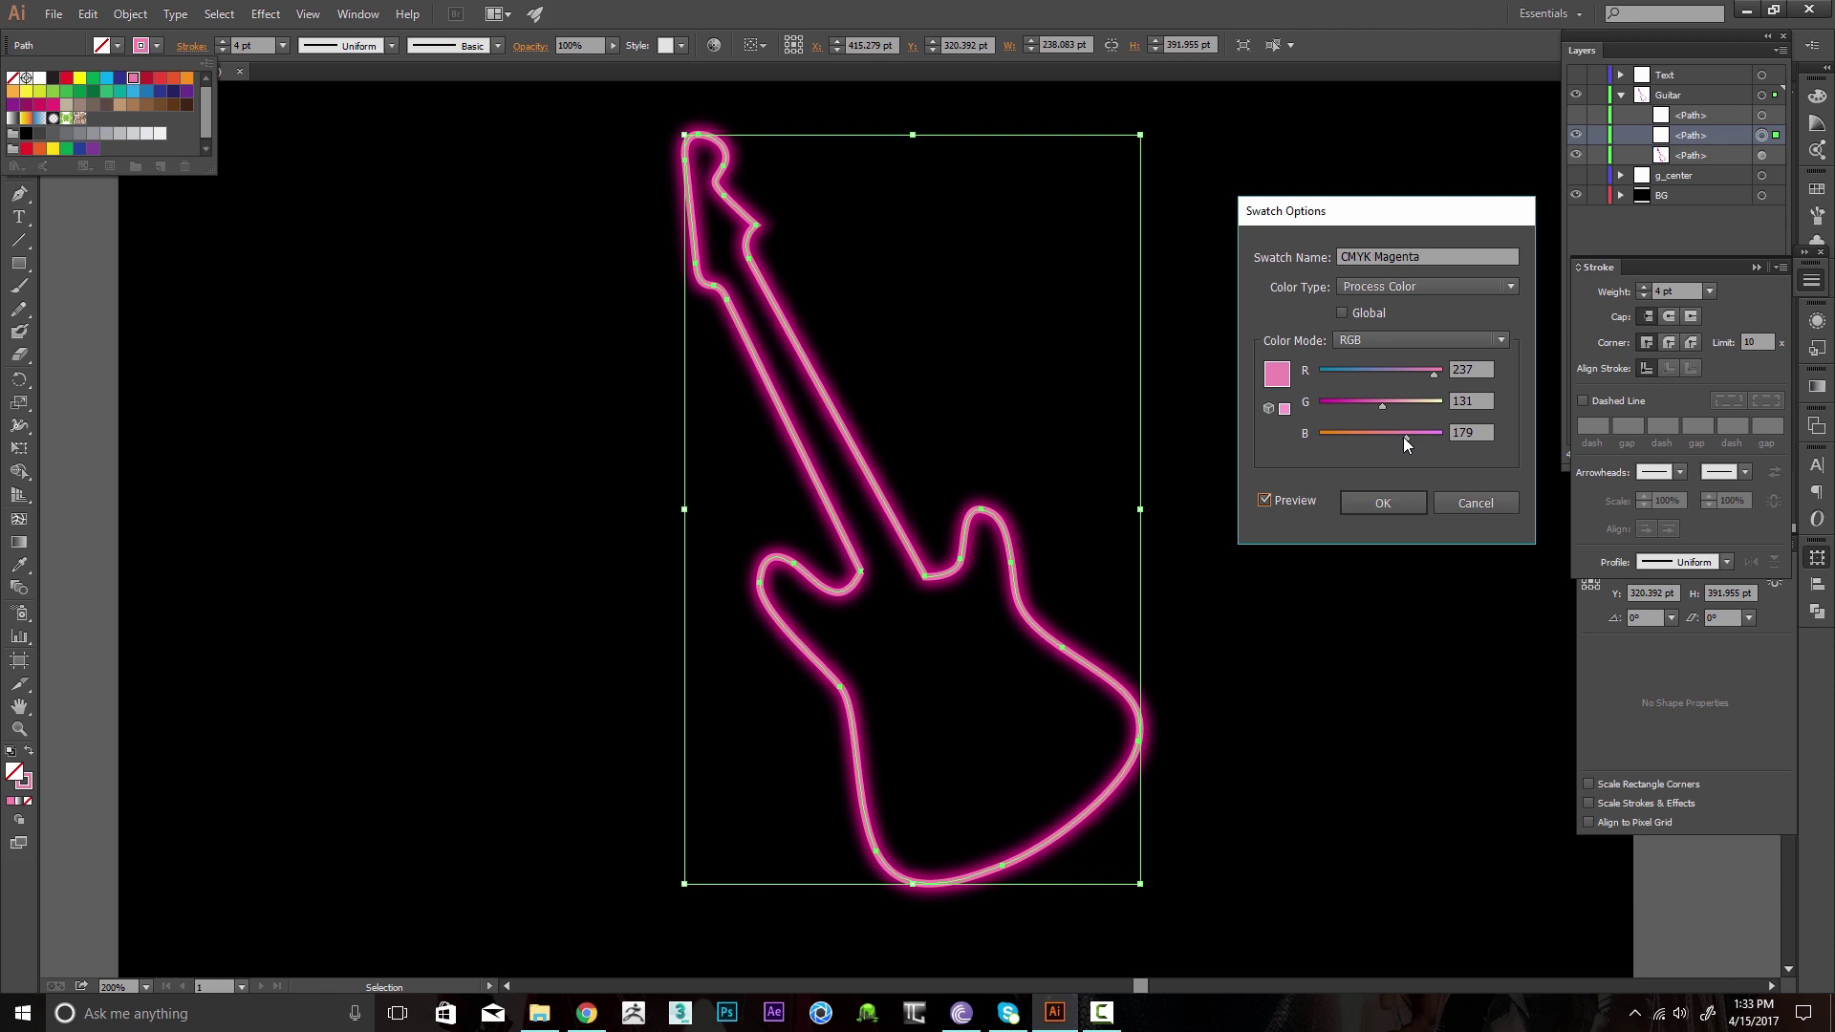
mouse_move(1405, 437)
mouse_down()
mouse_move(1421, 436)
mouse_move(1412, 405)
mouse_up()
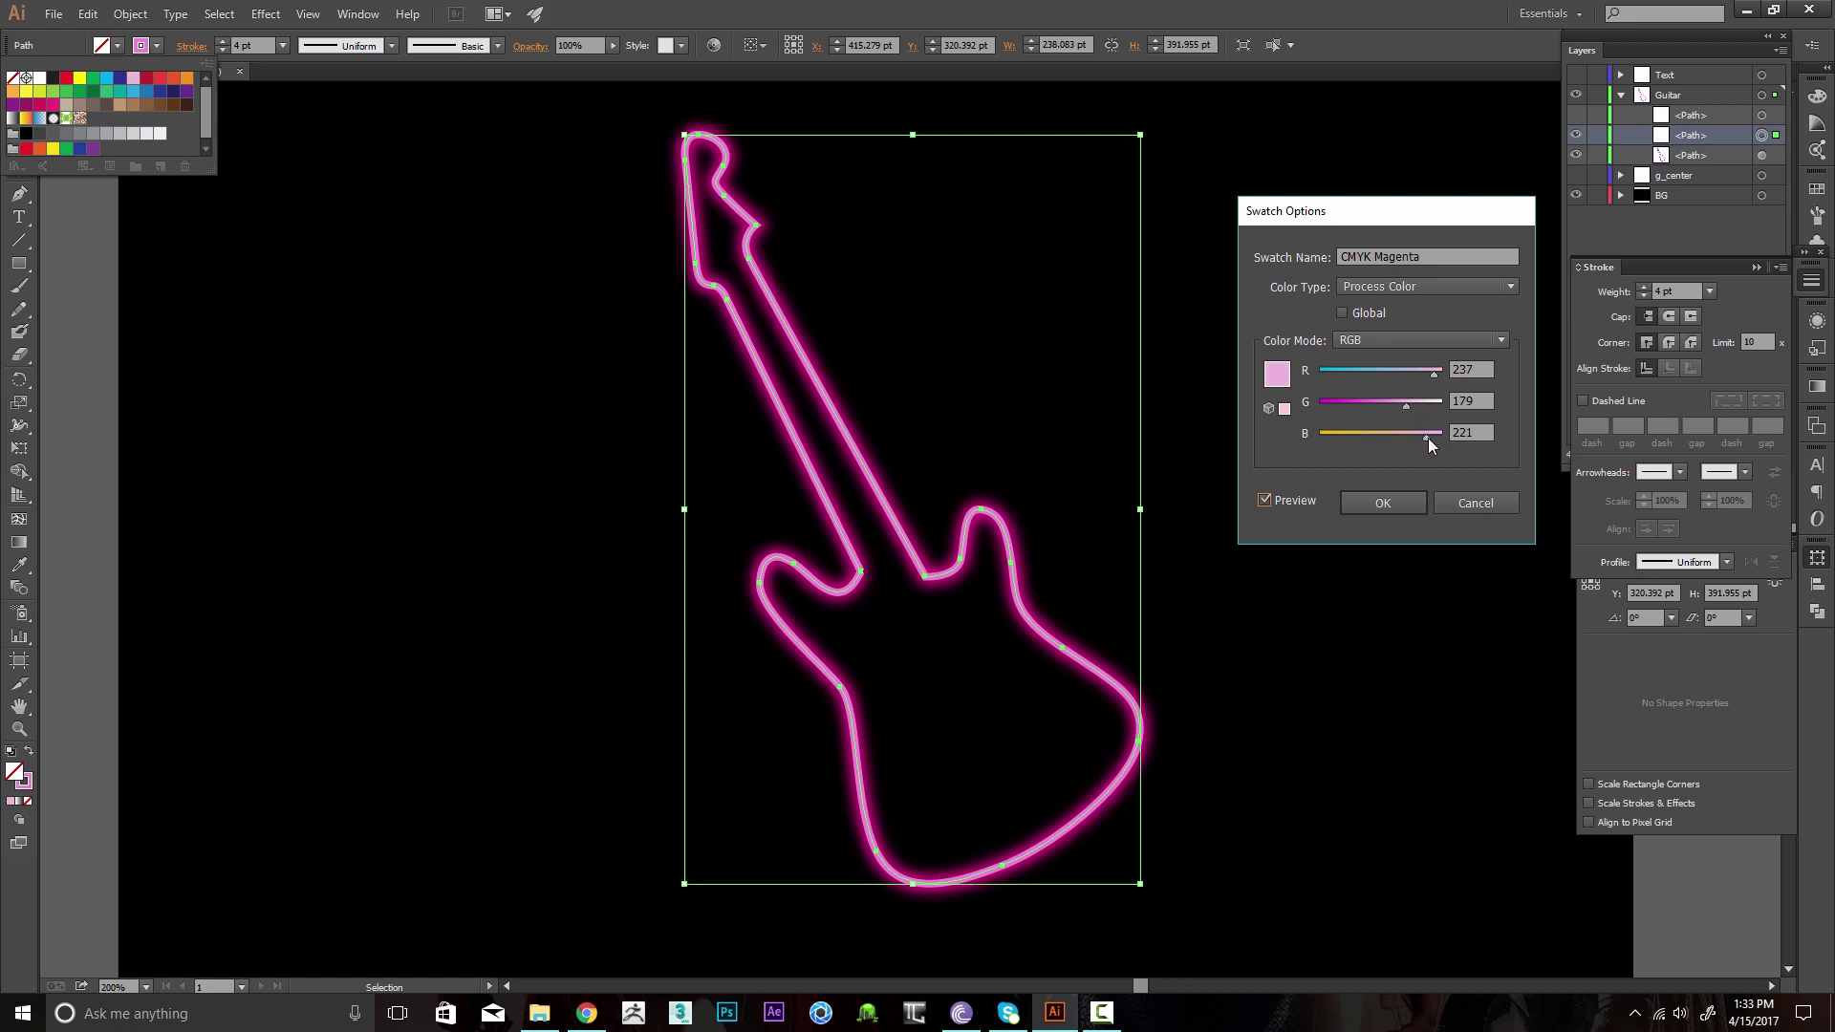
drag(1424, 437, 1405, 406)
click(1385, 501)
Deselect, expand the Layers list, and show and target the top guitar <Path>.
click(1147, 463)
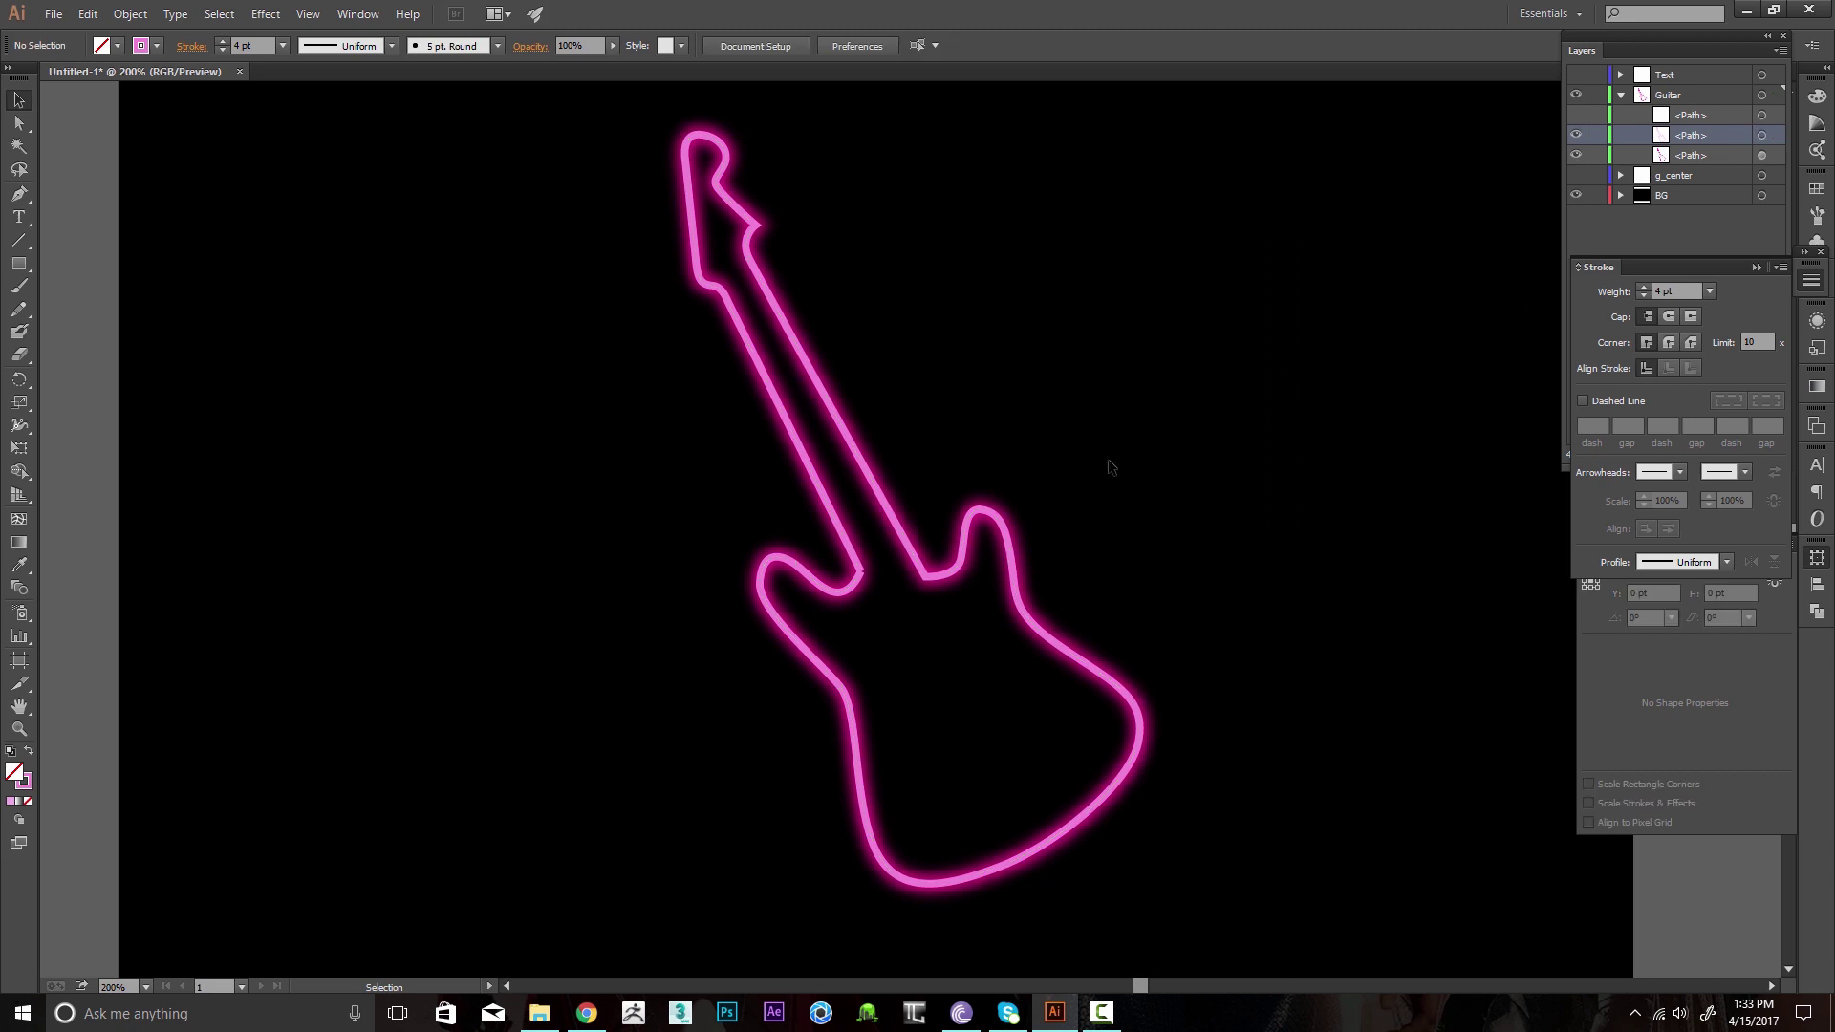
click(1012, 520)
click(1429, 237)
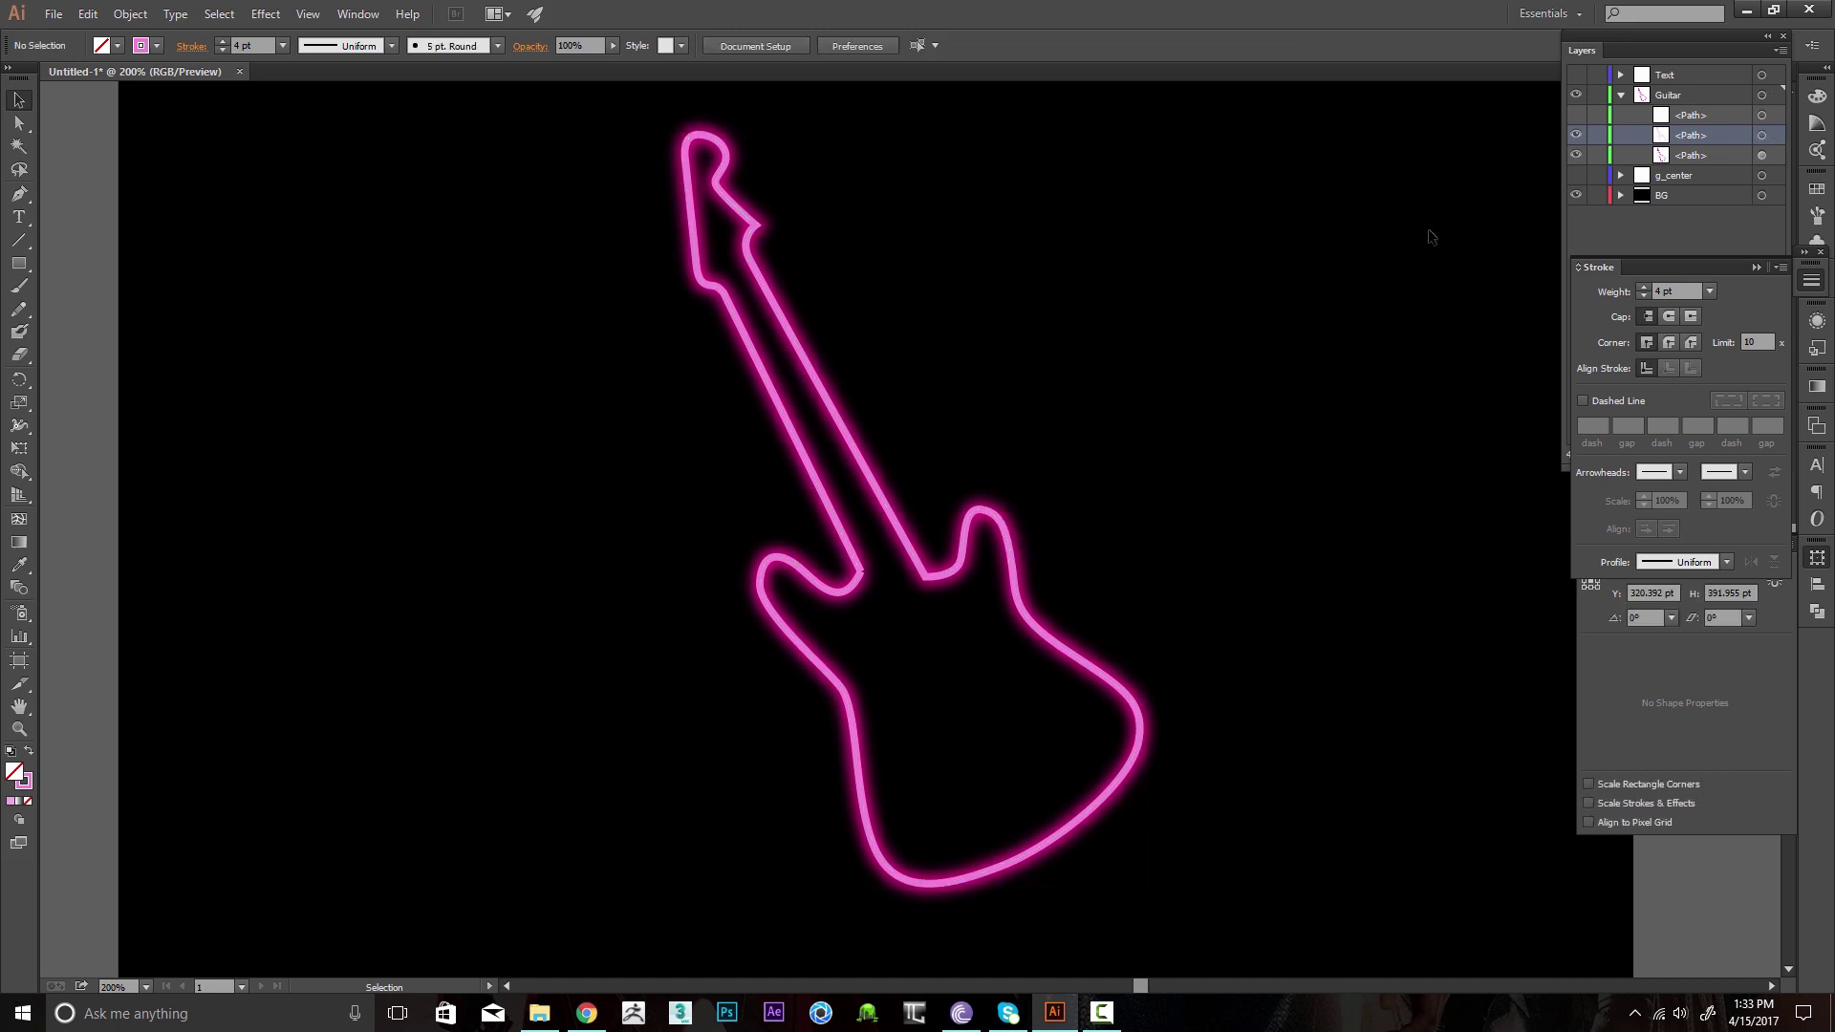
drag(1678, 255, 1677, 455)
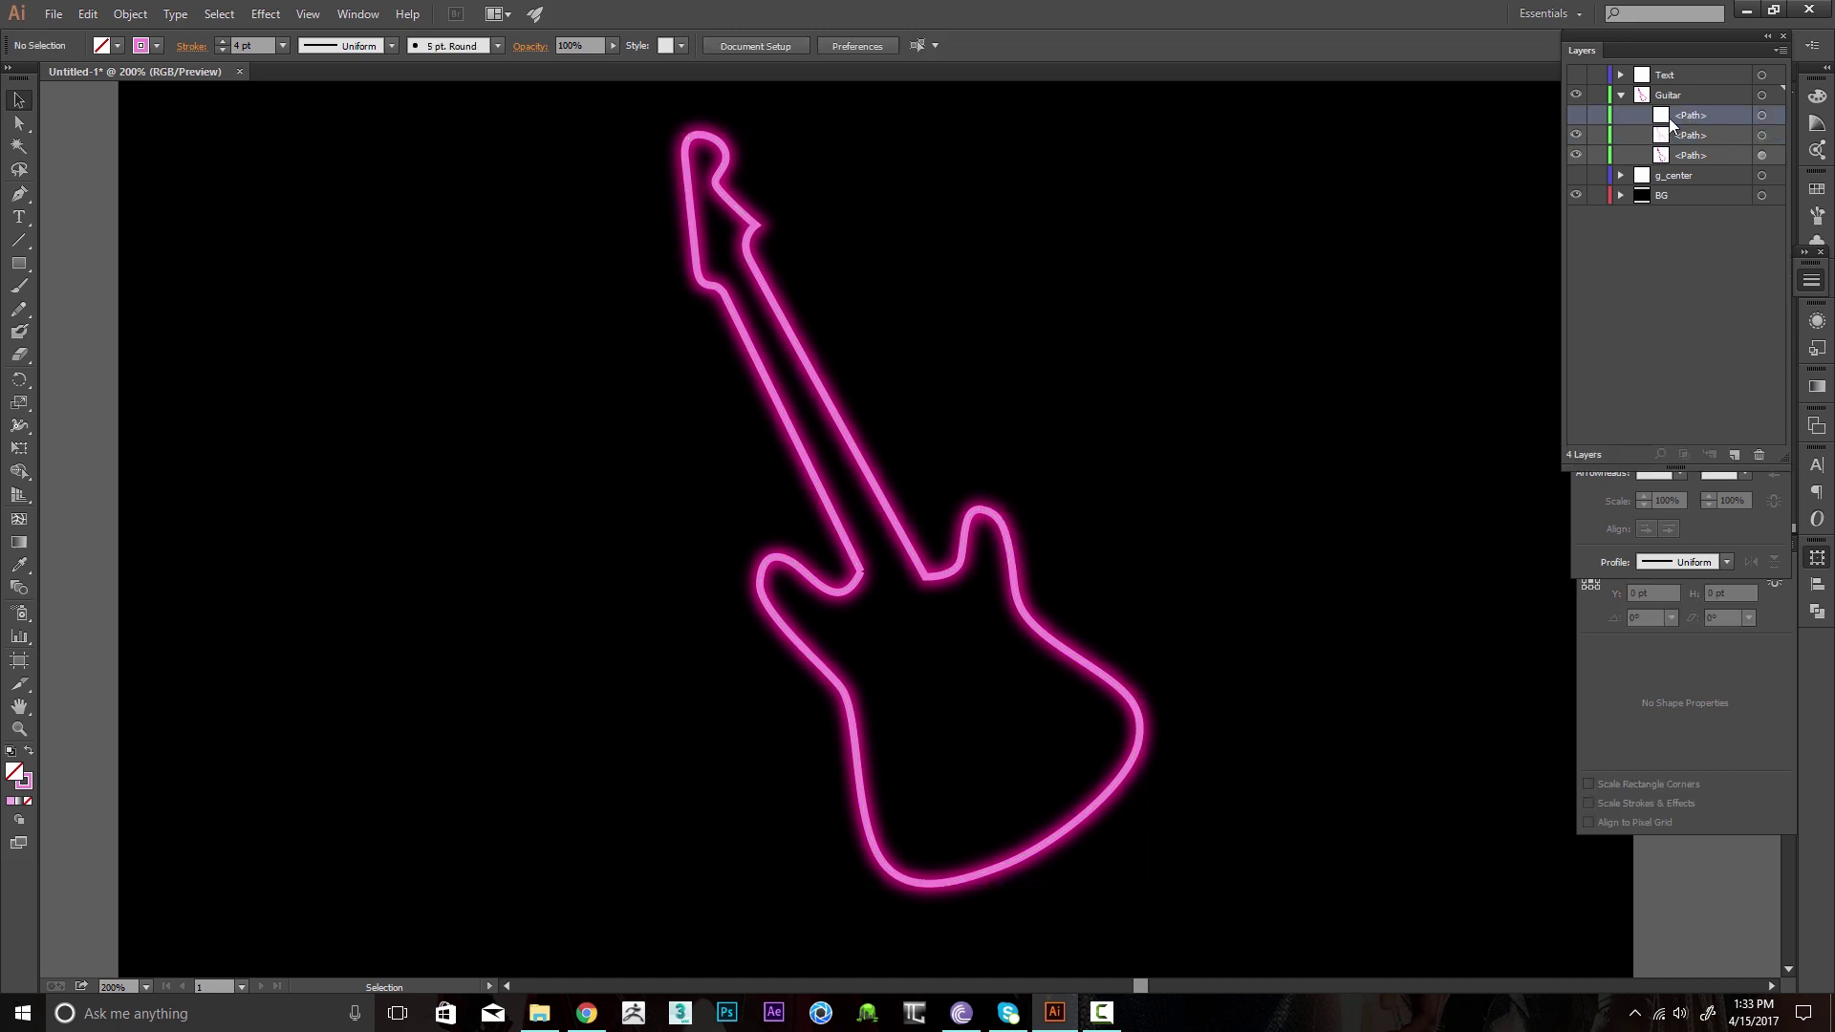
click(1576, 114)
click(1761, 116)
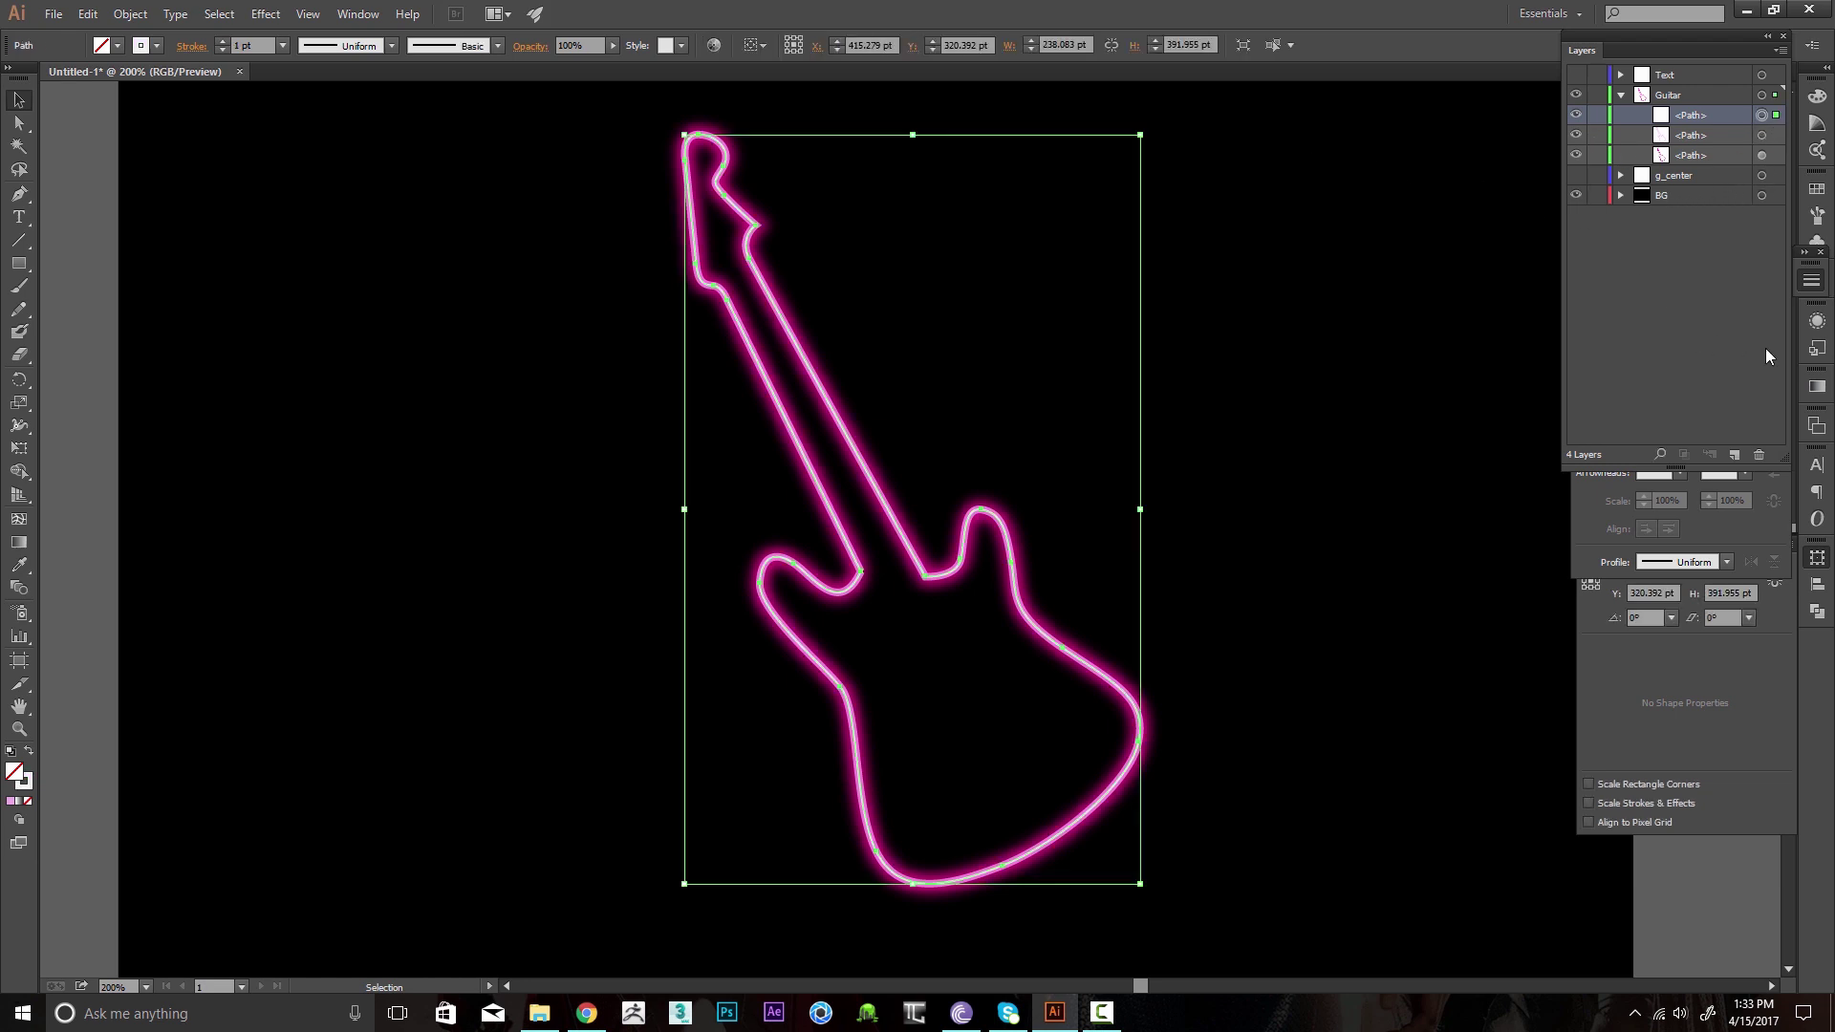
Set the top path's stroke weight to 3 pt, then 2 pt, and deselect to review.
click(1815, 282)
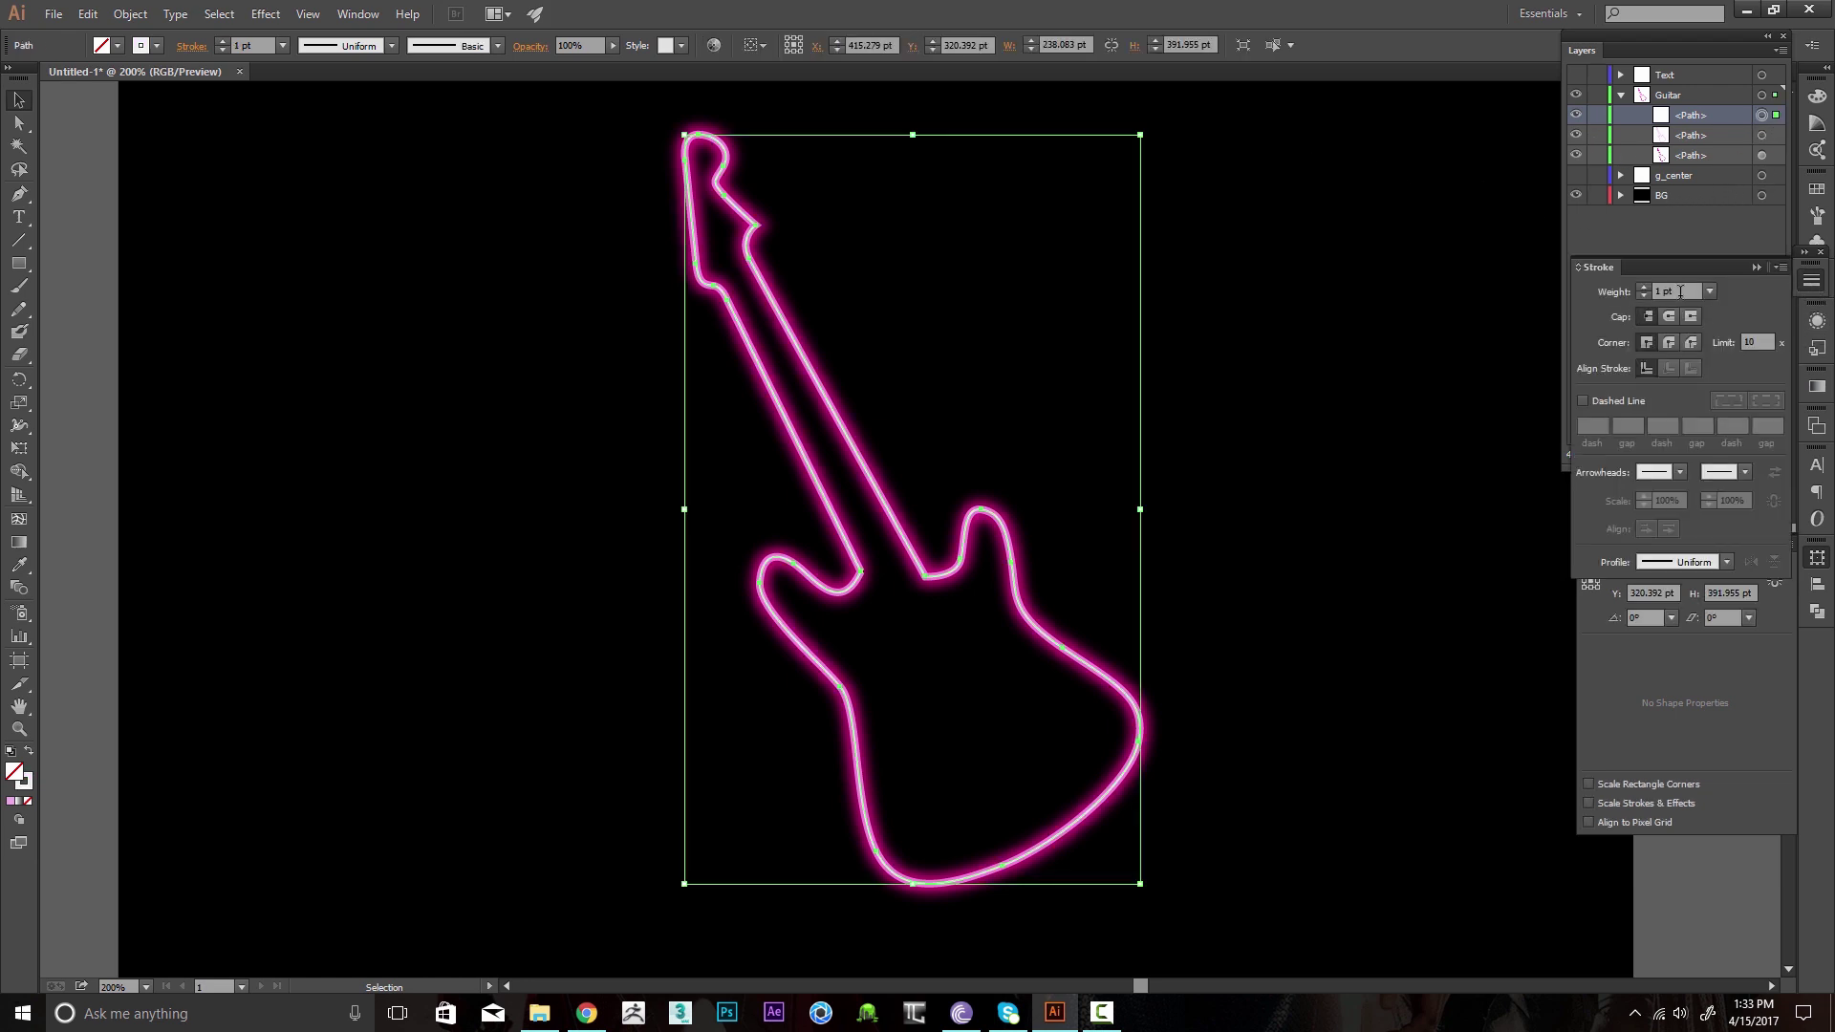
click(1679, 290)
text(3)
key(Return)
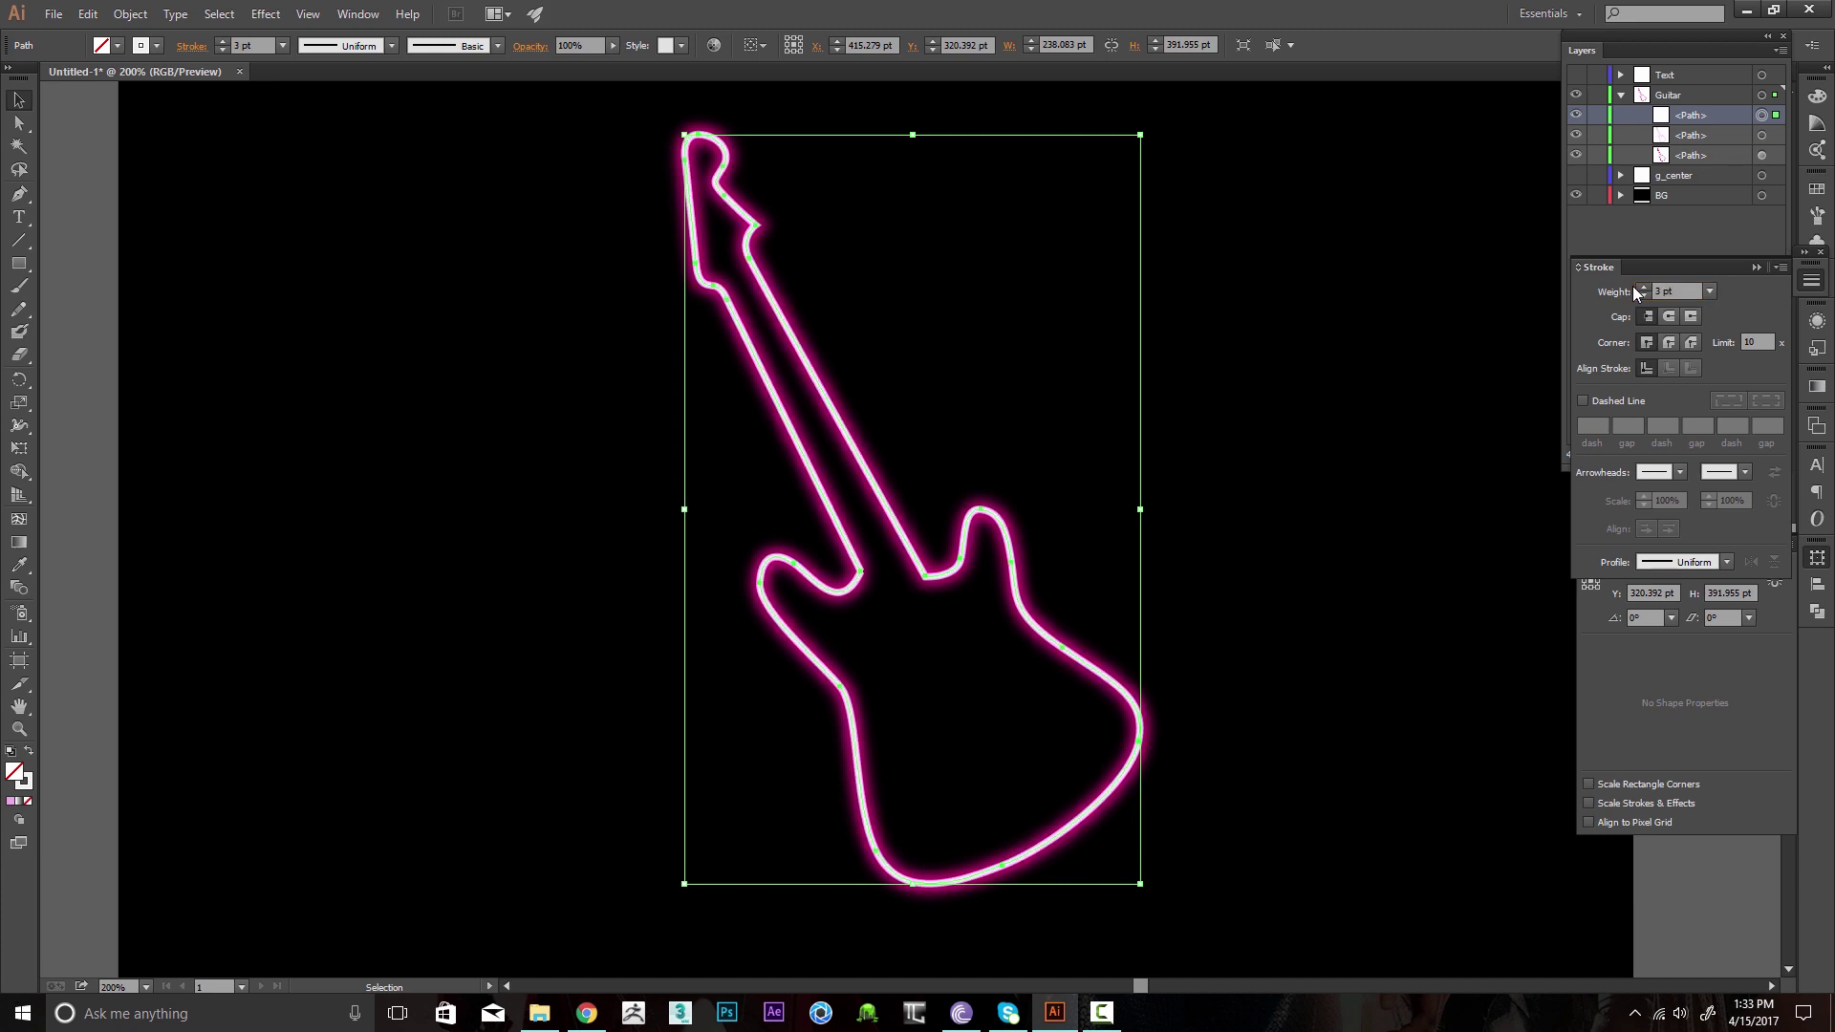
click(1670, 291)
text(2)
key(Return)
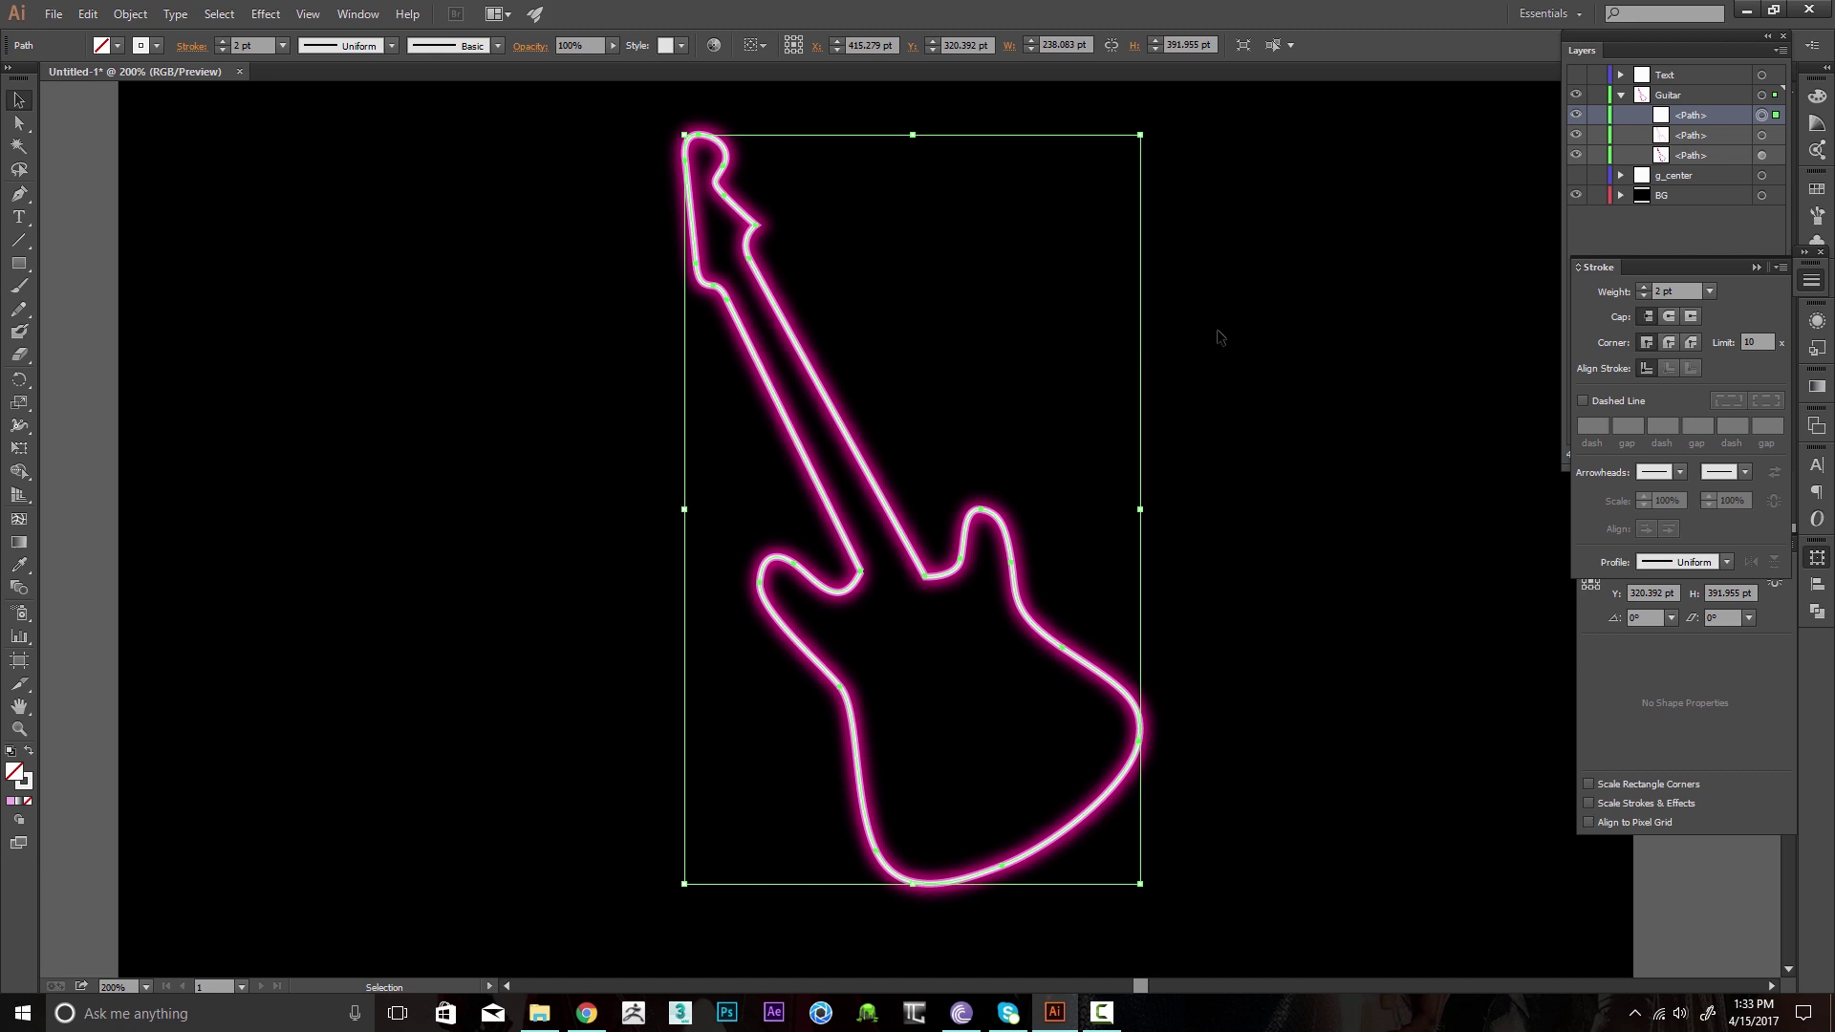
click(1222, 335)
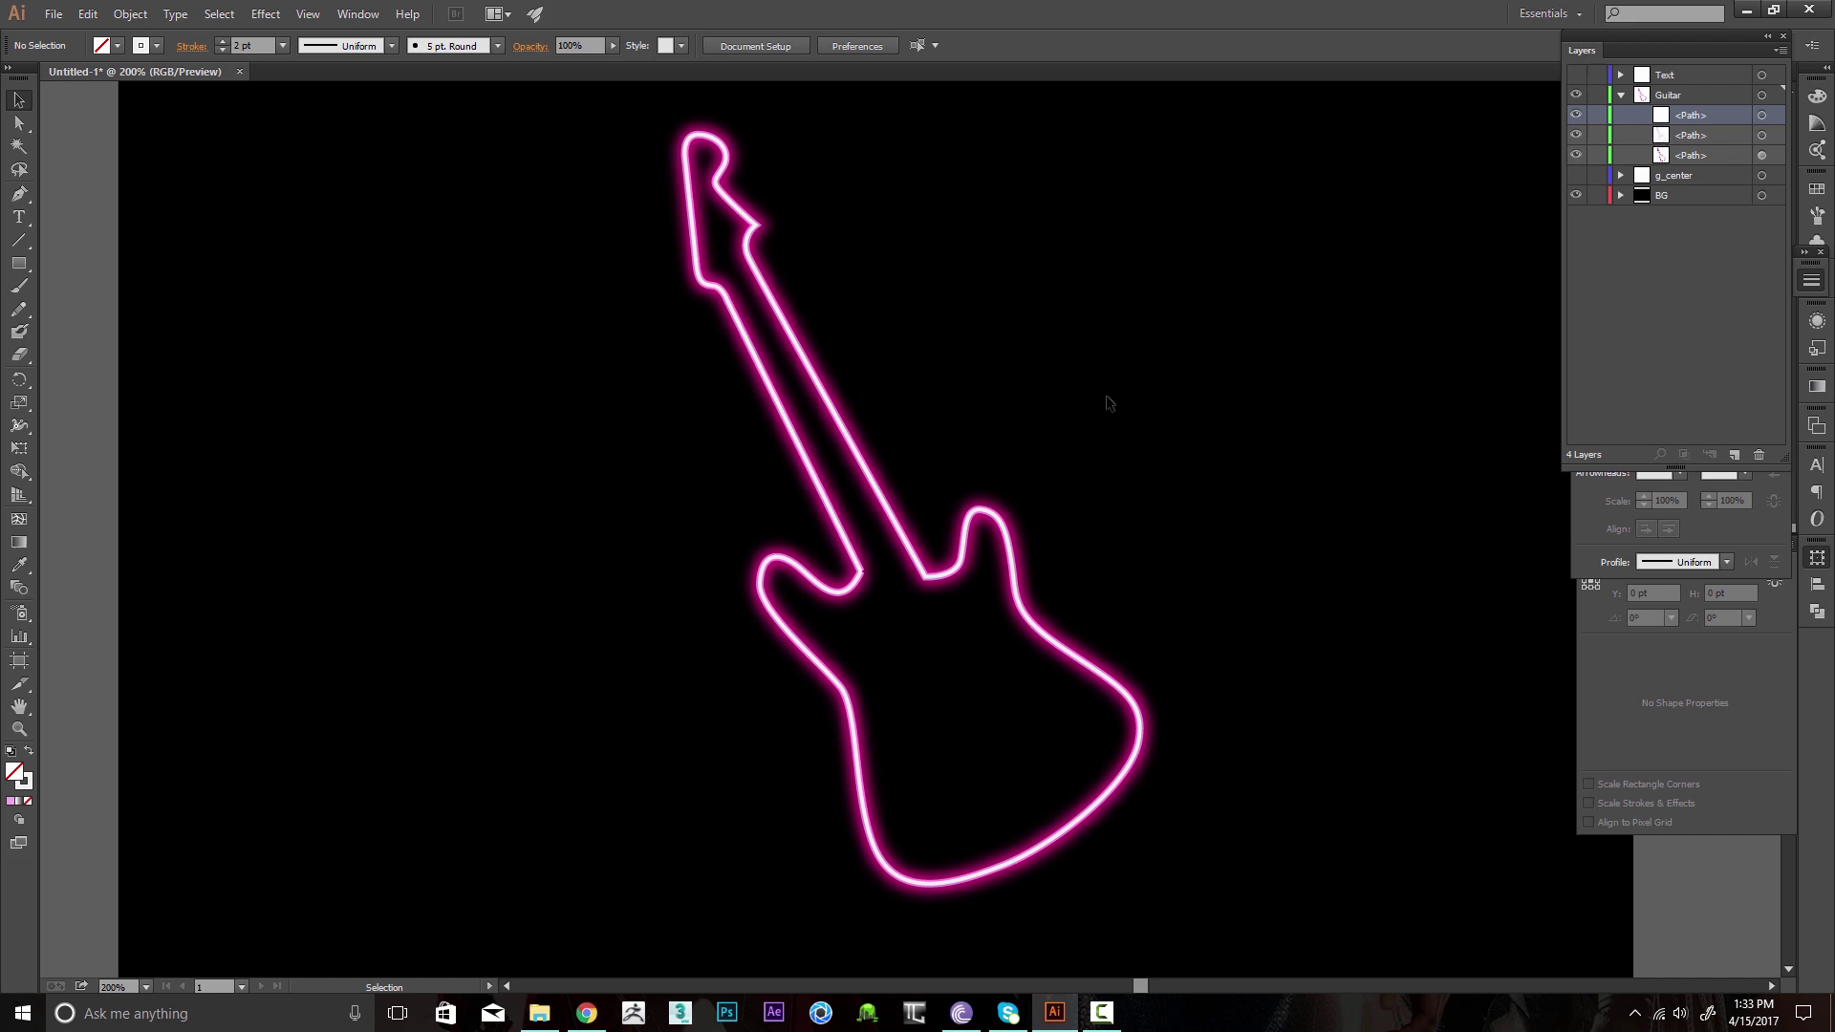
scroll(1107, 431, up, 3)
scroll(1107, 459, up, 3)
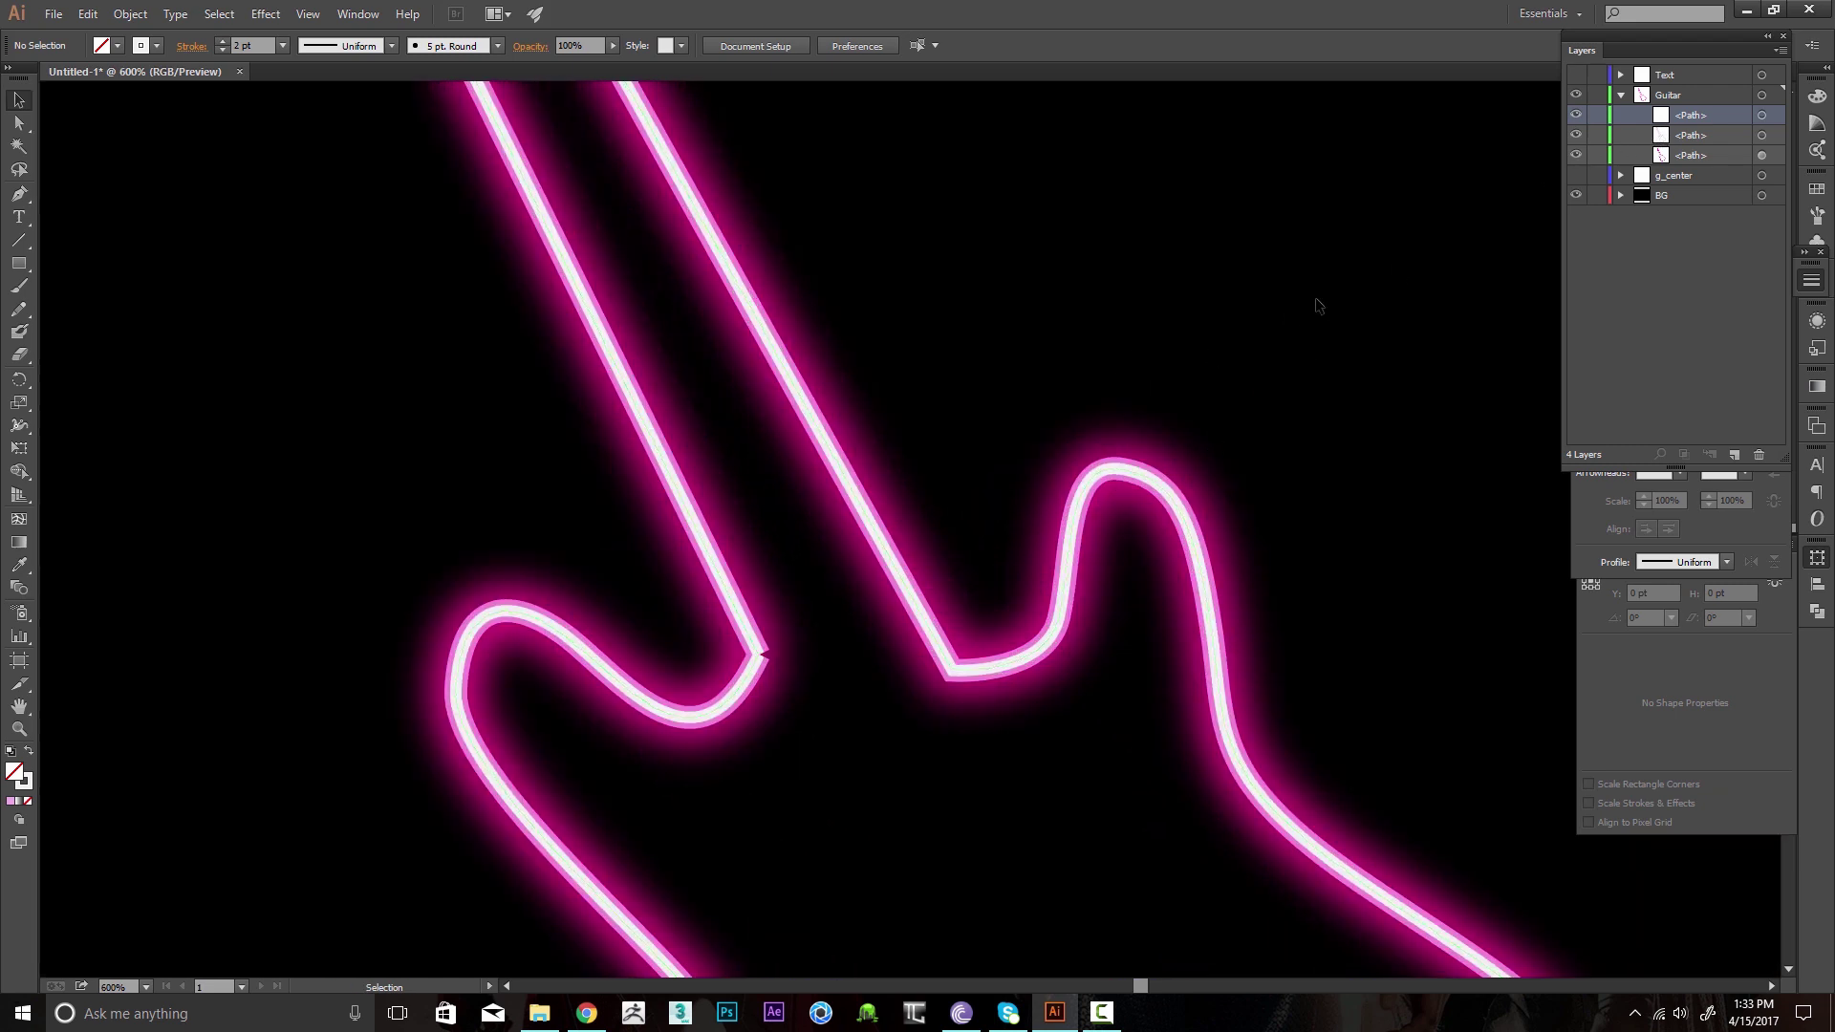
scroll(1329, 331, up, 1)
scroll(1328, 327, down, 1)
scroll(1324, 326, down, 1)
scroll(1325, 326, down, 1)
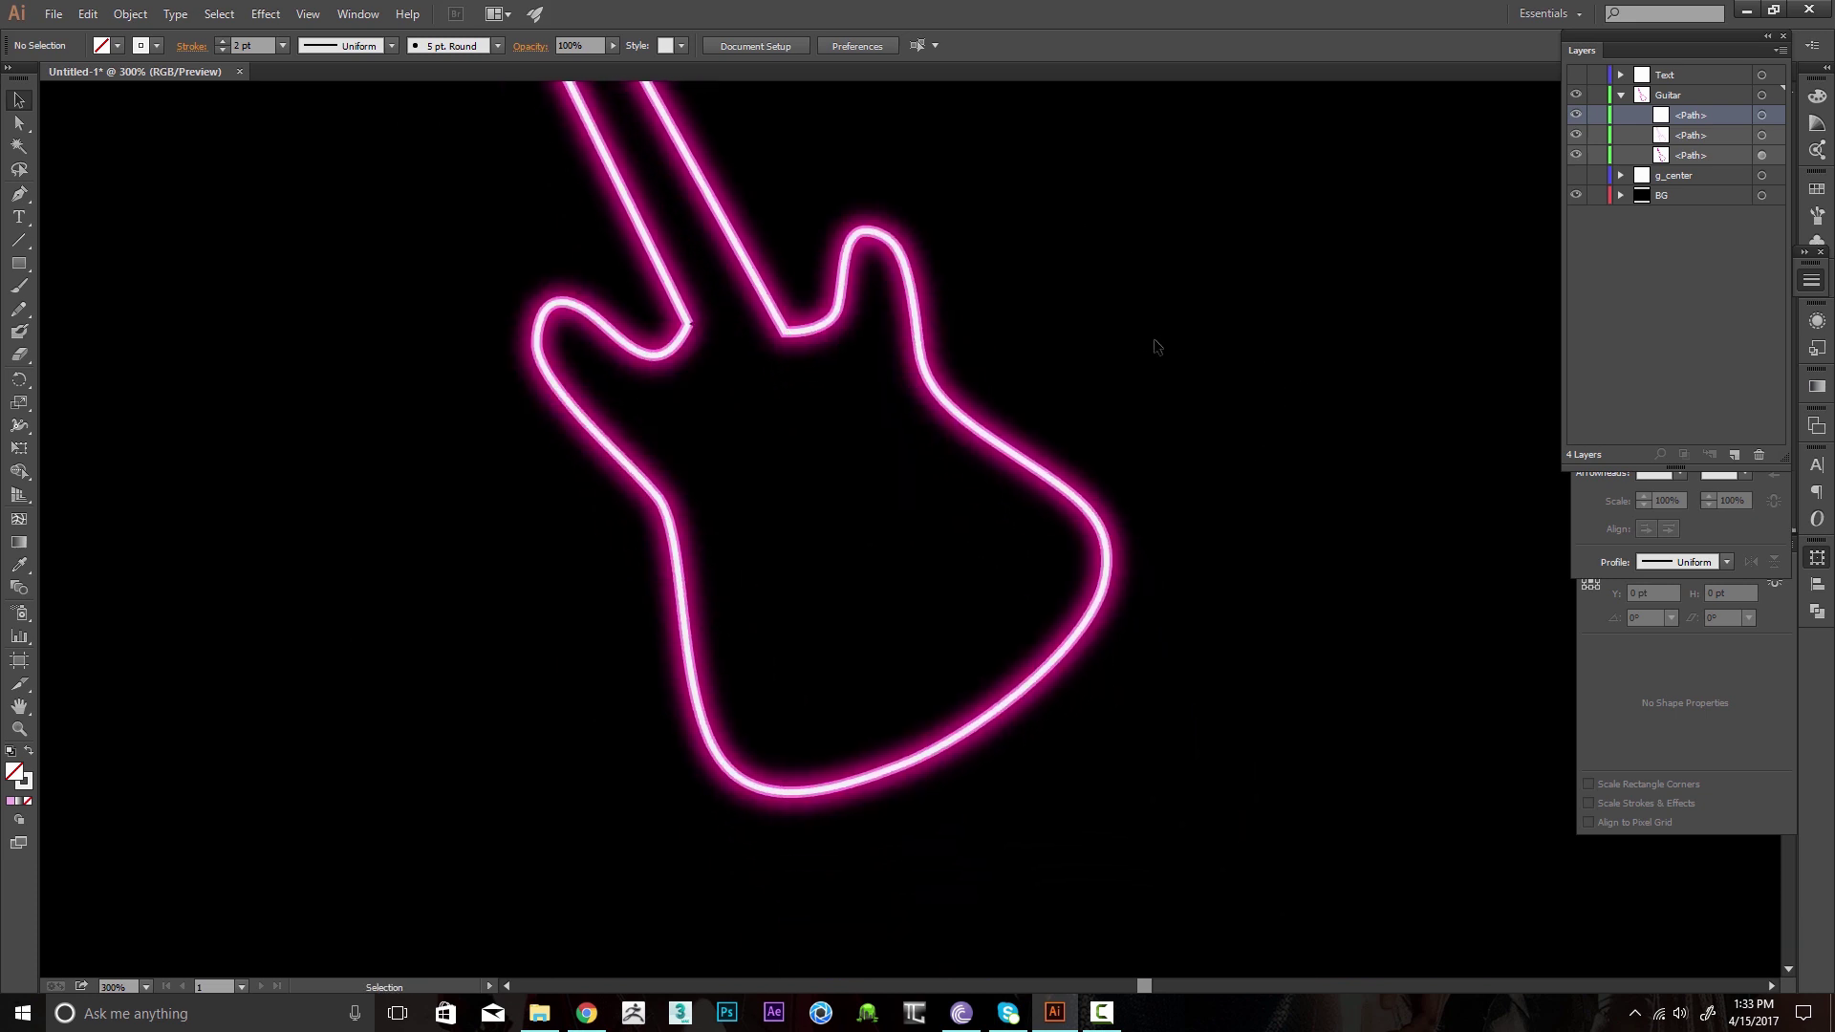
Zoom in on the guitar body's curve, pan the artboard, and switch to the Selection tool.
key(plus)
scroll(1236, 431, up, 3)
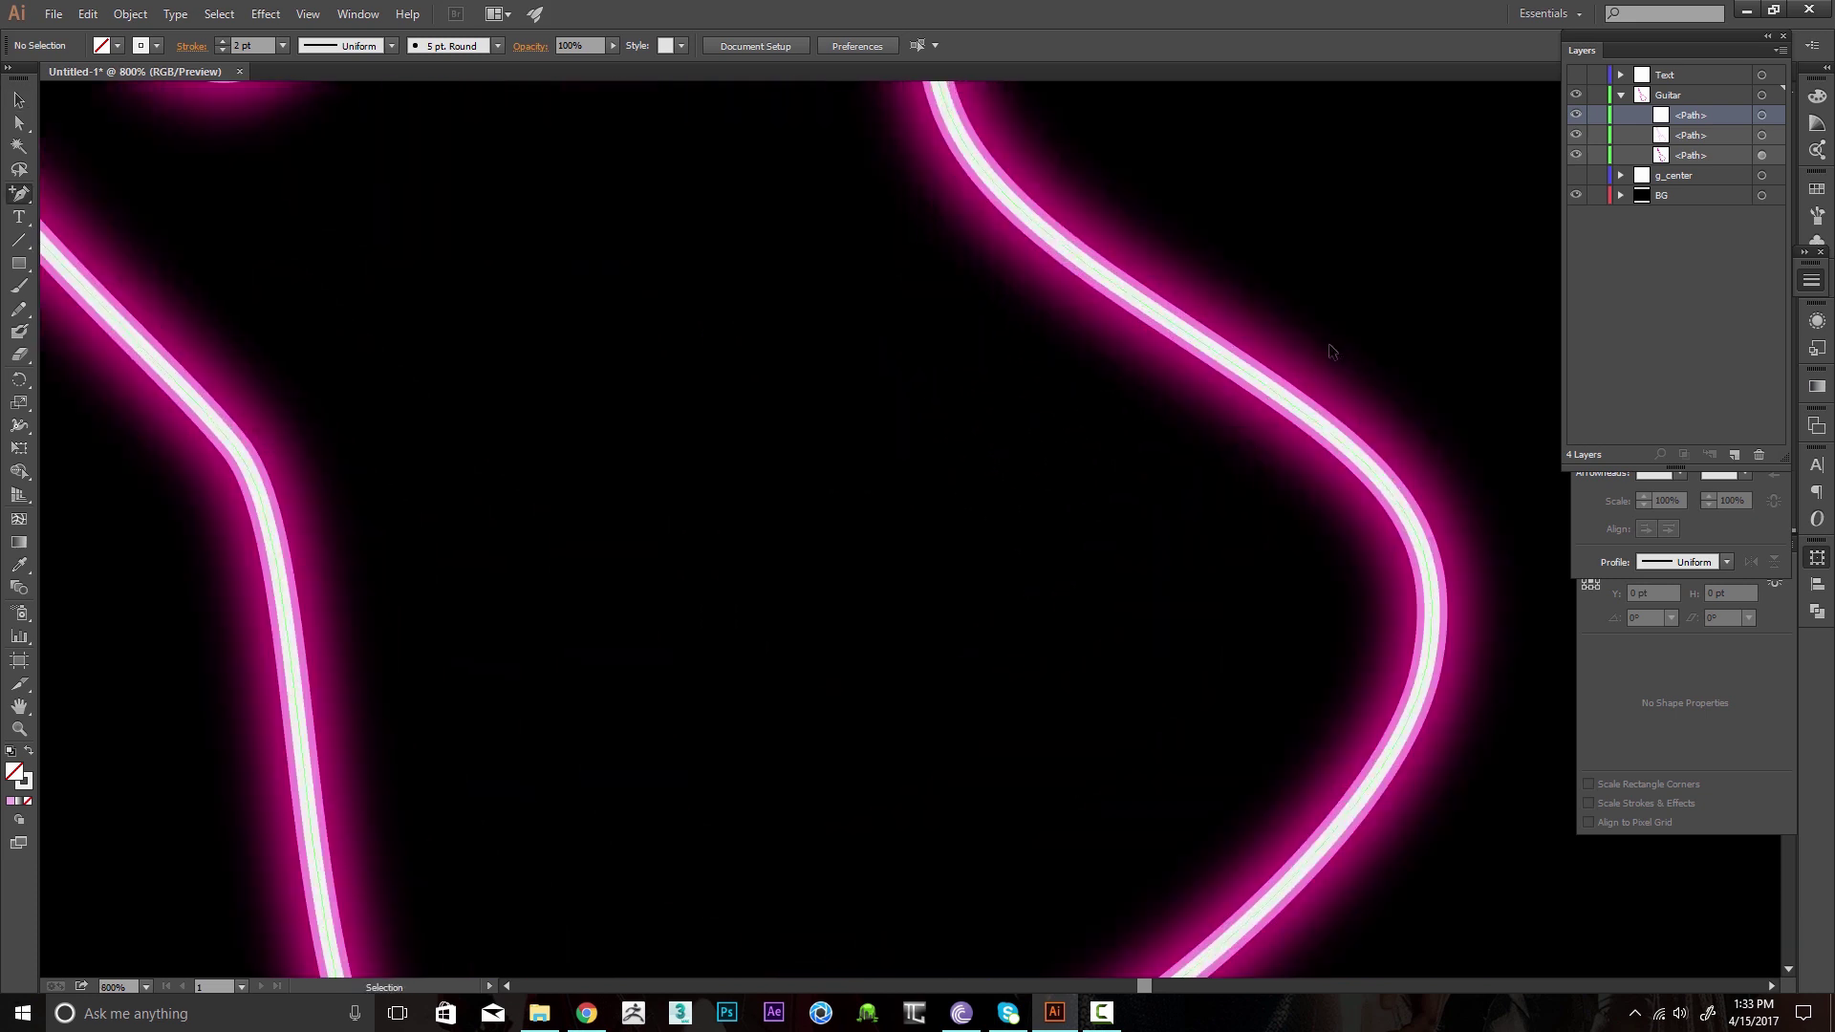
scroll(1309, 392, down, 2)
scroll(1262, 372, down, 2)
drag(1118, 406, 1133, 593)
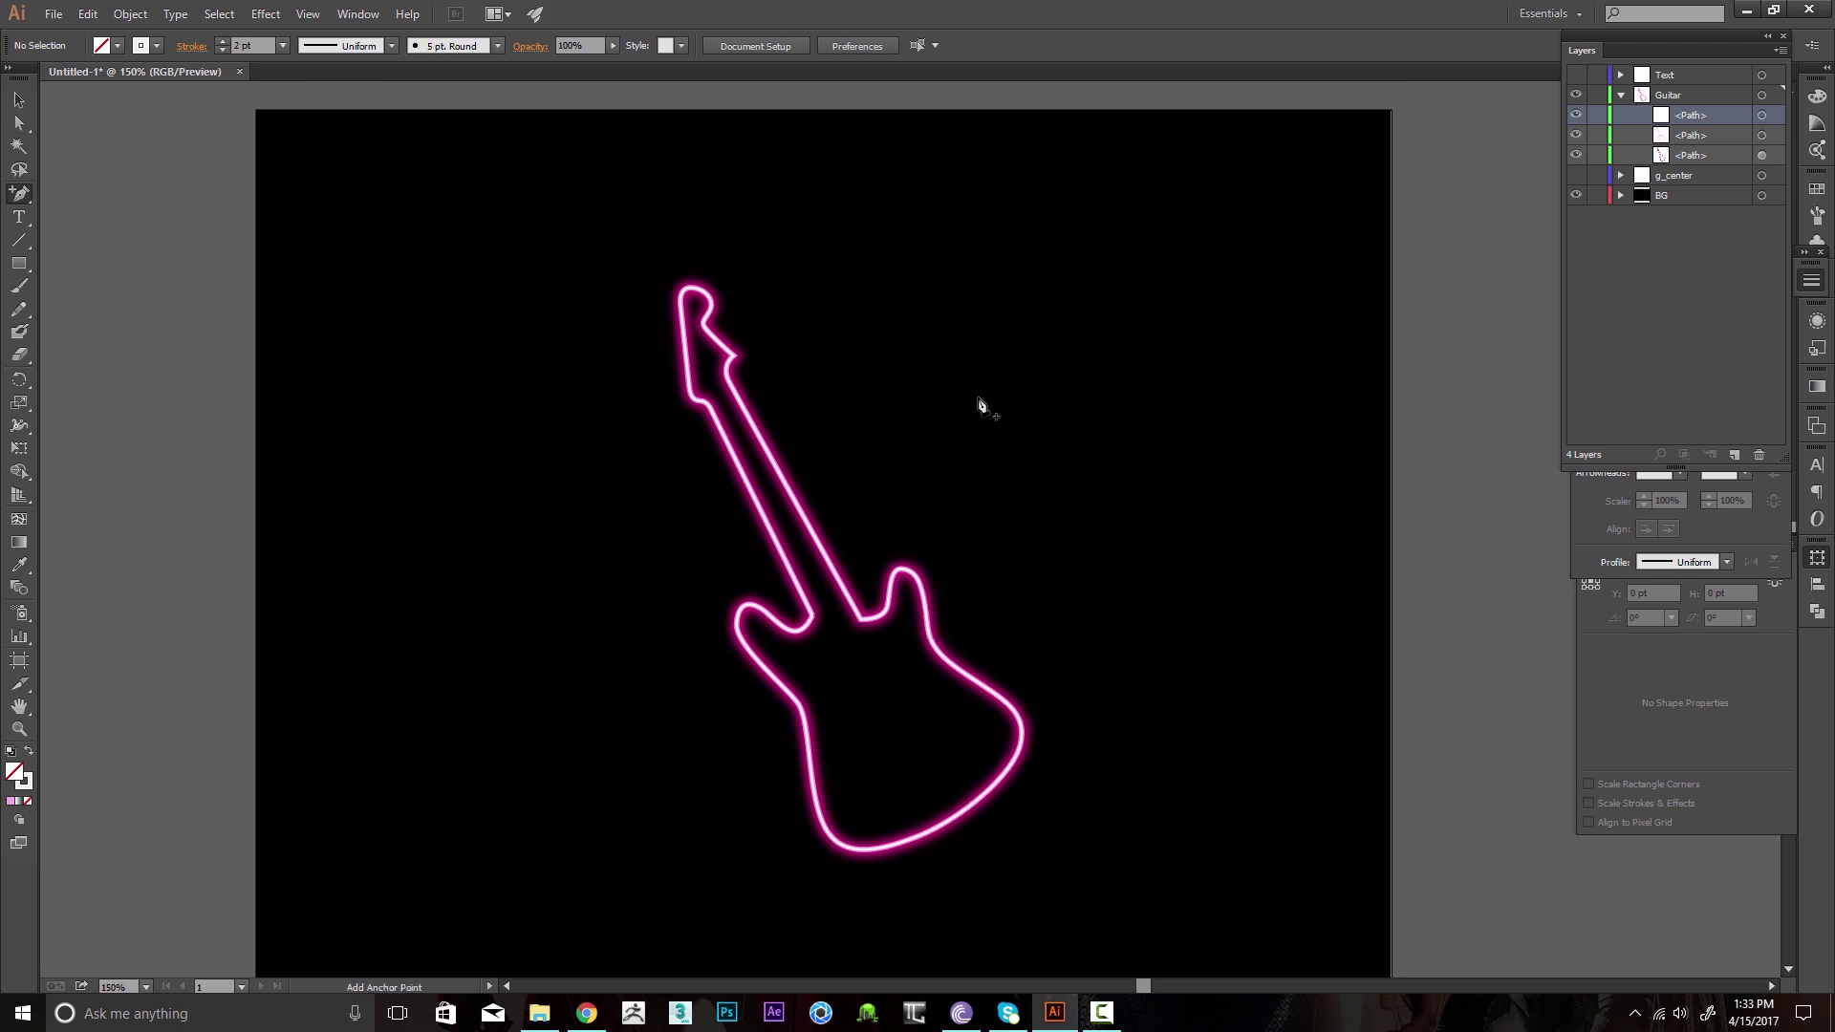
key(v)
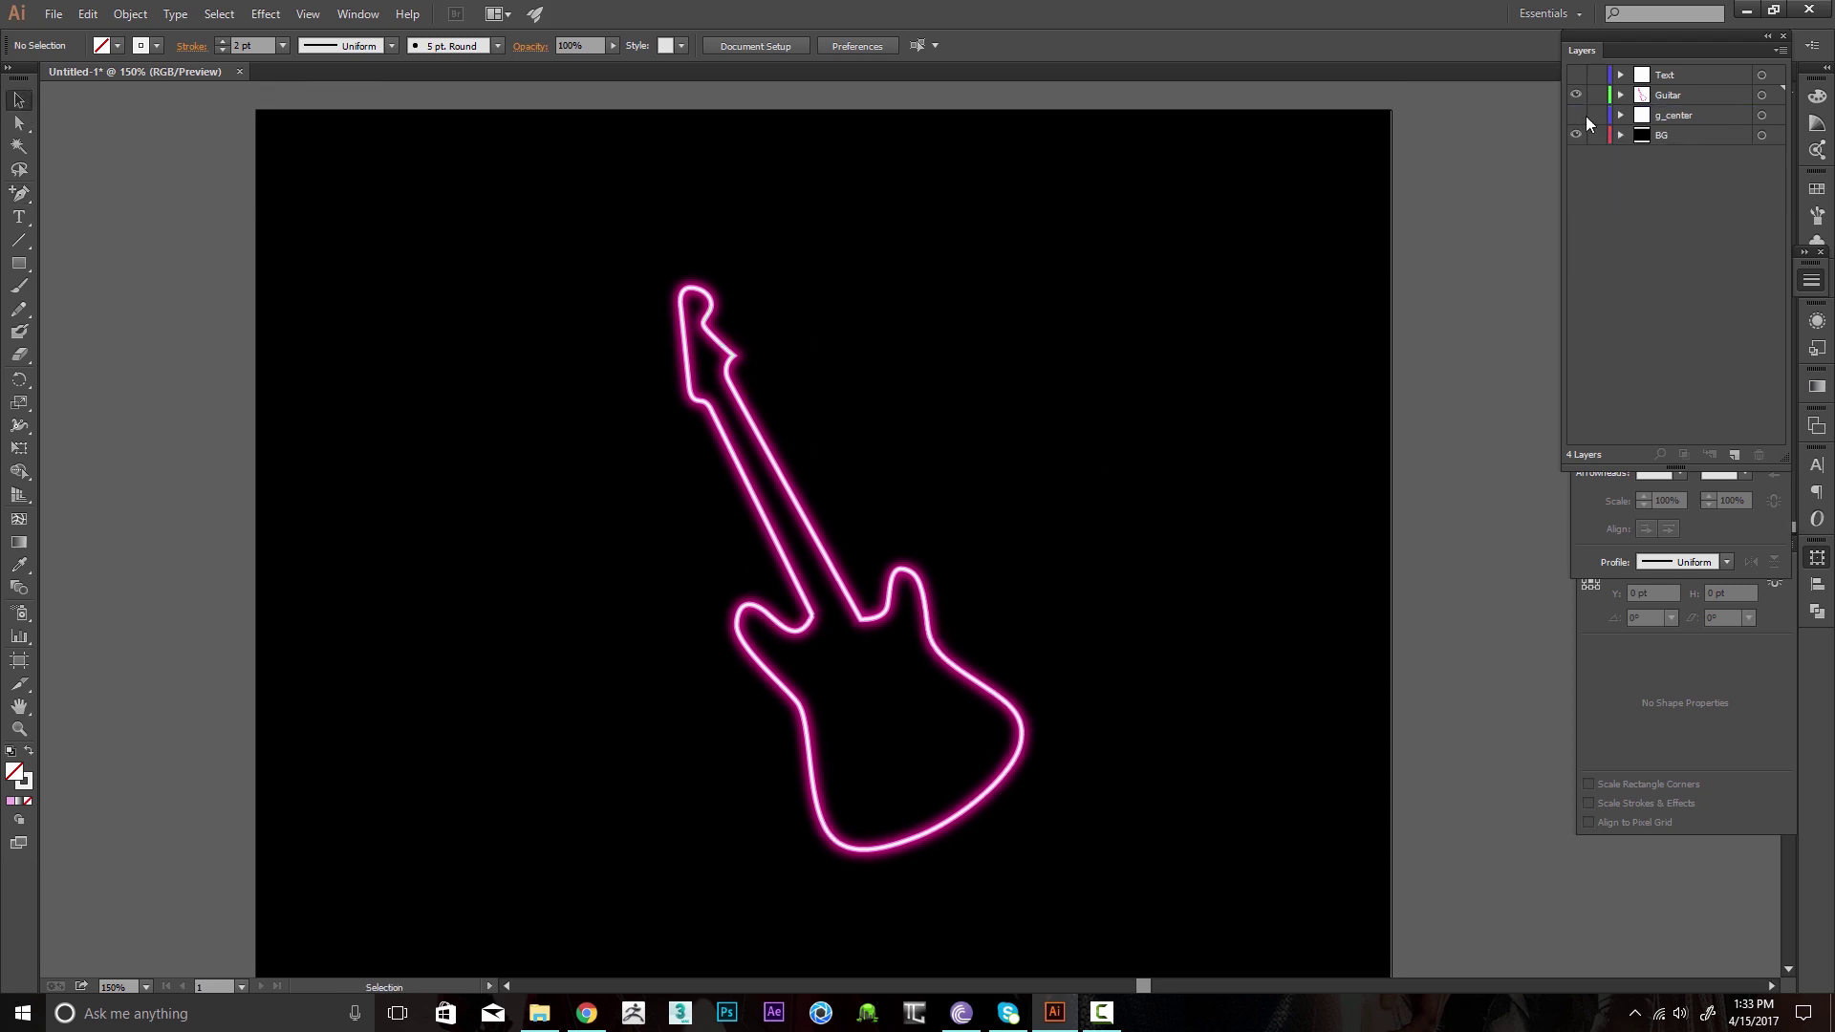